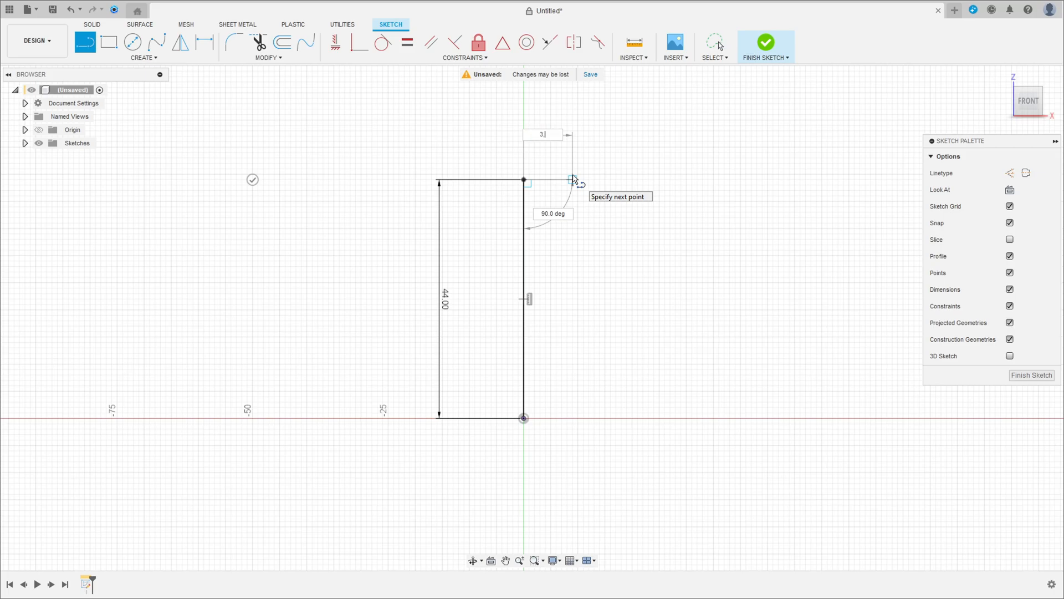
Draw a 3.75 mm horizontal line from the upper end of the 44 mm line, followed by a 6 mm vertical line downward
key("Return")
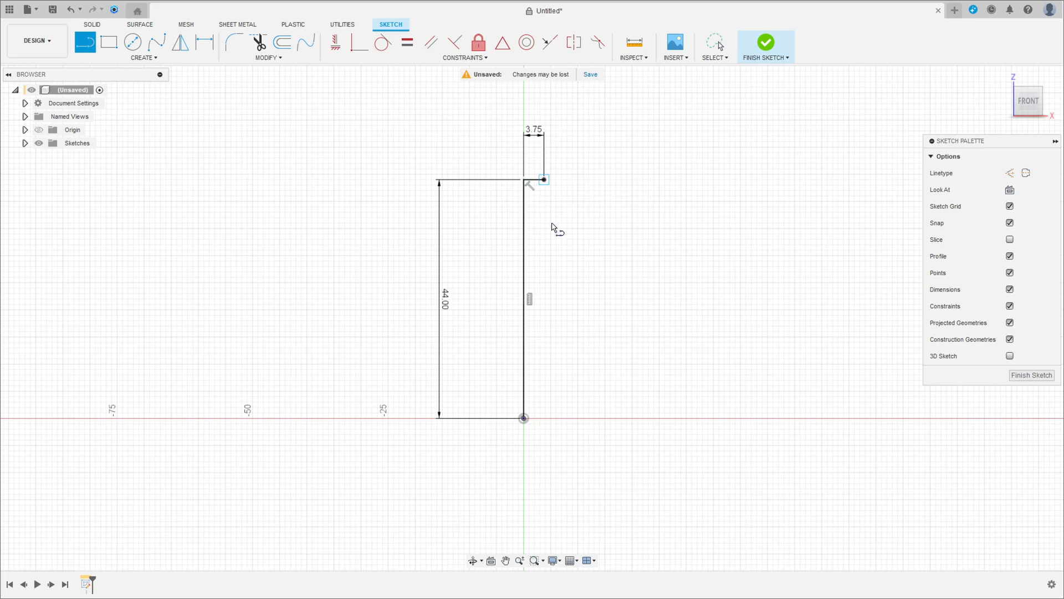
type("6")
key("Return")
key("Return")
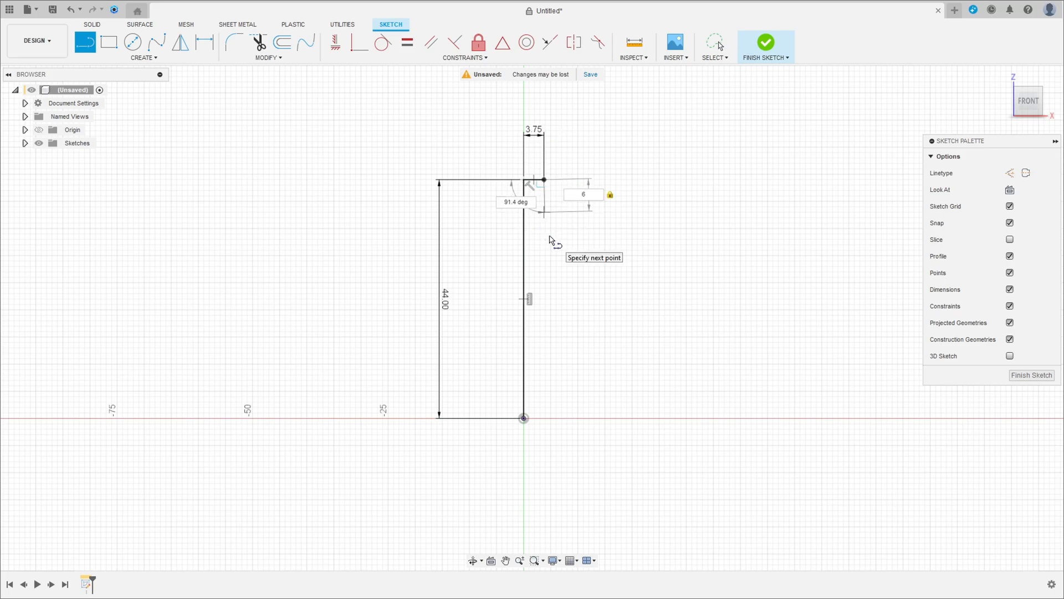
left_click(543, 211)
Close the profile at the origin with a horizontal shoulder, two slanted edges, a vertical edge and a base about 11 mm wide
left_click(600, 212)
left_click(632, 277)
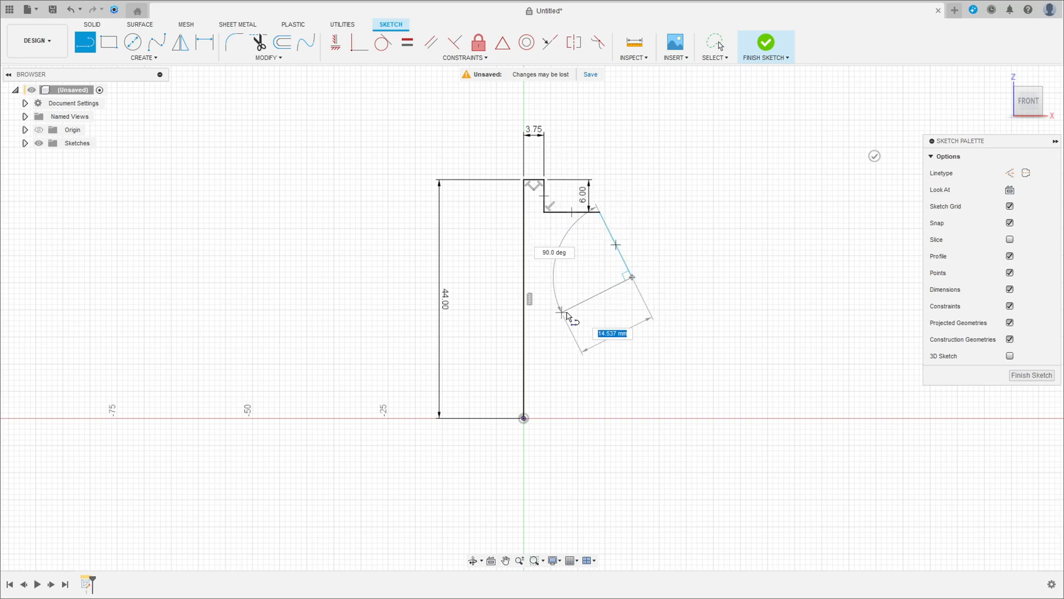
left_click(583, 303)
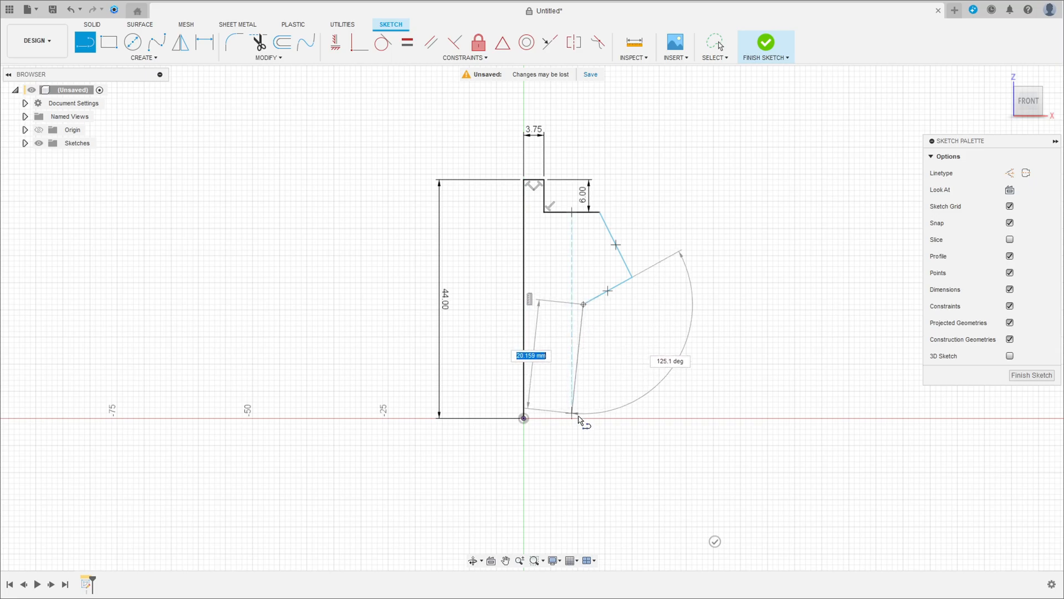
left_click(584, 418)
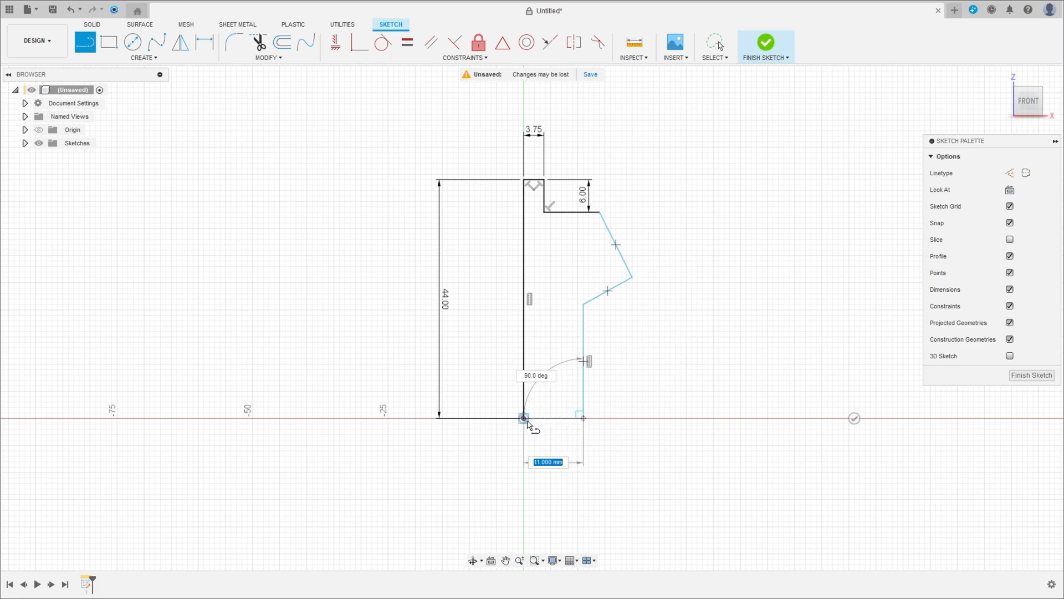
left_click(523, 417)
Dimension the profile's base line to 5.75 mm
left_click(205, 42)
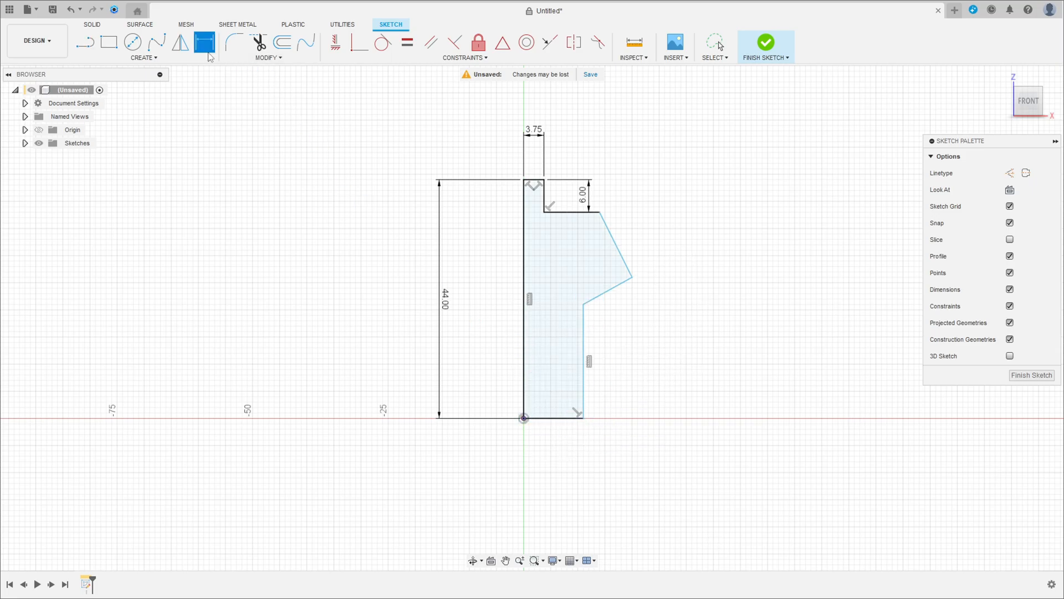
left_click(558, 418)
left_click(555, 465)
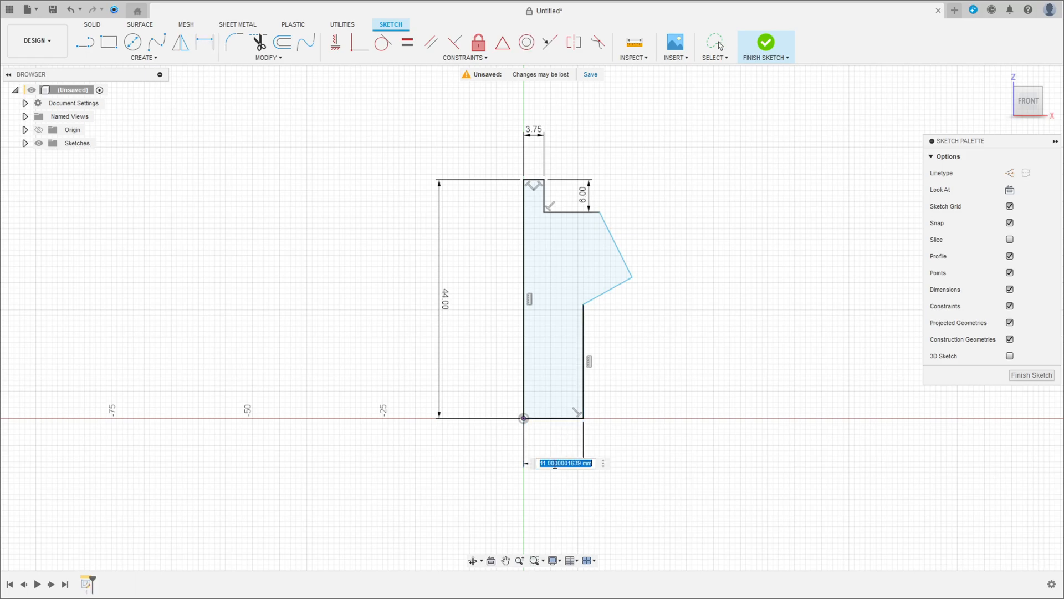
key("Return")
Dimension the vertical distance between the shoulder's outer corner and the outermost corner to 10 mm
scroll(587, 291, "up", 4)
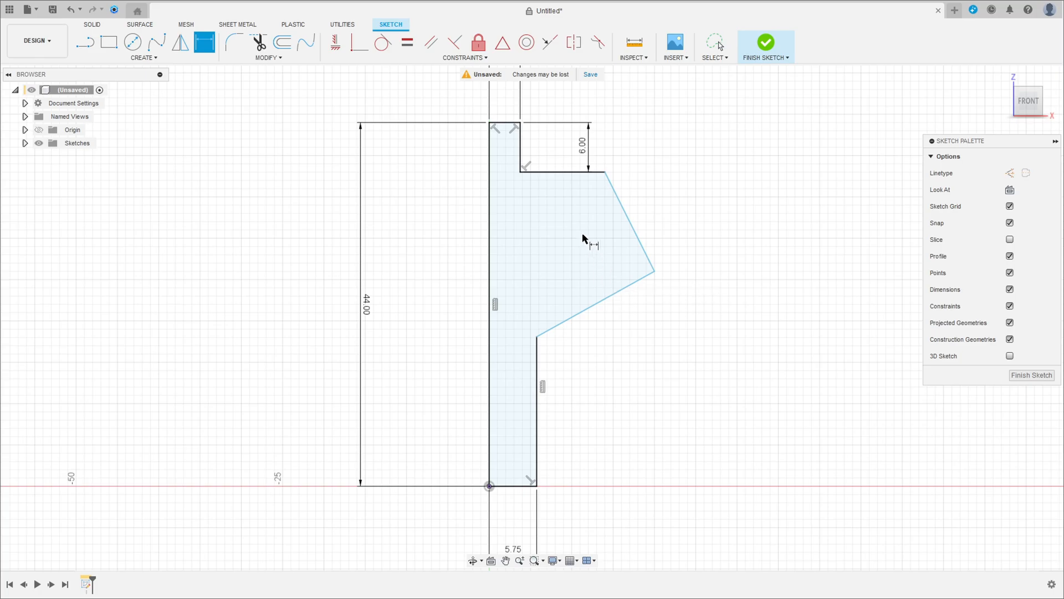
left_click(605, 171)
left_click(655, 271)
left_click(683, 211)
type("10")
key("Return")
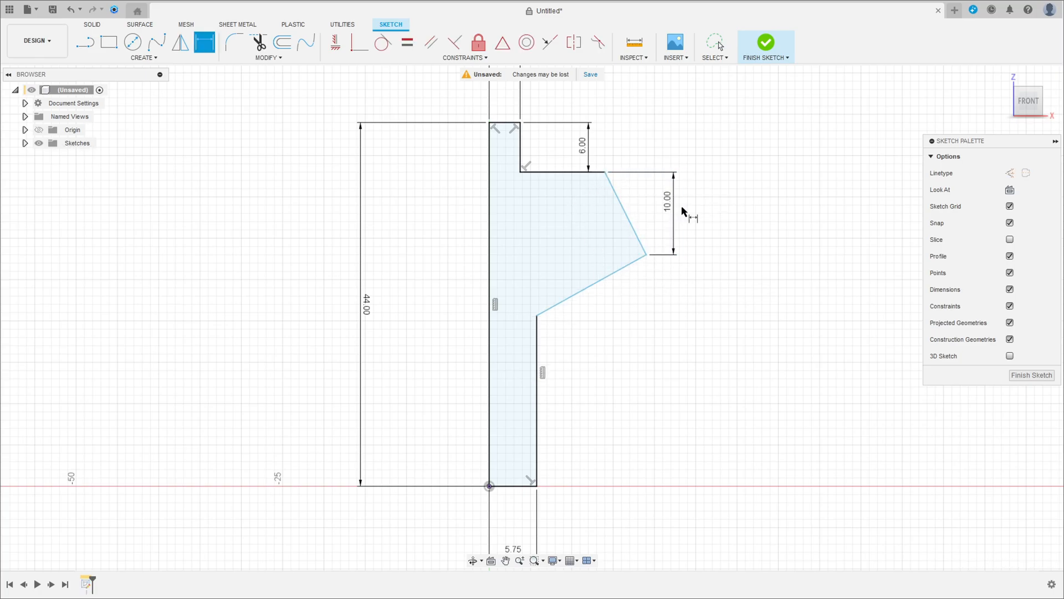
Dimension the shoulder's outer corner 7.75 mm from the long vertical line
left_click(605, 172)
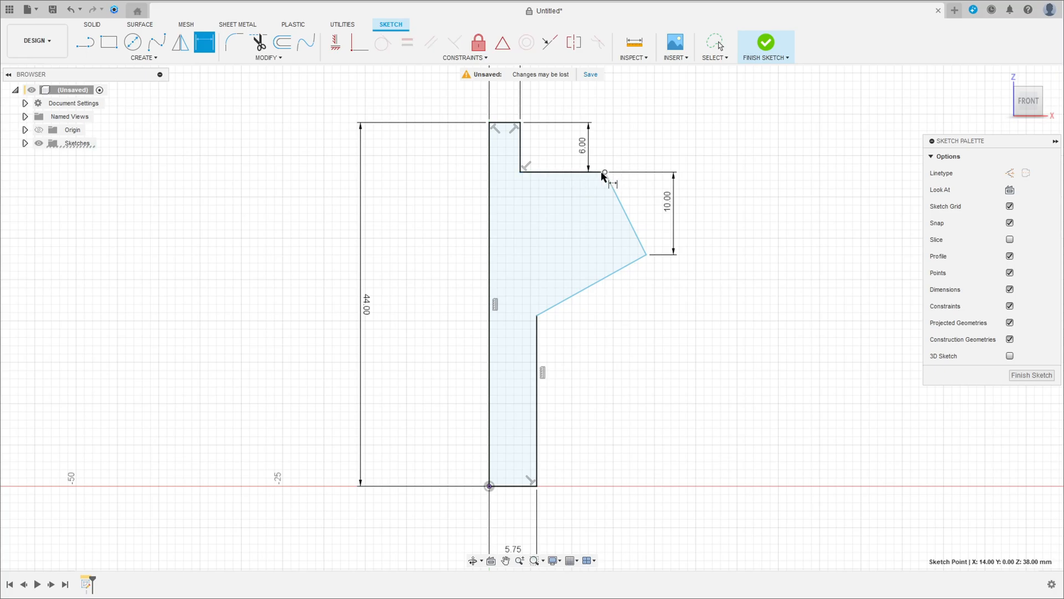
left_click(490, 191)
scroll(535, 214, "down", 3)
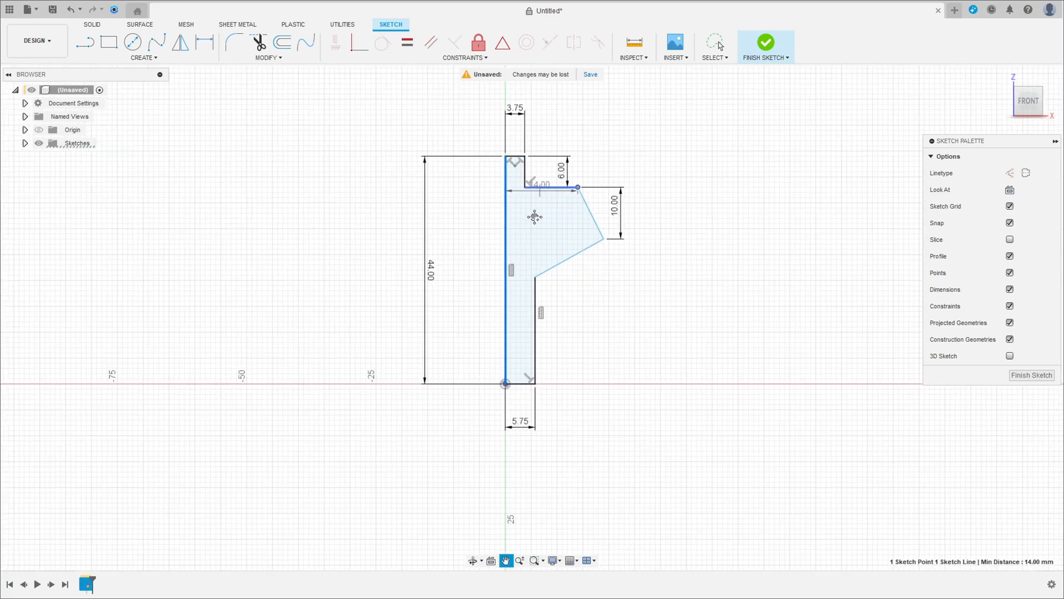
left_click(533, 122)
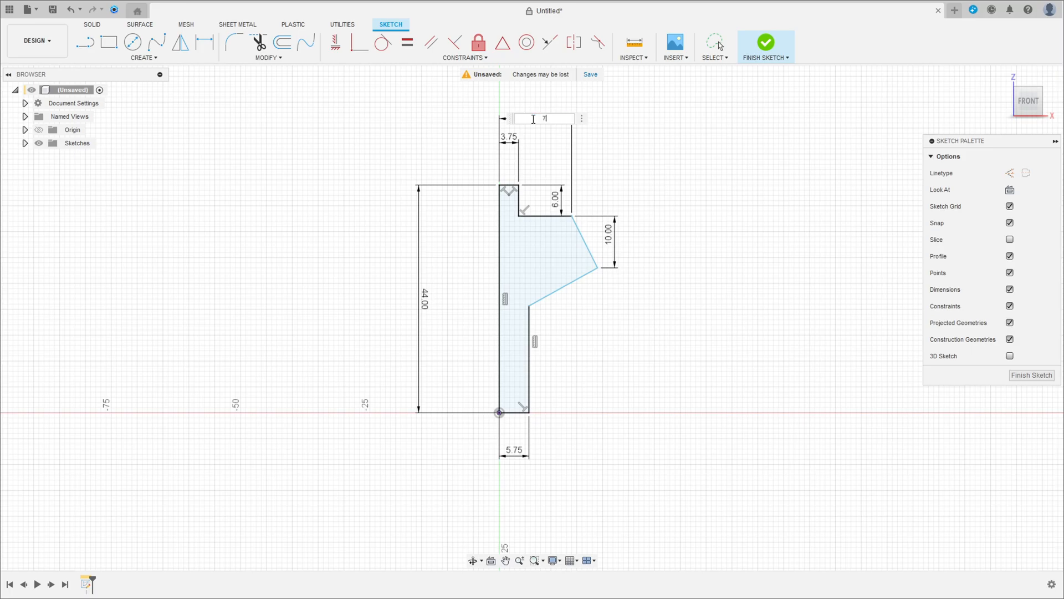
type("7.75")
key("Return")
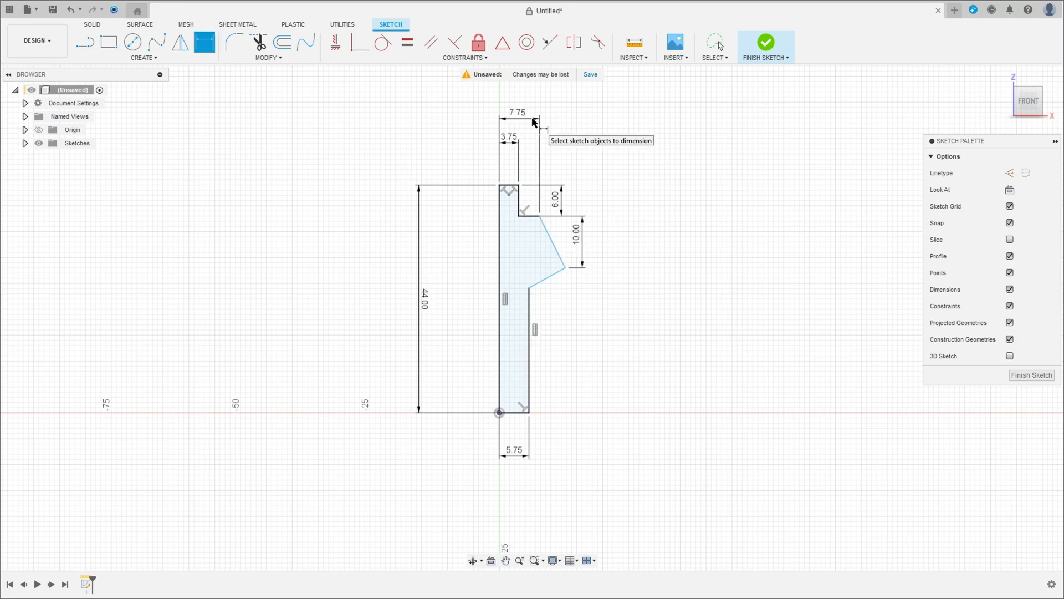
Dimension the profile's outermost corner 10.5 mm from the long vertical line
scroll(493, 248, "up", 3)
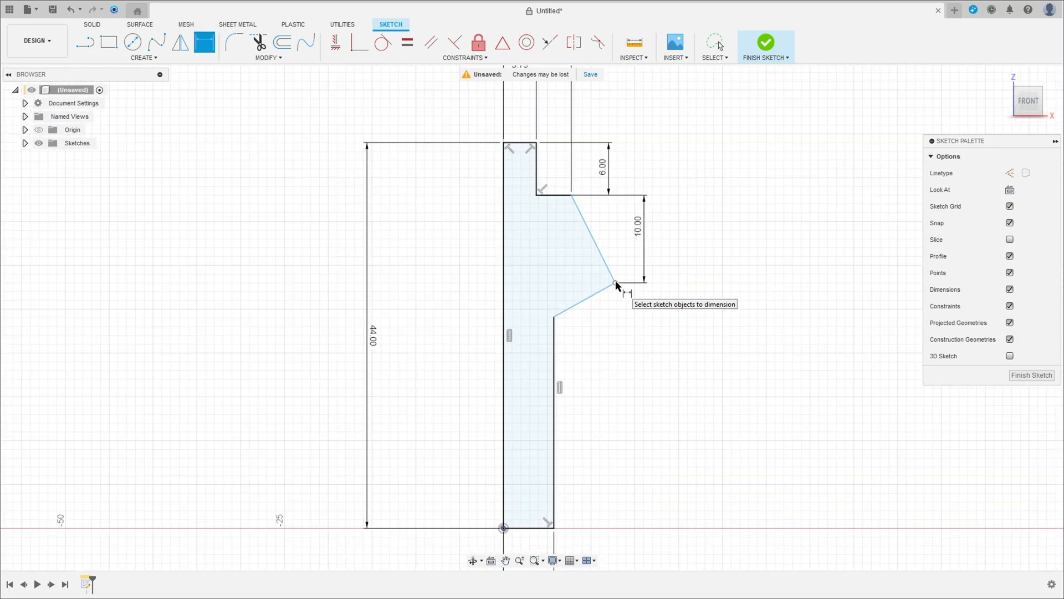
left_click(616, 284)
left_click(504, 294)
left_click(546, 272)
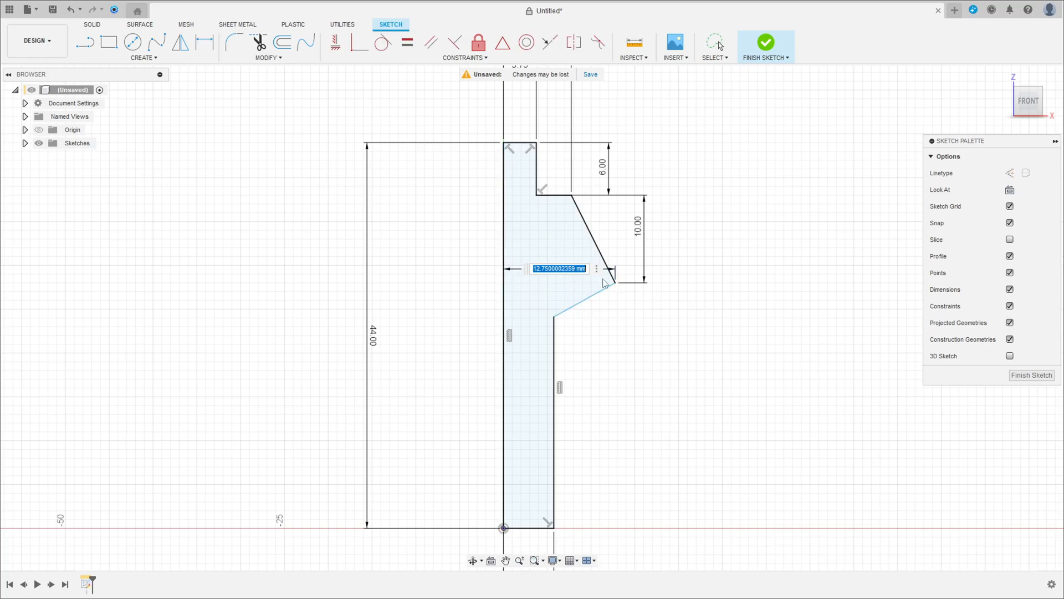
type("0.5")
key("Return")
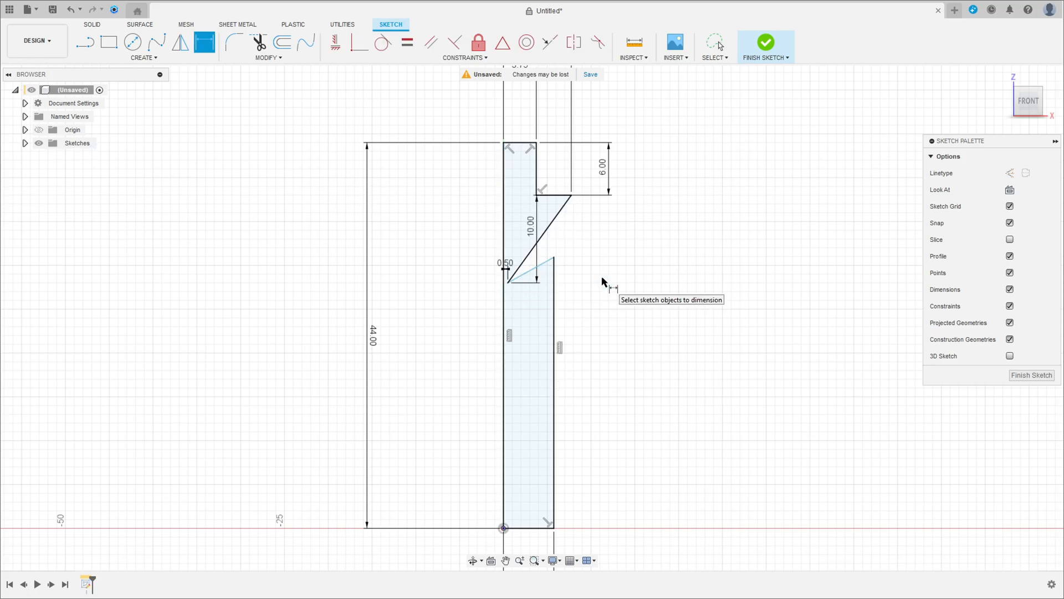
double_click(509, 264)
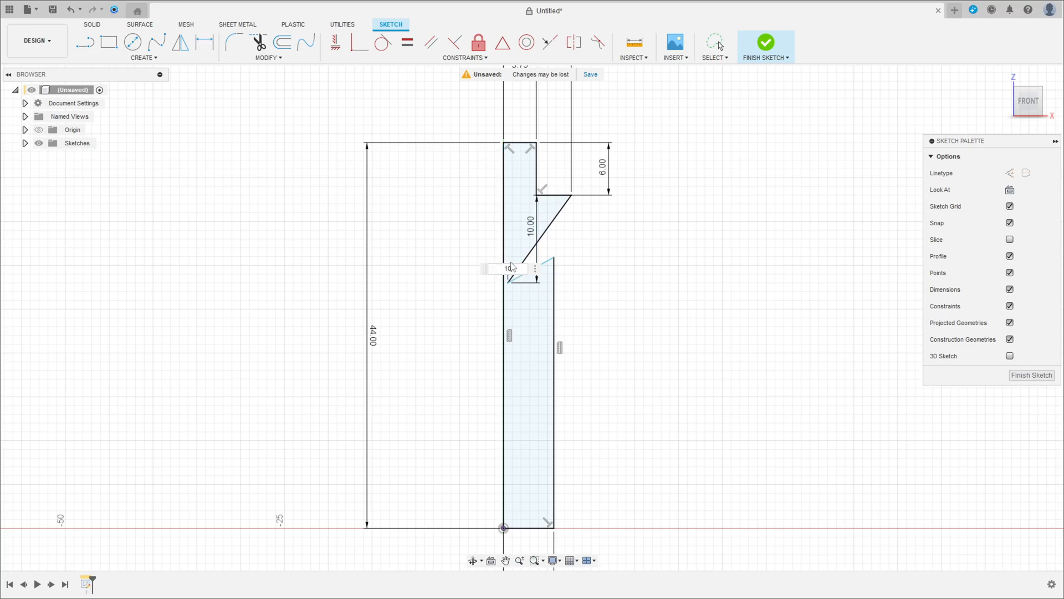
key("ctrl+z")
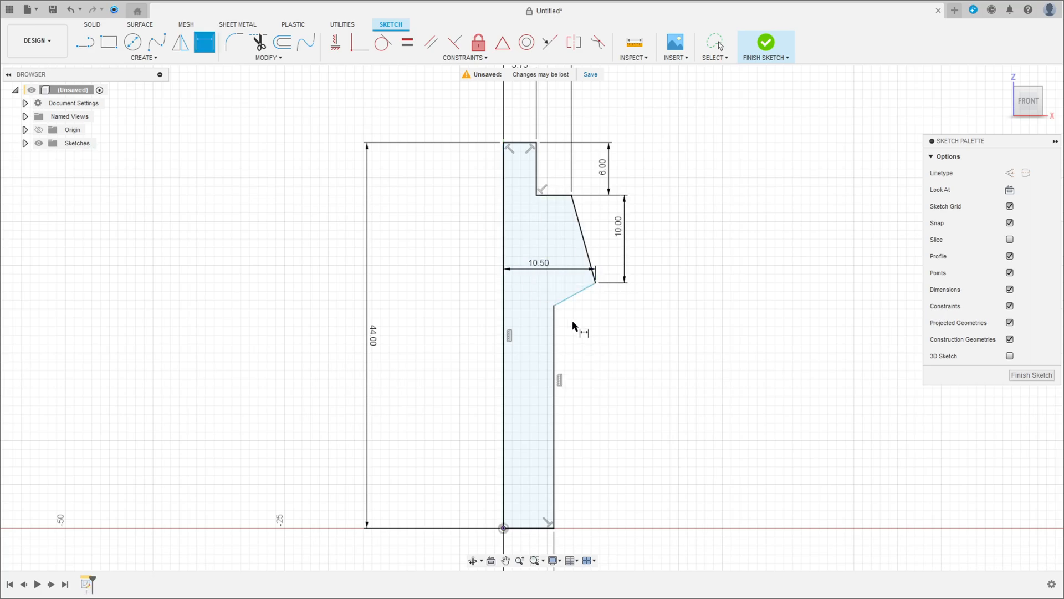
Dimension the lower outer vertical edge to 27 mm and finish the sketch
left_click(557, 338)
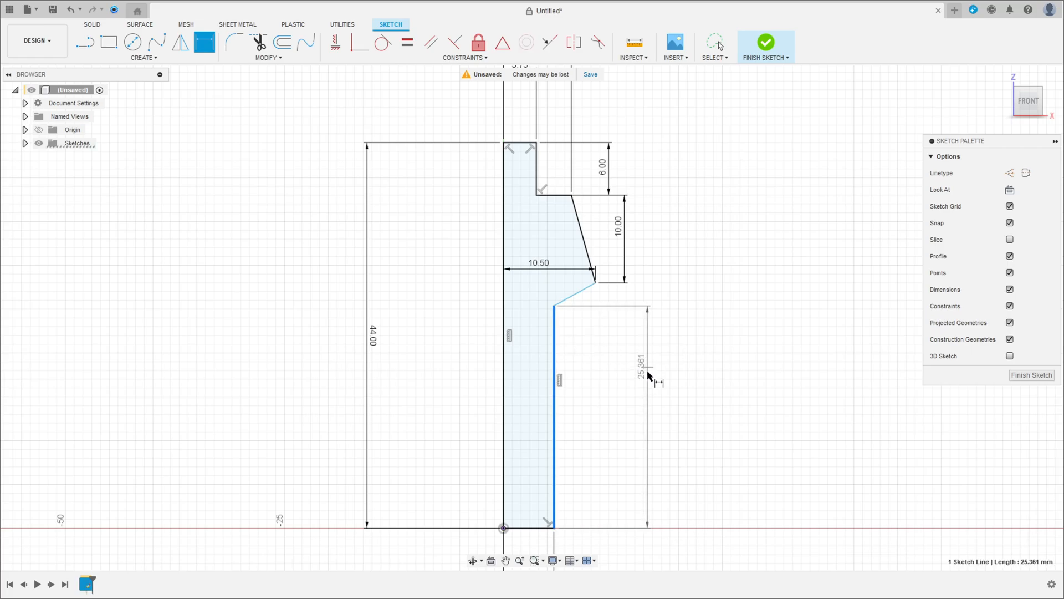
left_click(649, 377)
type("2")
key("Return")
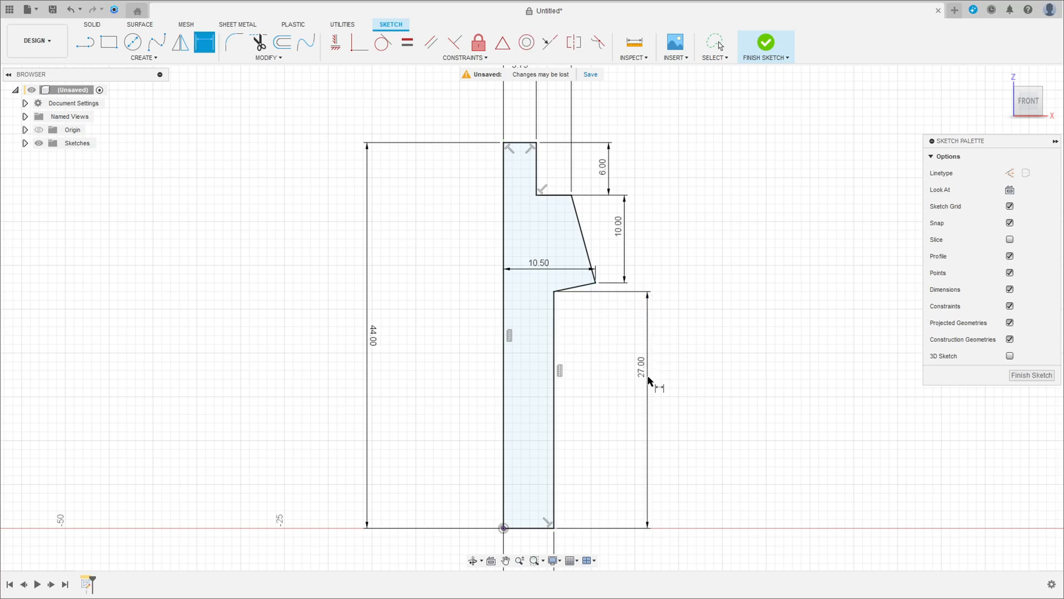
left_click(770, 50)
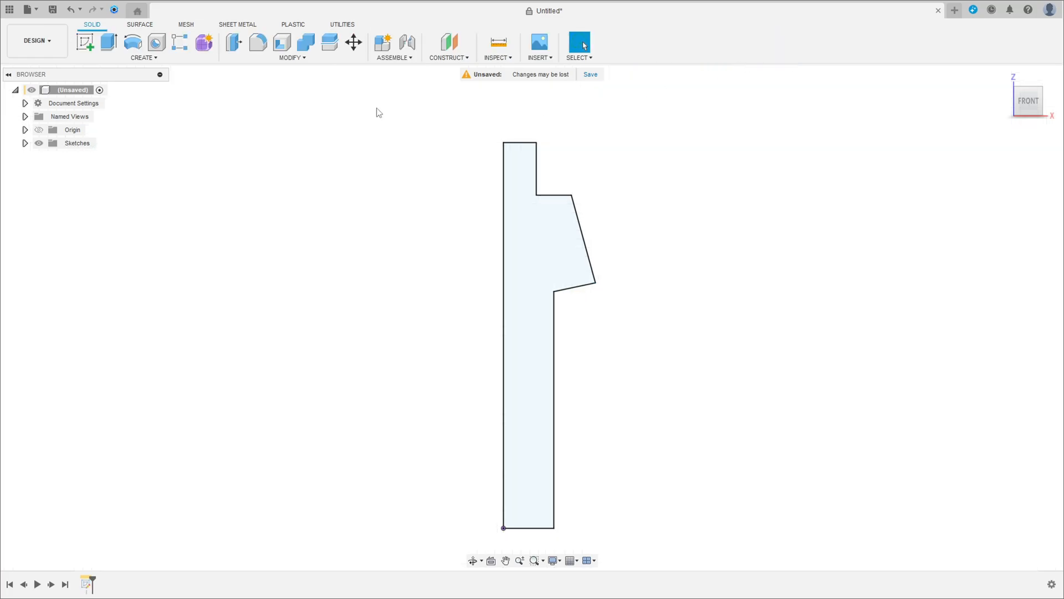
Revolve the profile 360 degrees about the long vertical line as a new body
left_click(133, 44)
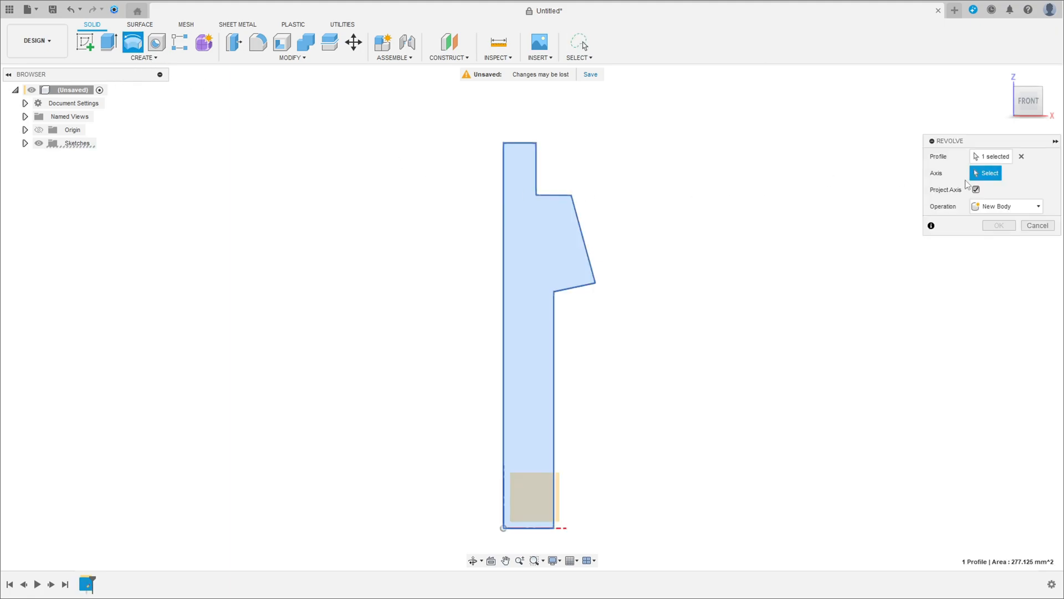
left_click(503, 254)
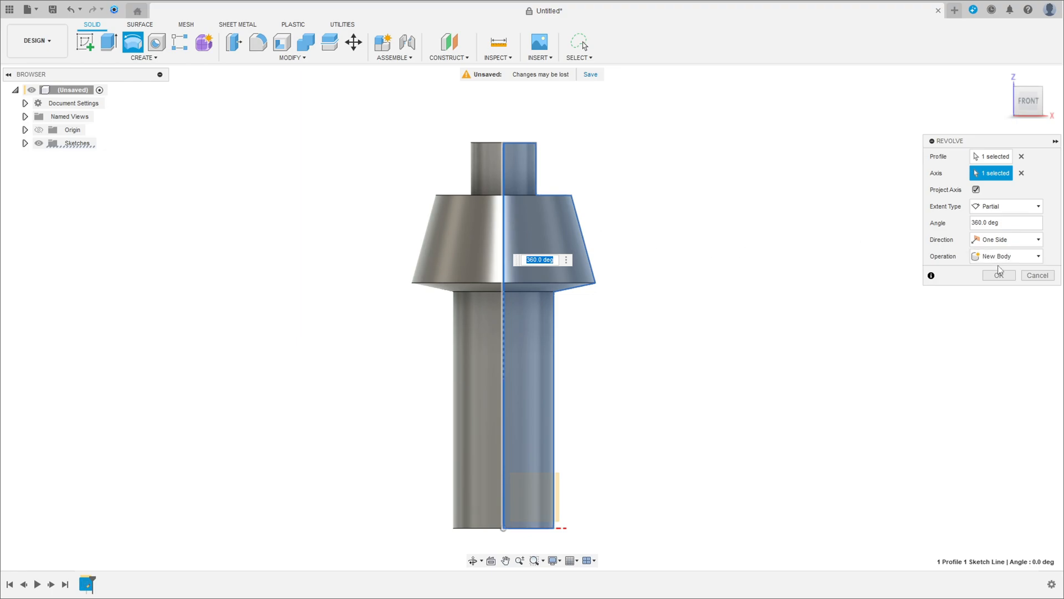
left_click(996, 276)
Start a sketch on the front plane and draw a 6.5 mm diameter circle on the lower shaft above the origin
middle_click_drag(689, 233, 676, 244, "shift")
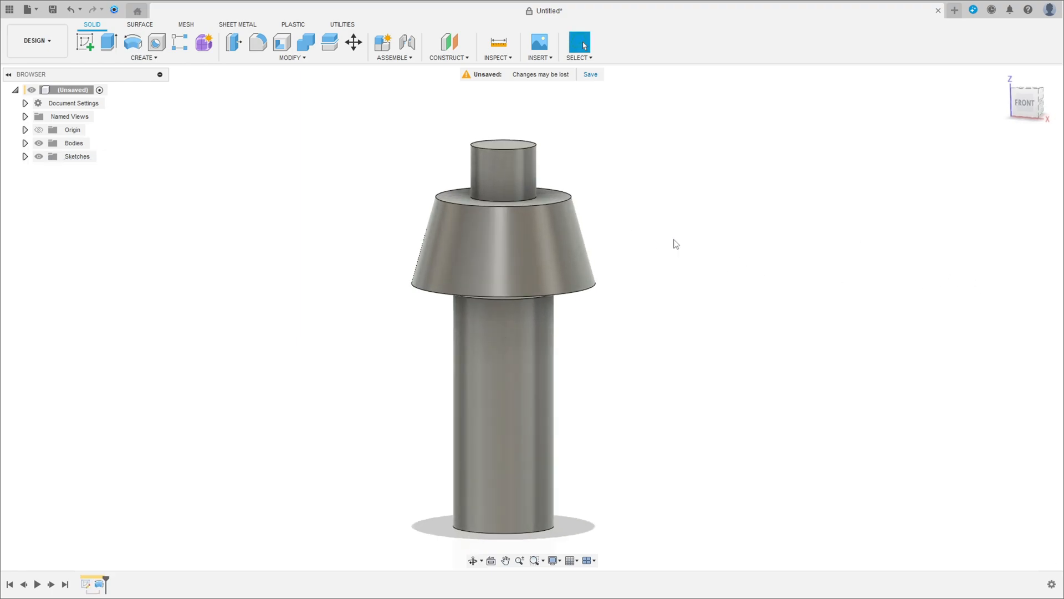
left_click(85, 42)
left_click(548, 481)
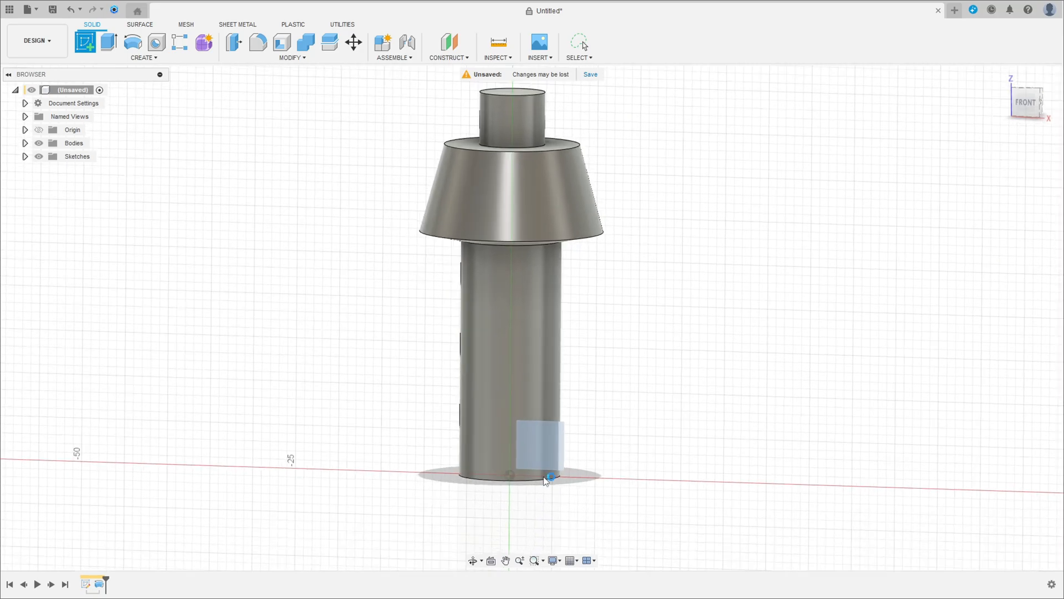
key("c")
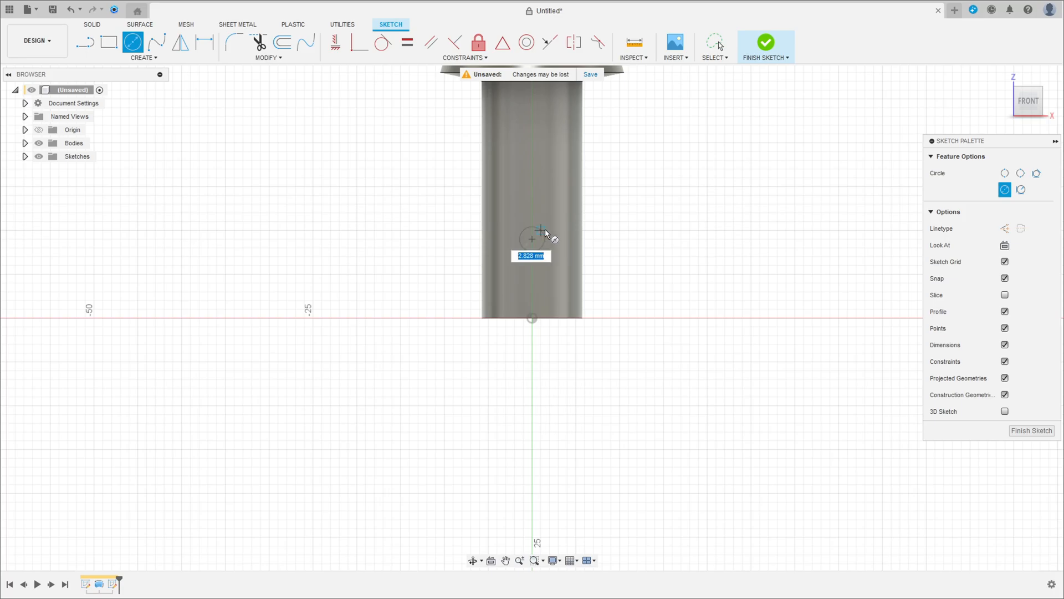
type("6,5")
key("Return")
Dimension the circle's center 9 mm above the shaft's lower end
scroll(546, 229, "up", 4)
left_click(204, 42)
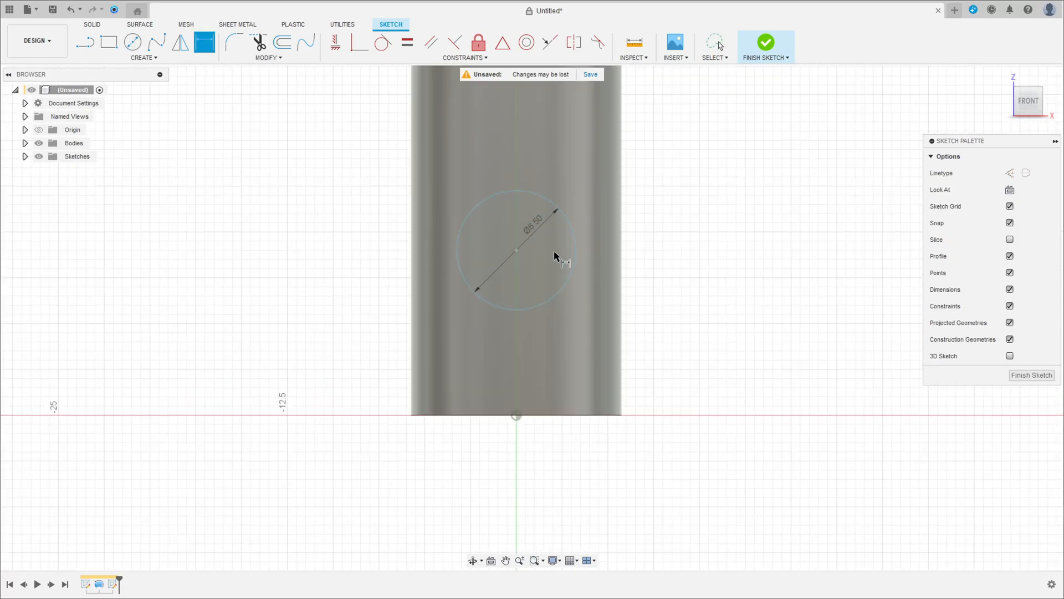
left_click(516, 251)
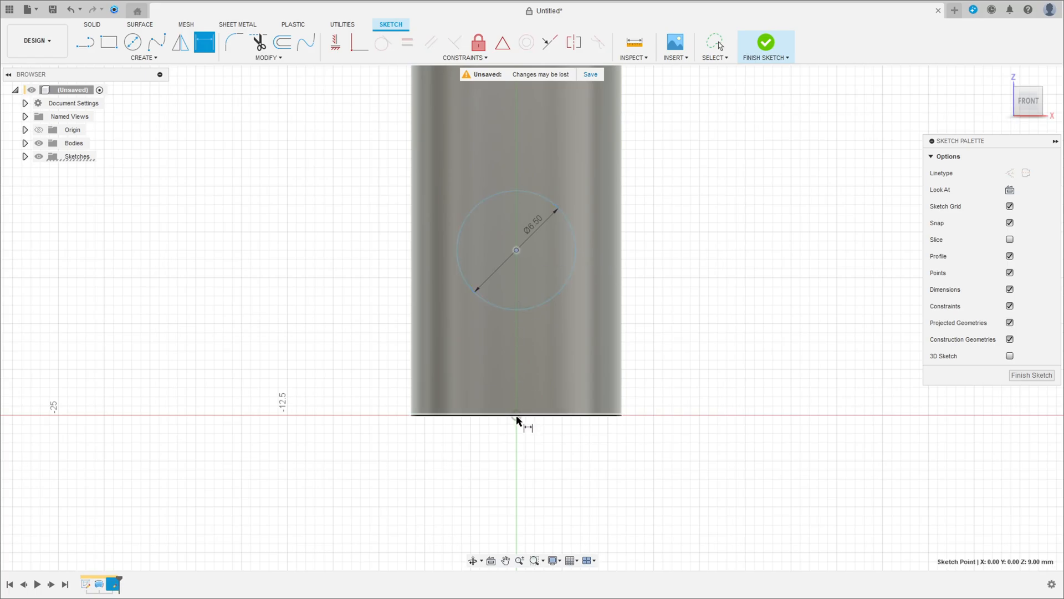
scroll(516, 417, "up", 2)
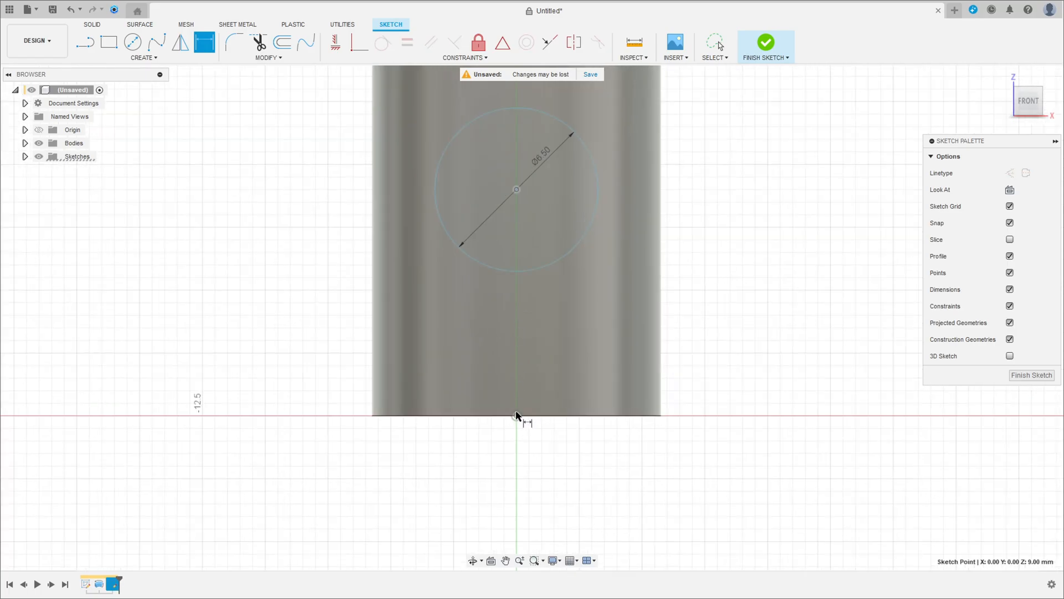
left_click(516, 417)
left_click(280, 287)
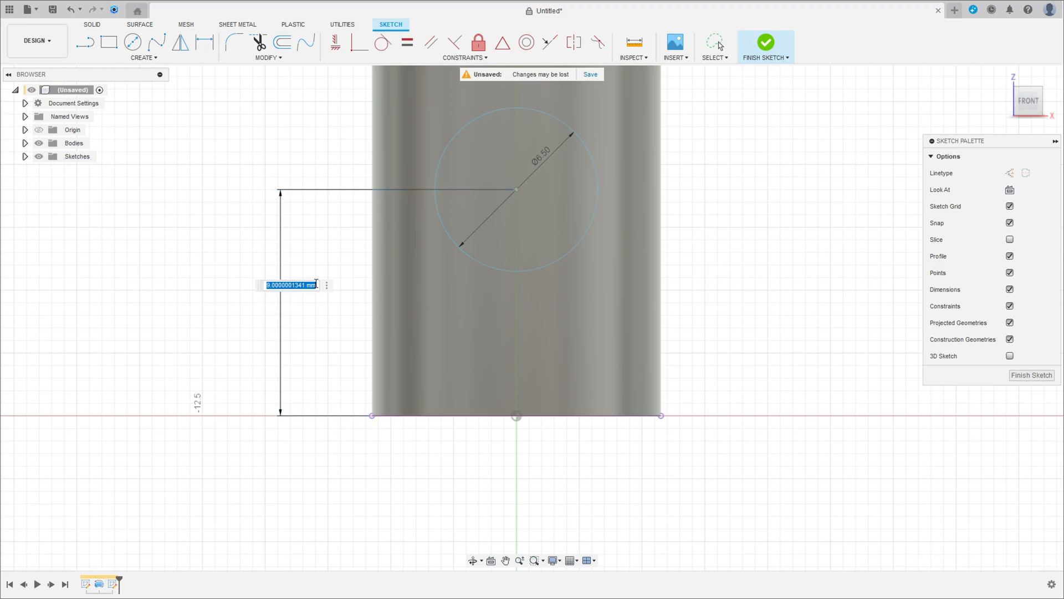
type("9")
key("Return")
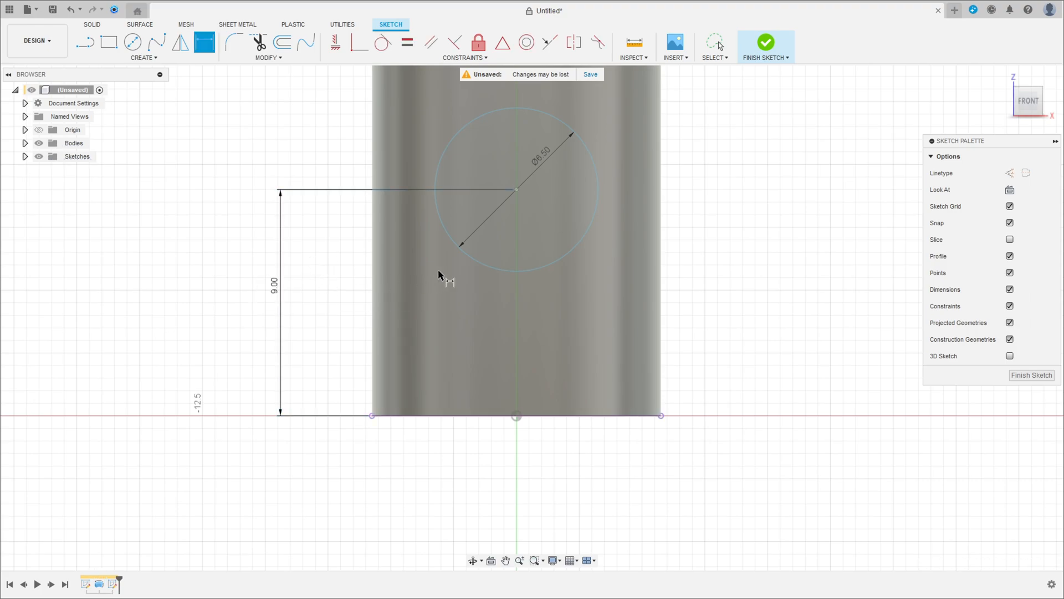
Constrain the circle's center vertically in line with the origin and finish the sketch
left_click(335, 44)
left_click(516, 191)
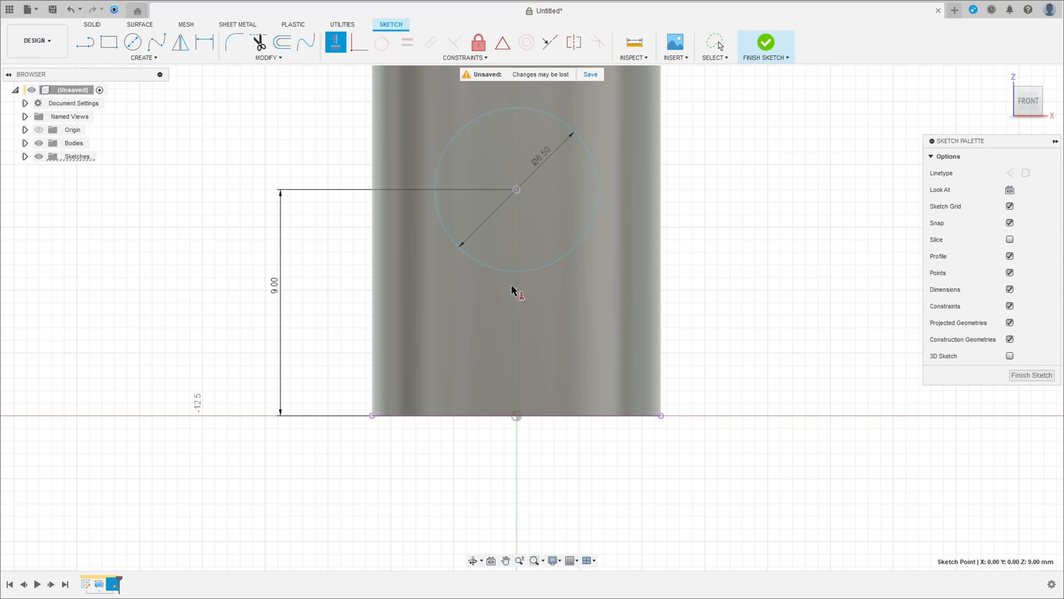
left_click(517, 416)
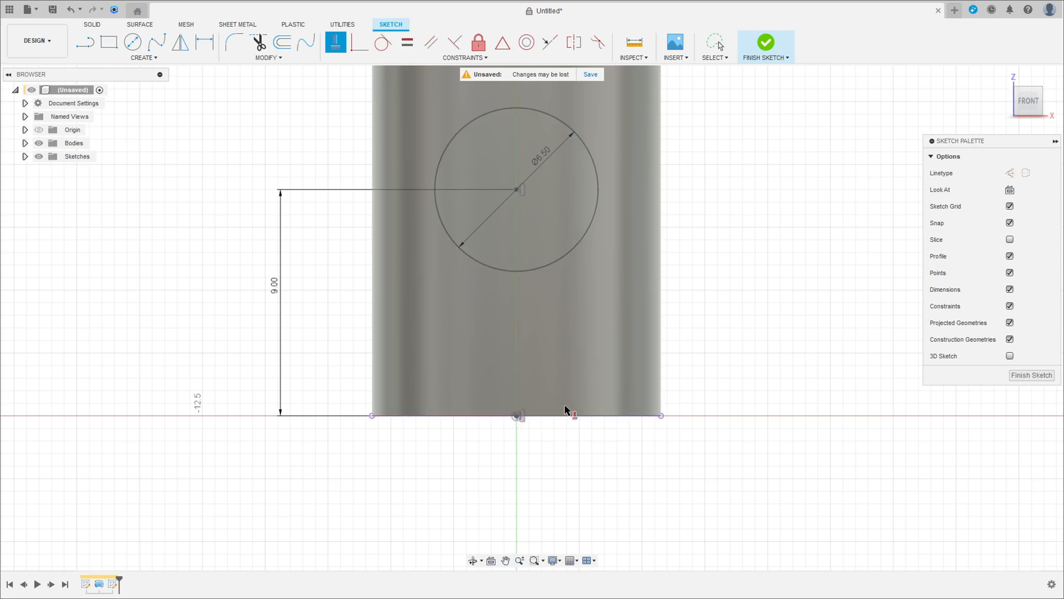
left_click(764, 44)
Extrude the 6.5 mm circle as a symmetric cut through all to make the cross hole in the lower shaft
key("e")
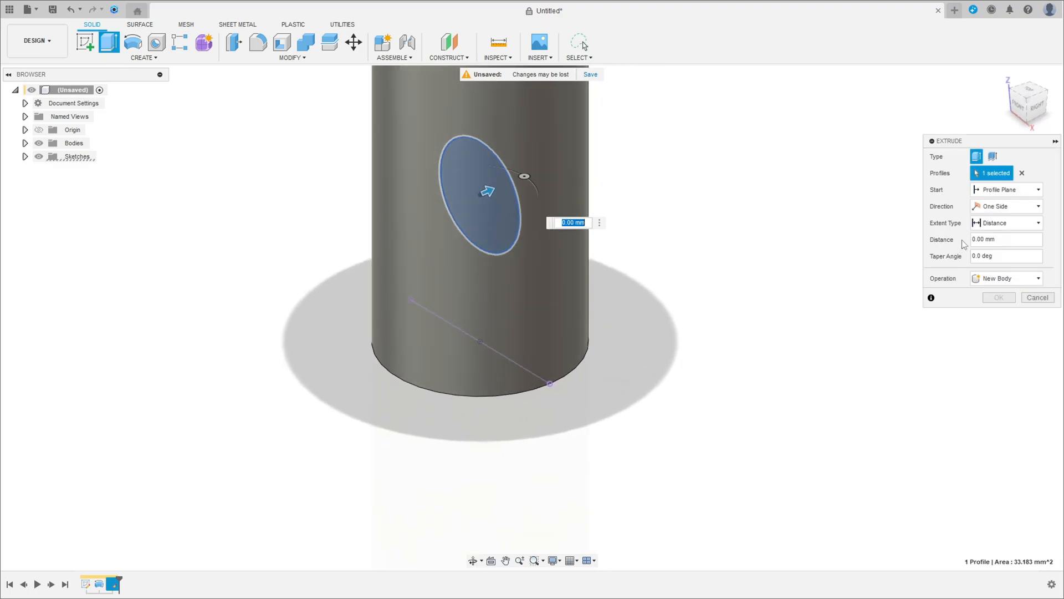
left_click(992, 279)
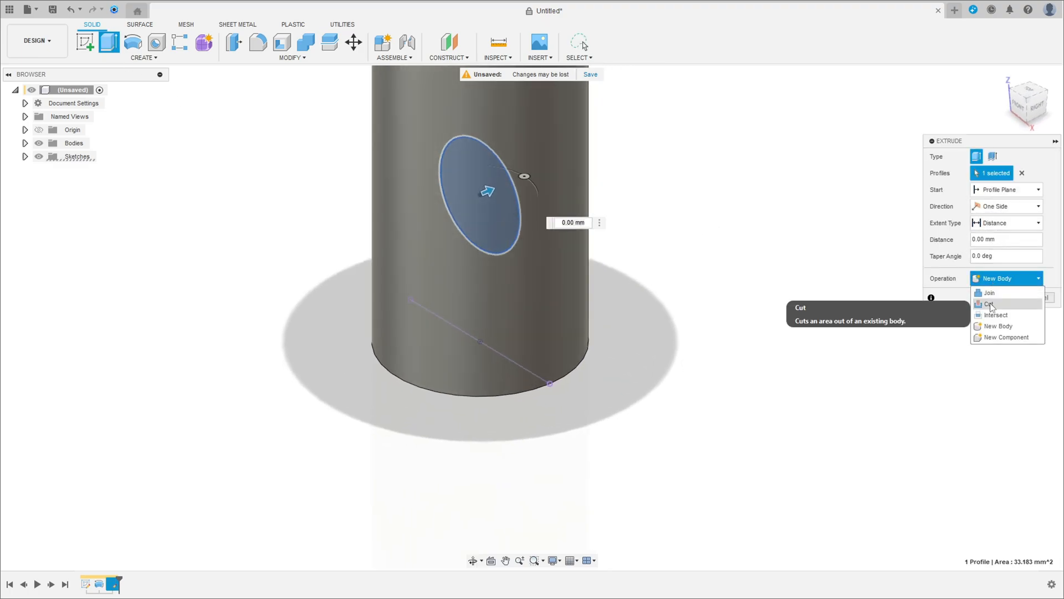
left_click(991, 305)
left_click(997, 224)
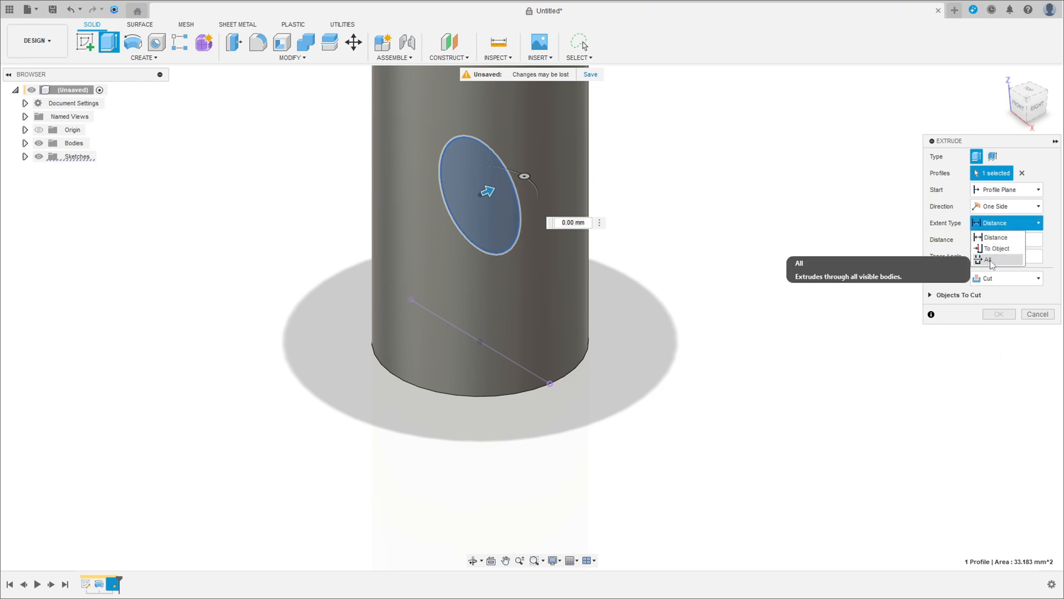
left_click(991, 261)
left_click(1006, 207)
left_click(995, 242)
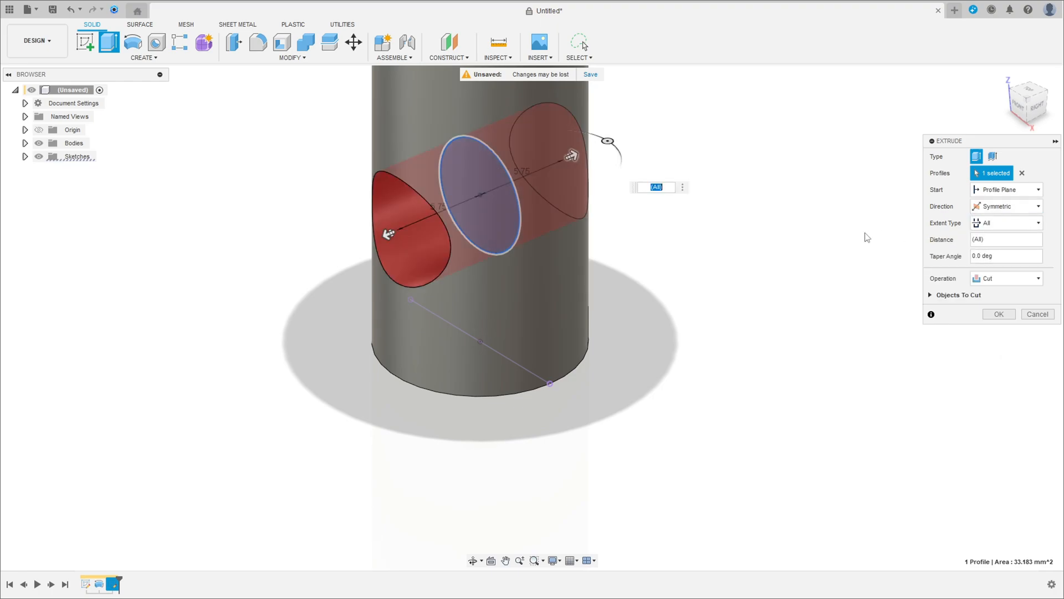
left_click(998, 314)
Start a sketch on the collar's flat upper face and project the collar's larger lower circular edge into it
scroll(657, 246, "down", 5)
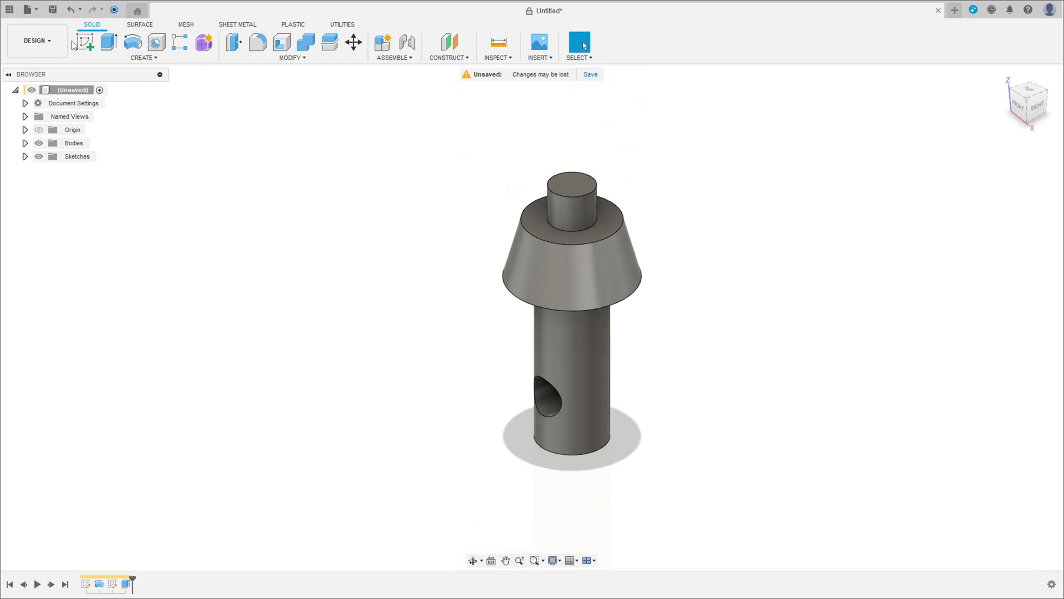
left_click(86, 40)
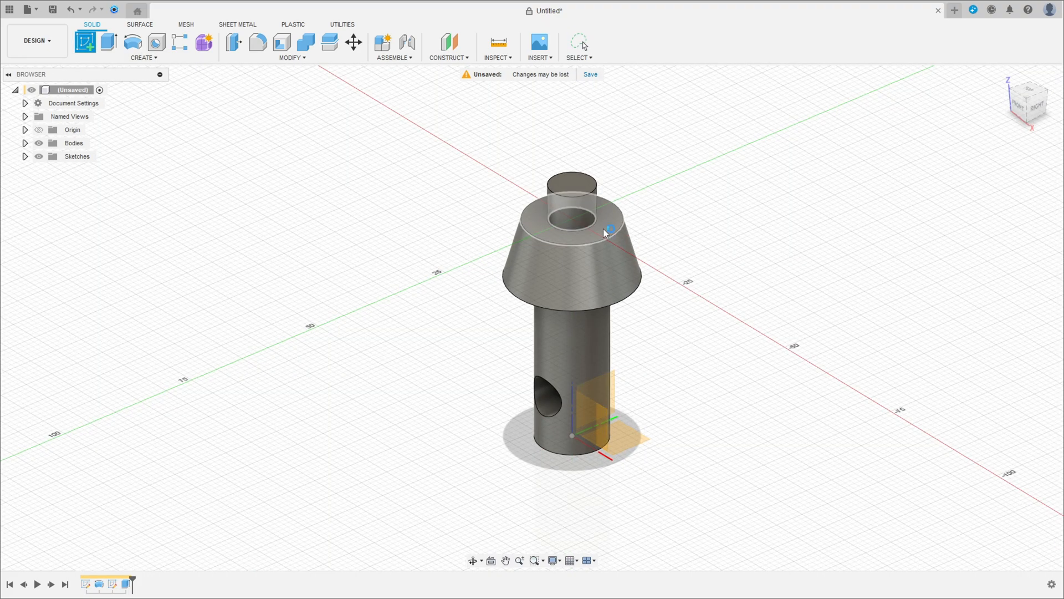
left_click(603, 228)
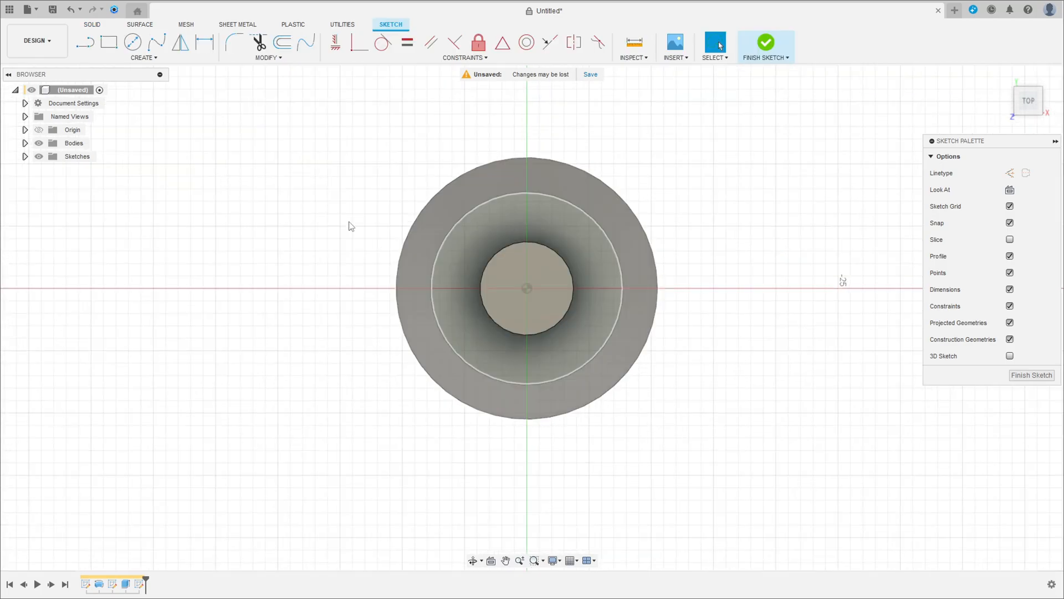
left_click(144, 58)
mouse_move(110, 228)
left_click(183, 227)
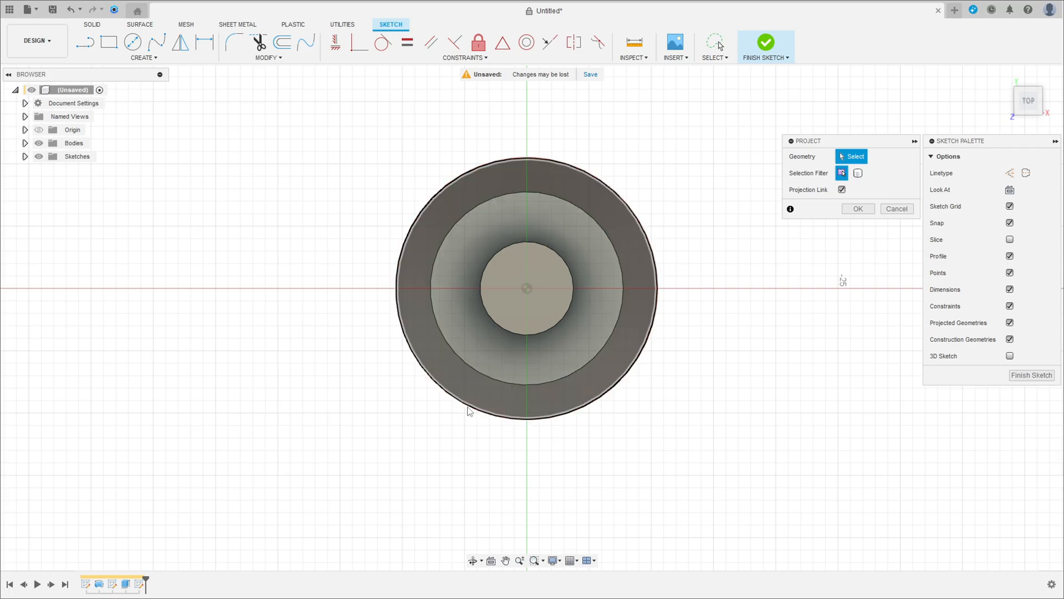
middle_click_drag(470, 407, 448, 334, "shift")
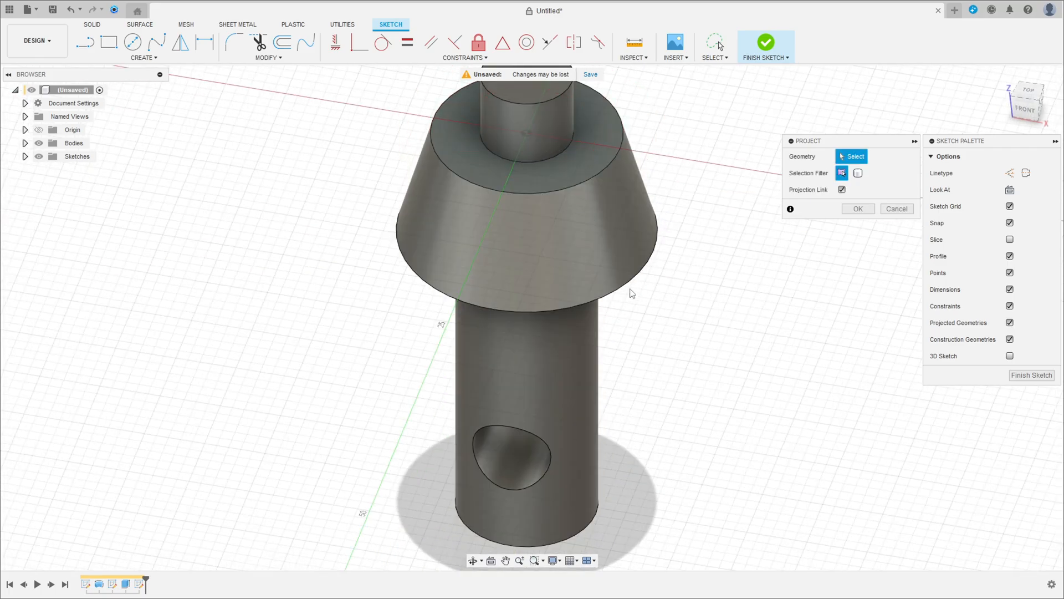
left_click(638, 282)
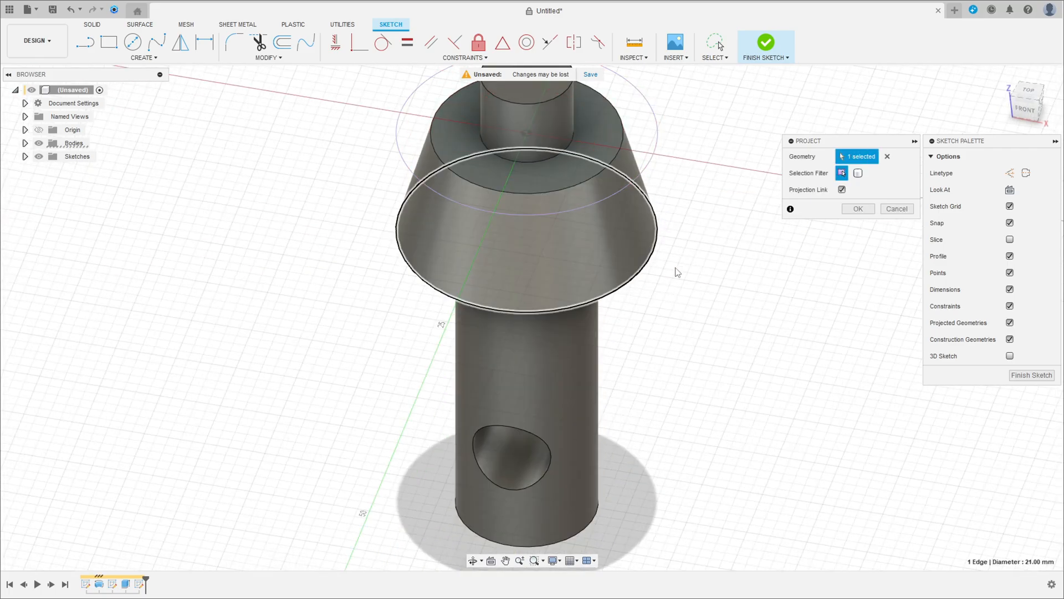
left_click(853, 211)
Hide the bodies and draw a 10 mm diameter circle centered on the sketch origin
left_click(39, 143)
middle_click_drag(464, 233, 504, 248, "shift")
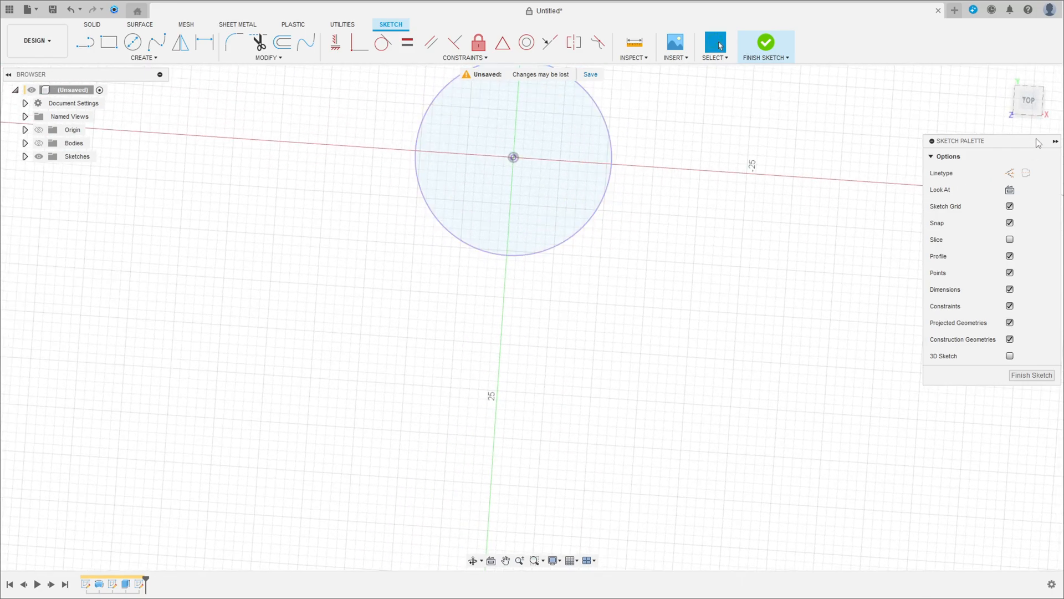
left_click(1028, 100)
middle_click_drag(497, 199, 501, 307)
scroll(501, 258, "up", 4)
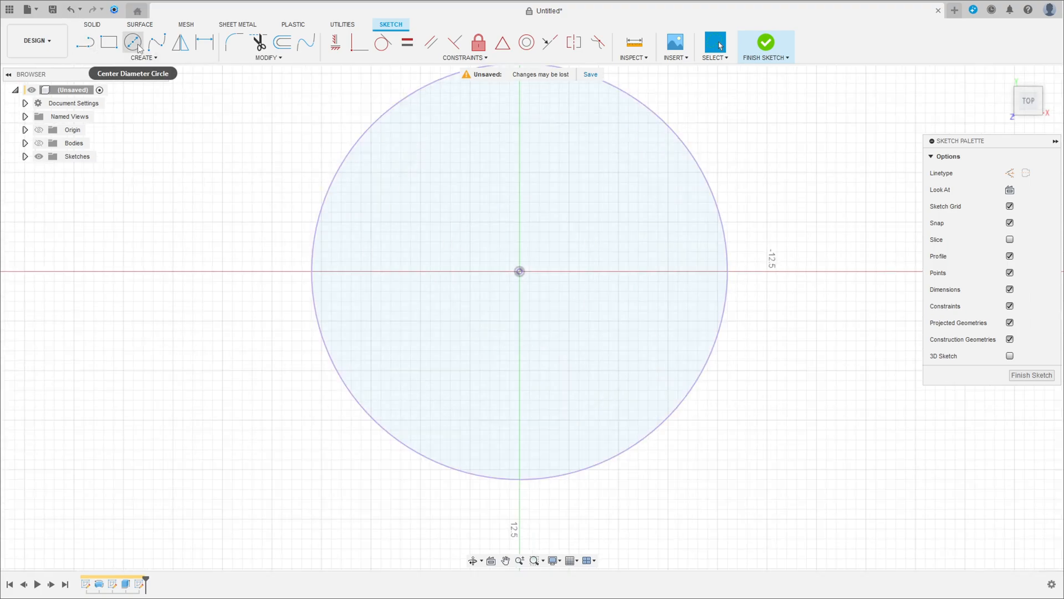
left_click(132, 42)
left_click(519, 271)
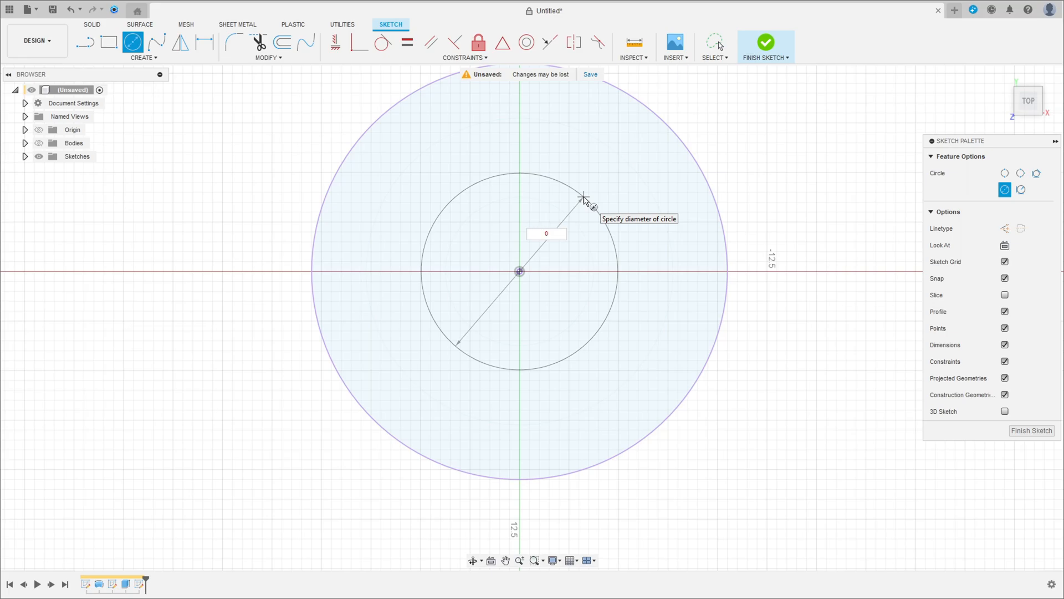
key("Tab")
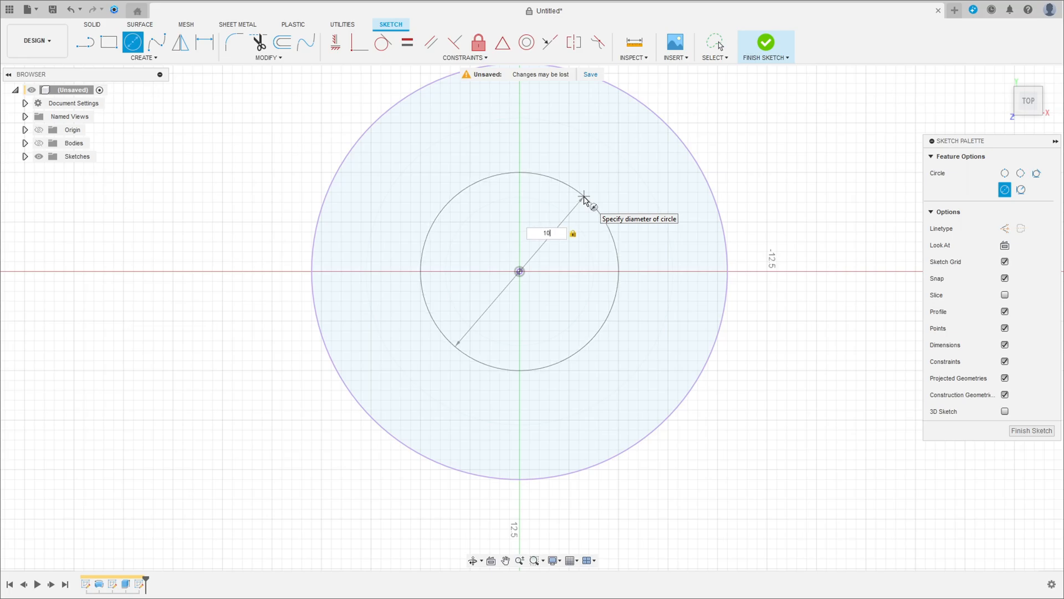
key("Return")
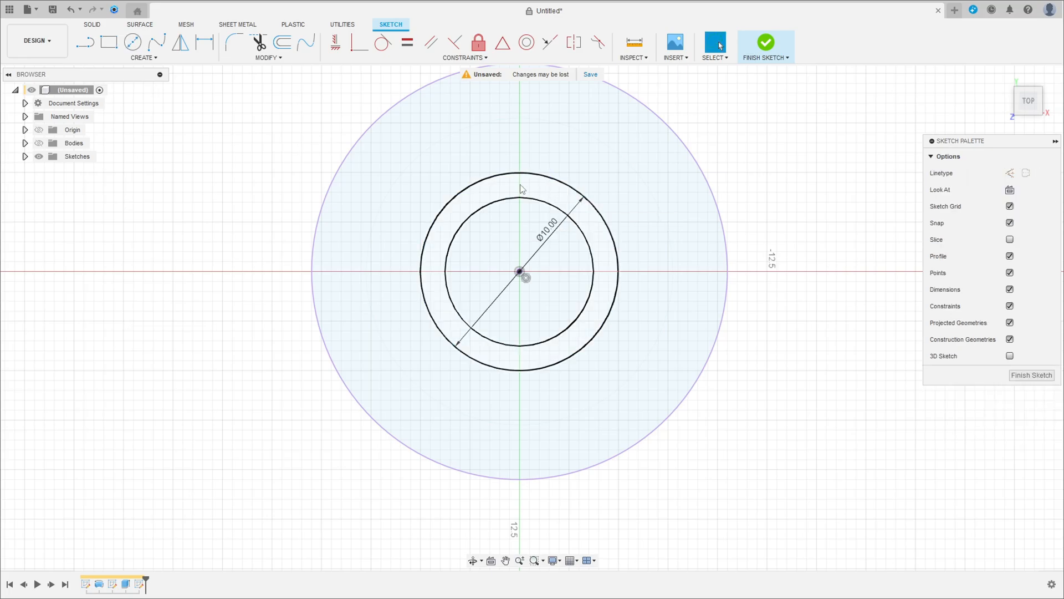
Draw a horizontal construction line from the origin to the projected circle, plus a solid line from the origin angled slightly above it
left_click(85, 42)
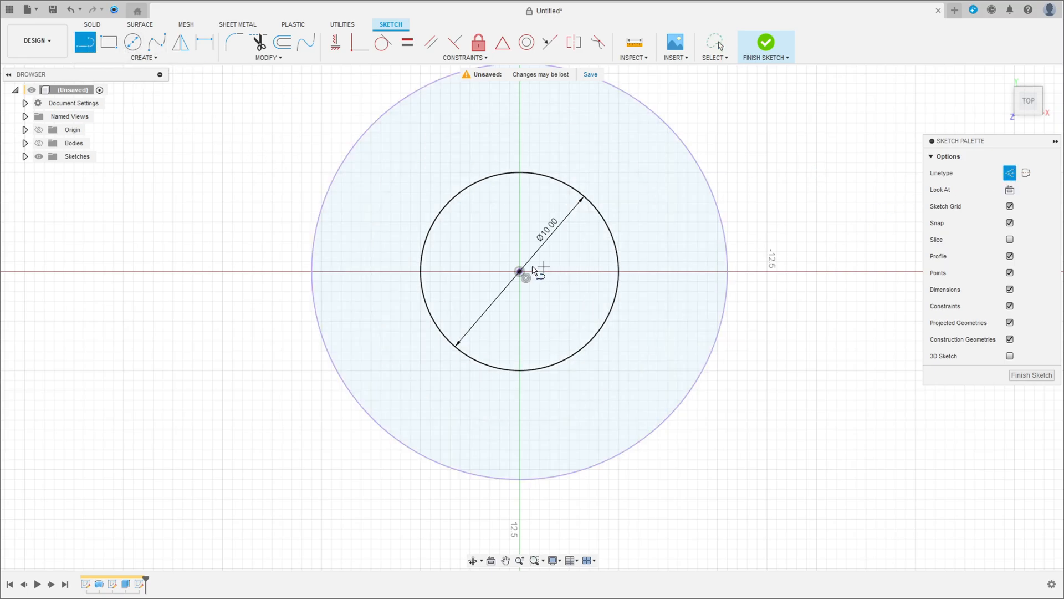
left_click(519, 272)
left_click(727, 272)
left_click(1009, 173)
left_click(520, 272)
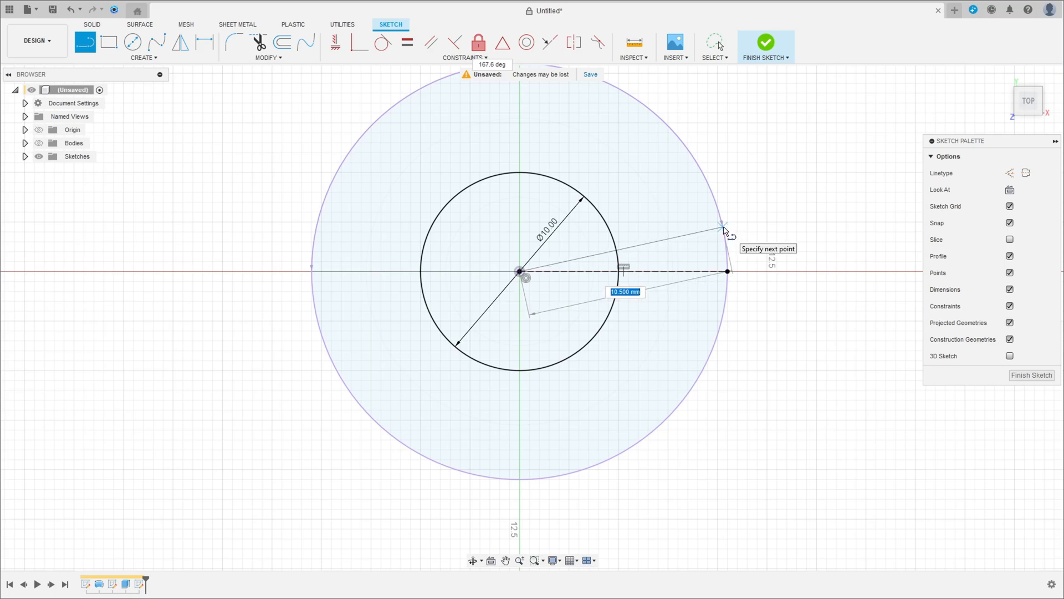
left_click(723, 227)
Dimension the angle between the slanted line and the construction line as 10 degrees
left_click(204, 43)
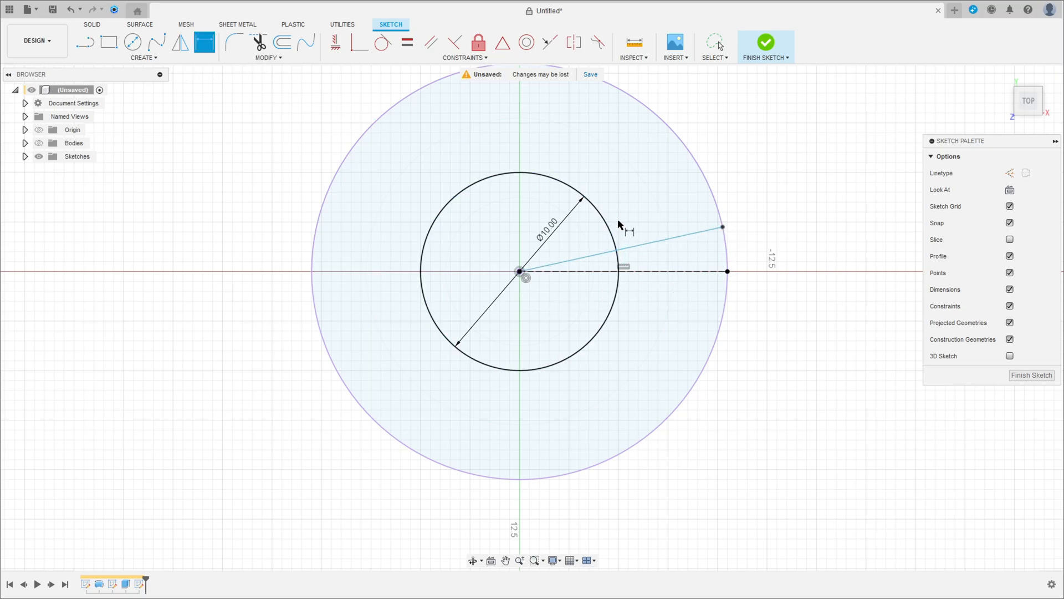
left_click(686, 235)
left_click(693, 271)
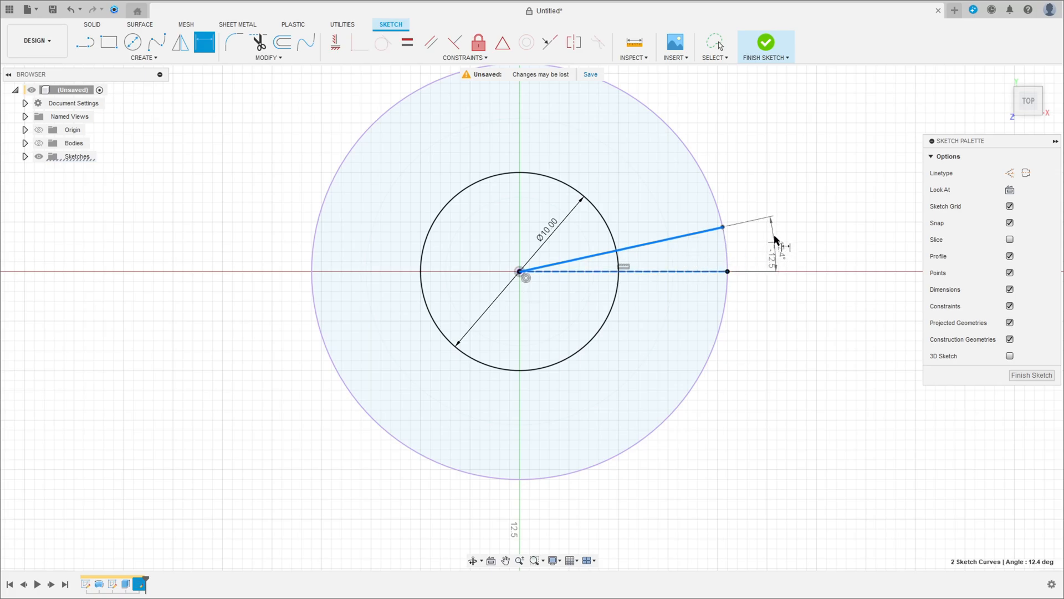
left_click(774, 242)
type("10")
key("Return")
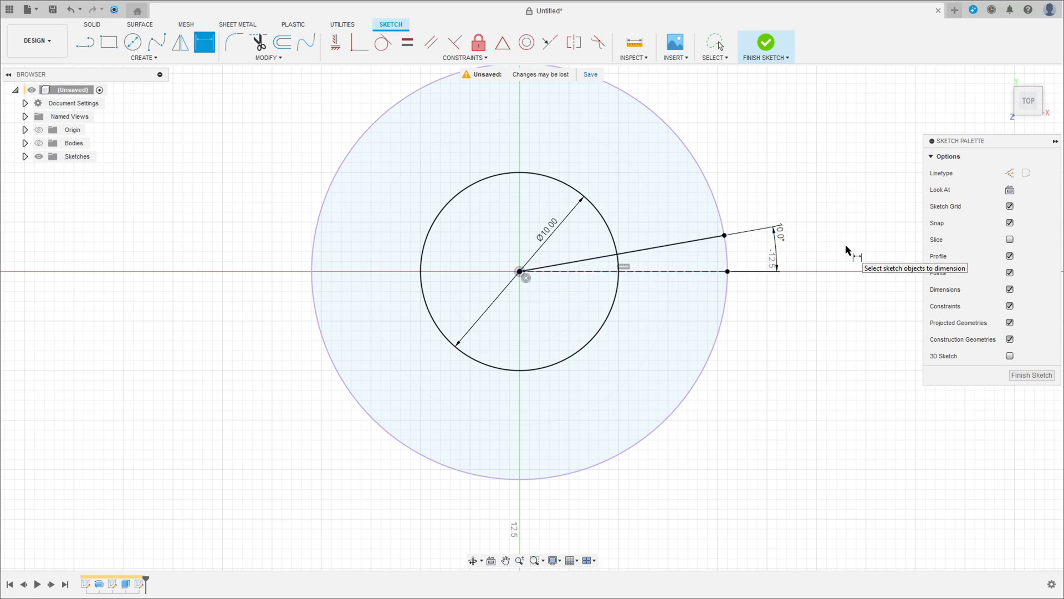
Mirror the slanted line about the horizontal construction line and finish the sketch
left_click(180, 42)
left_click(699, 244)
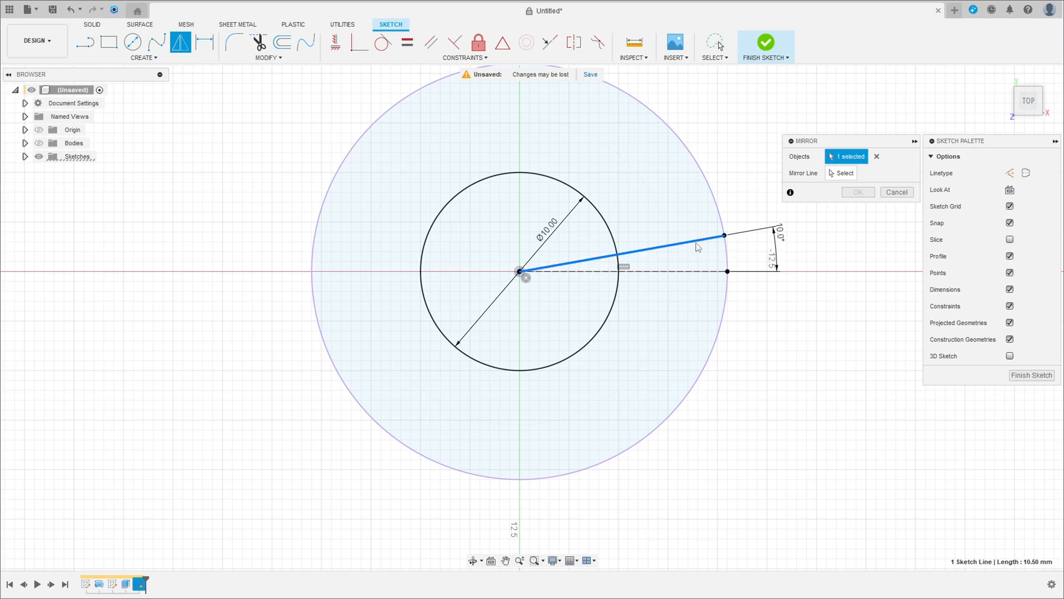
left_click(836, 173)
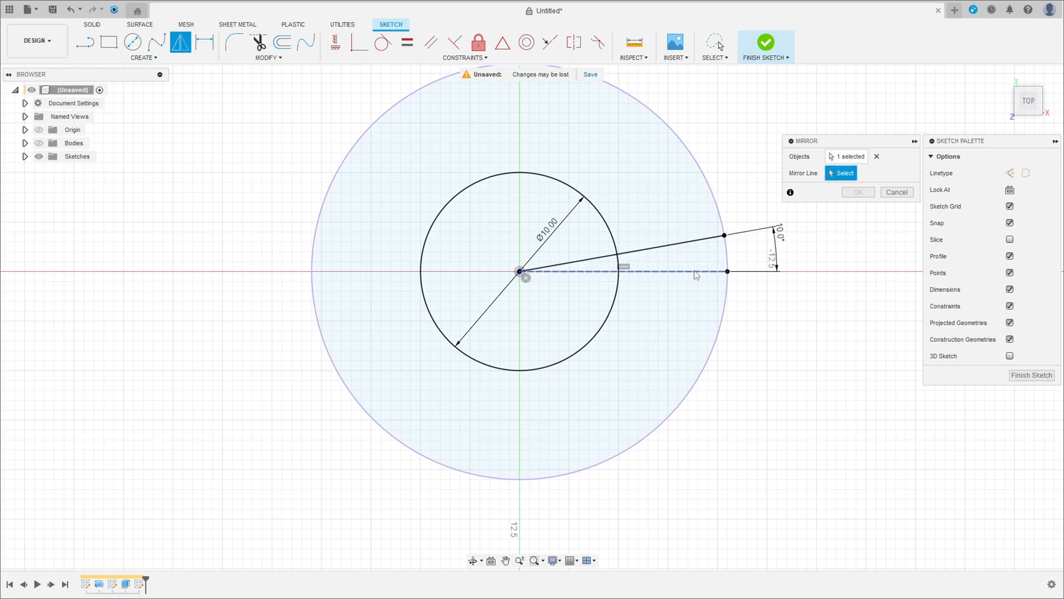
left_click(701, 272)
left_click(856, 193)
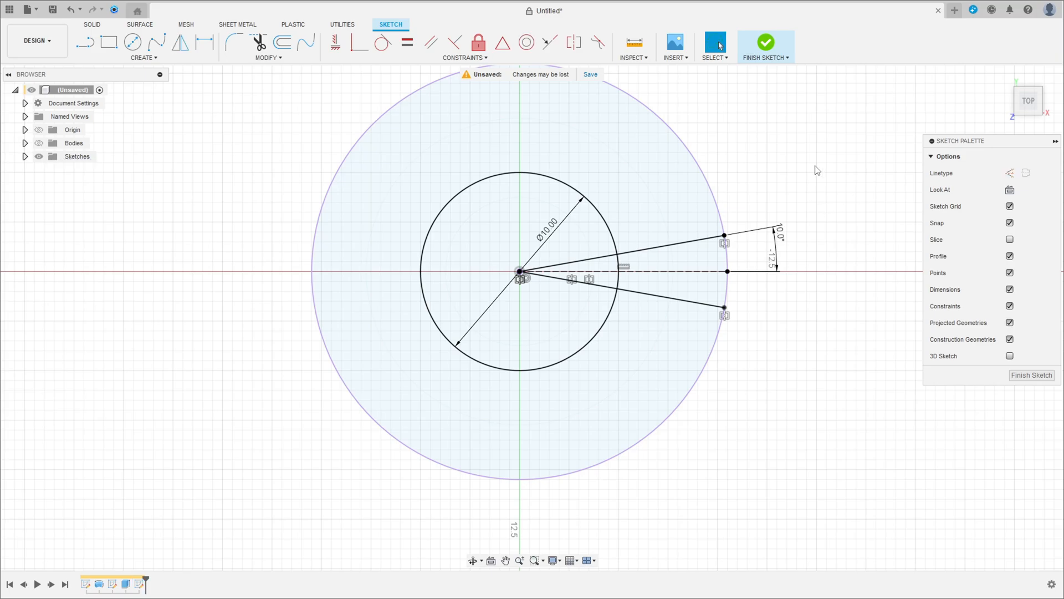
left_click(756, 57)
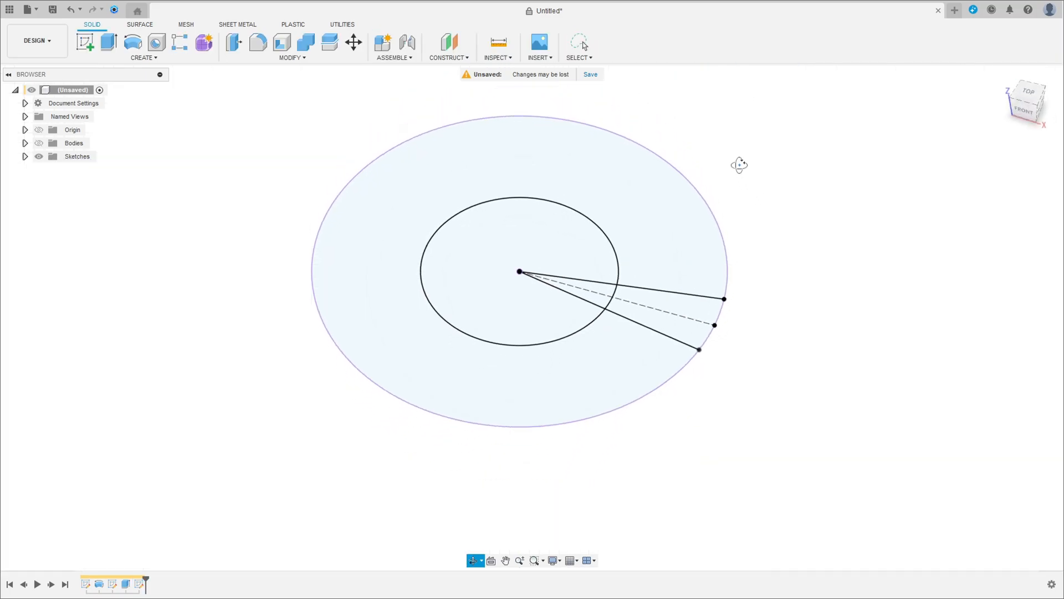
Show the bodies again and fillet the collar's upper outer edge with a 0.25 mm radius
left_click(38, 143)
scroll(273, 202, "down", 3)
middle_click_drag(707, 231, 708, 225, "shift")
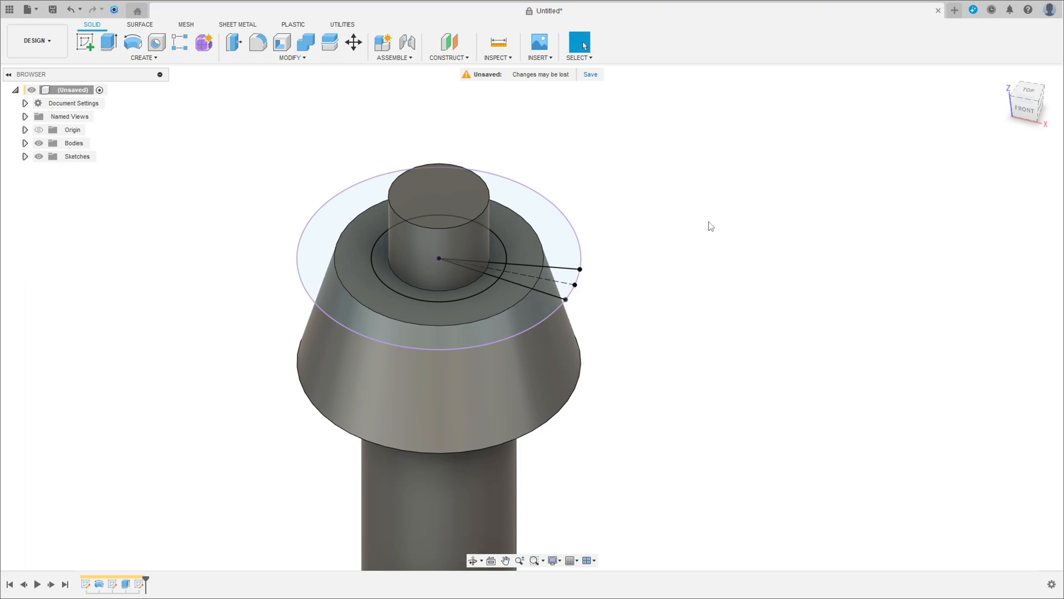
left_click(262, 49)
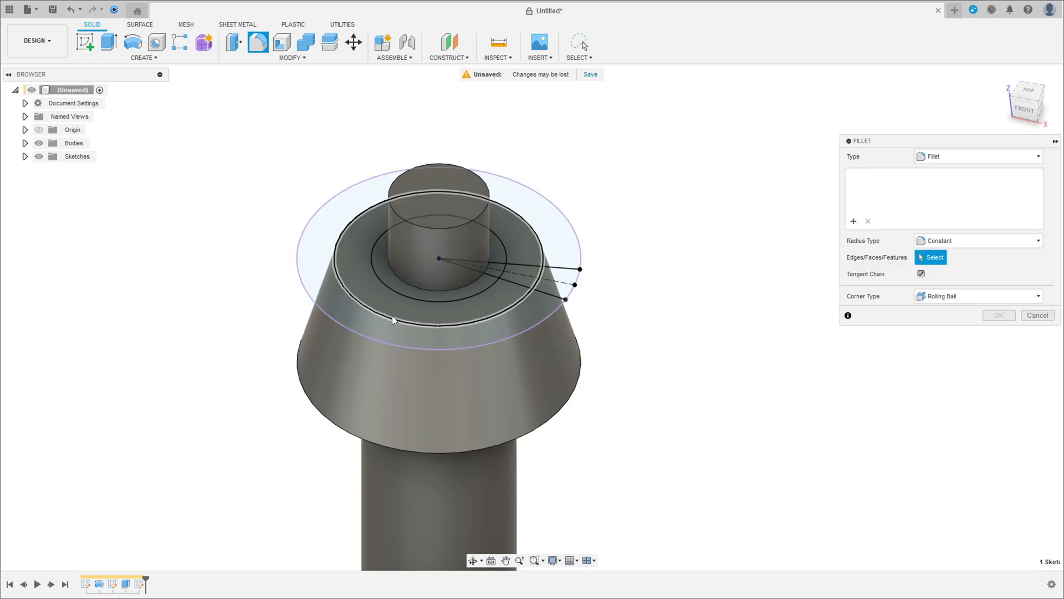
left_click(391, 315)
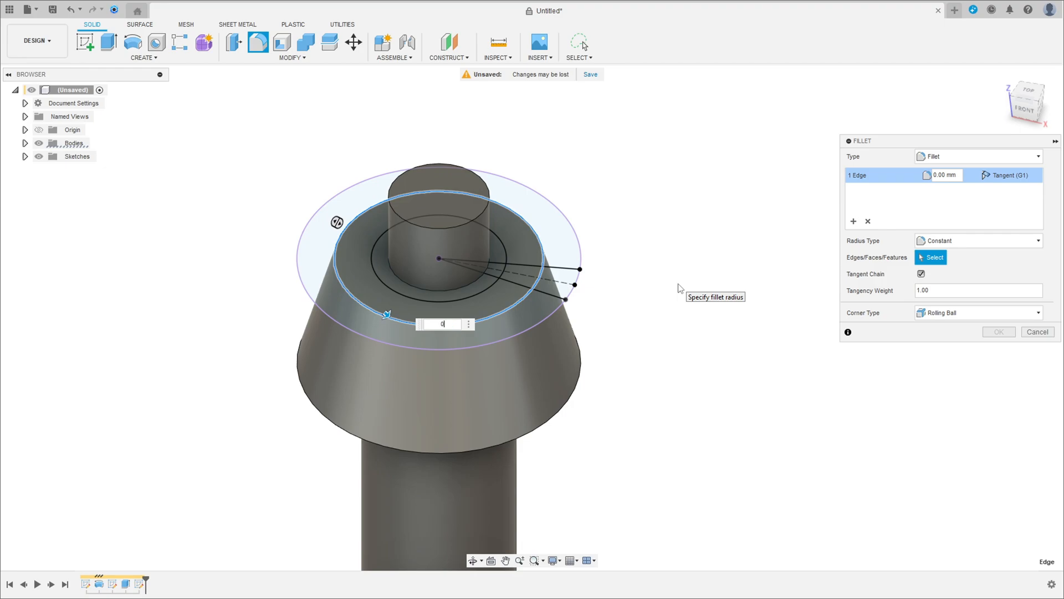
type("0,25")
key("Return")
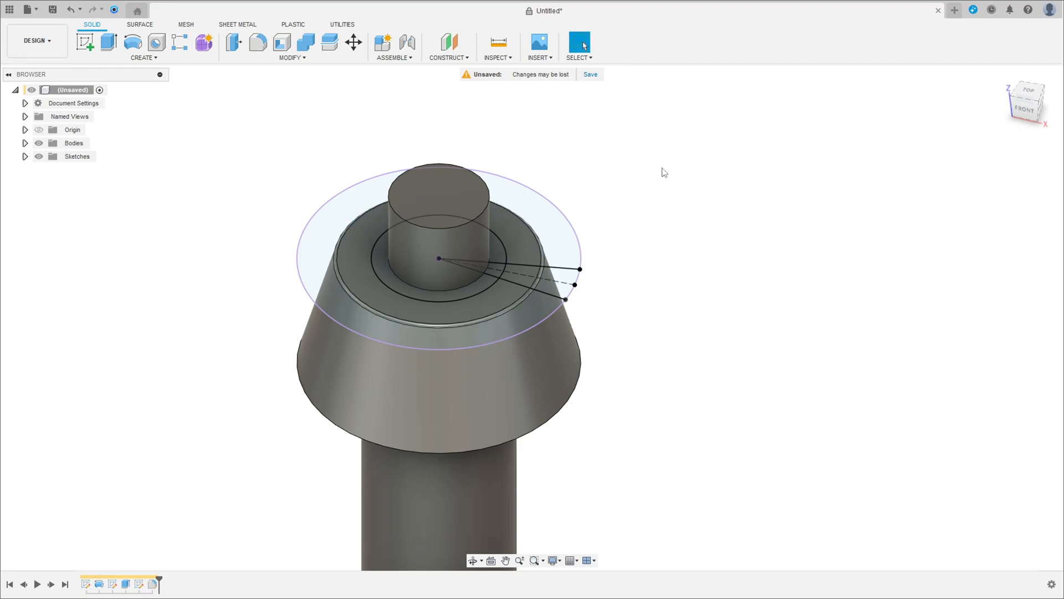
Extrude the two wedge profiles outside the 10 mm circle 8.5 mm downward as a cut into the collar
left_click(109, 41)
scroll(521, 255, "up", 5)
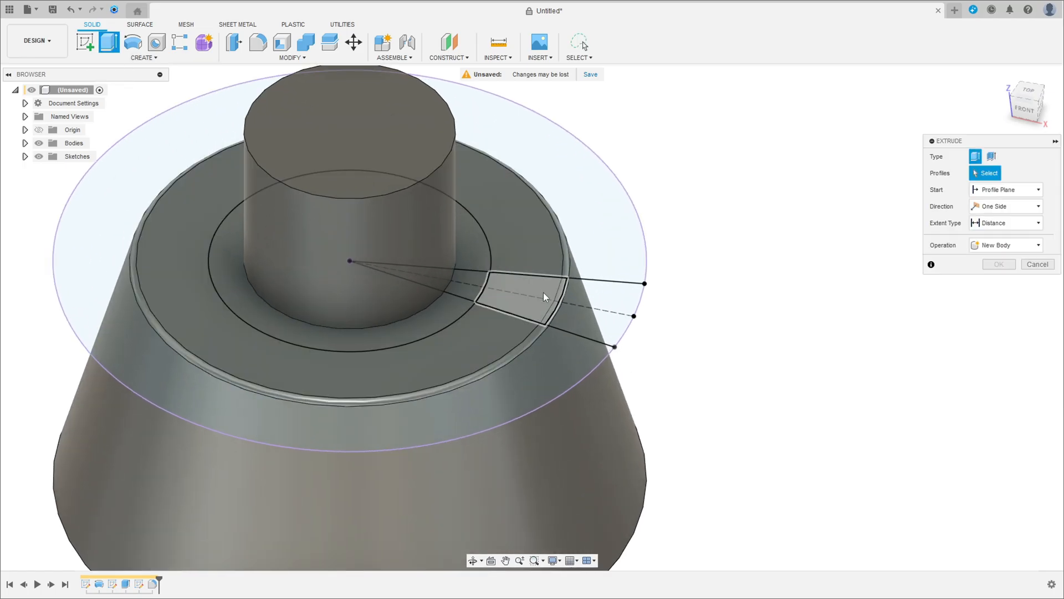
left_click(543, 292)
left_click(587, 317)
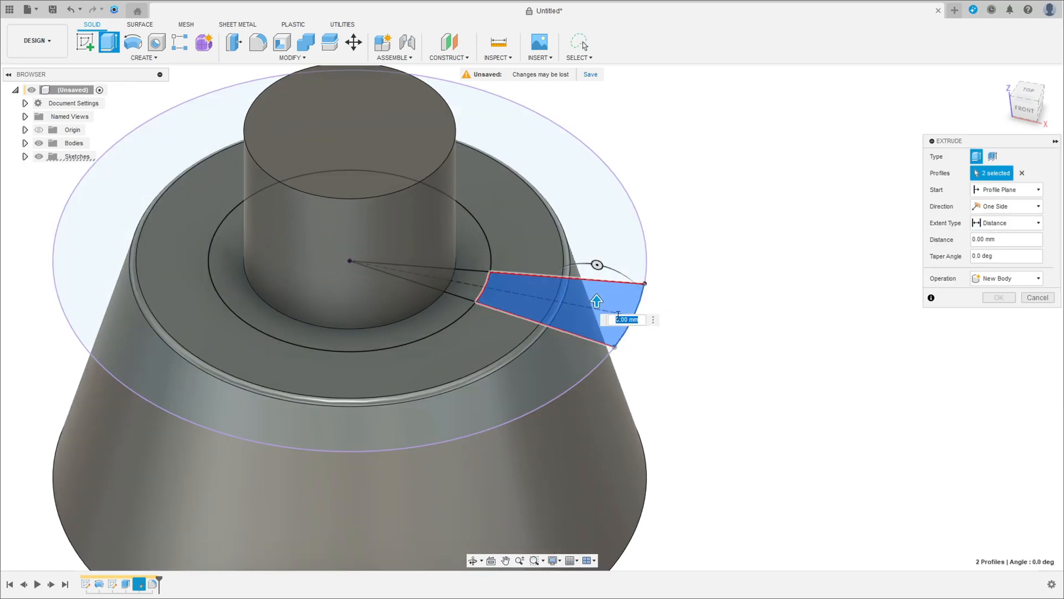
left_click_drag(596, 299, 601, 483)
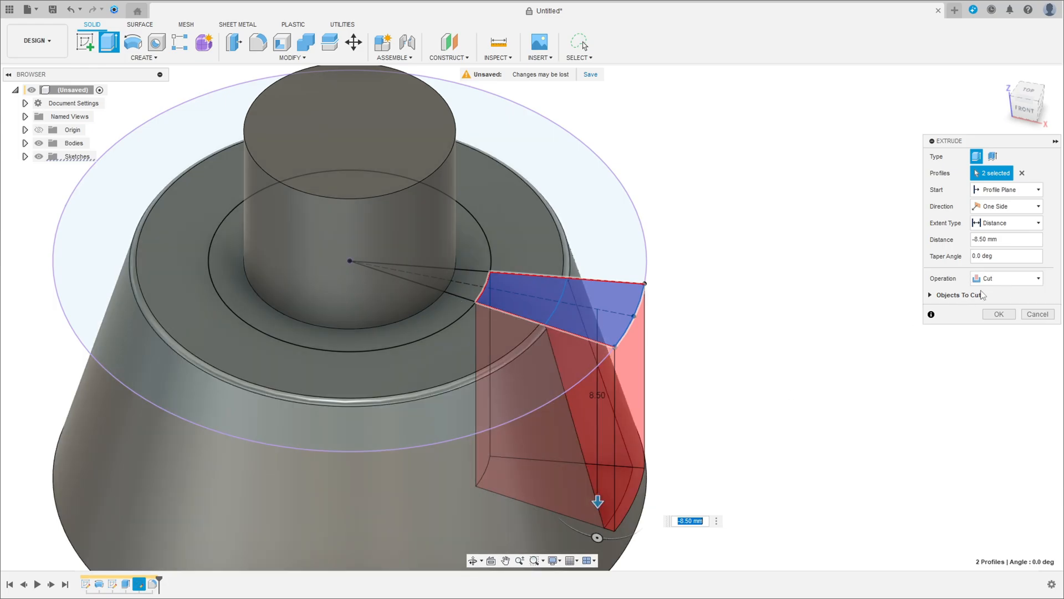
left_click(998, 315)
Fillet the outline edges of the wedge-shaped slot on the collar's top and conical faces with a 0.25 mm radius
scroll(775, 382, "down", 5)
middle_click_drag(774, 371, 719, 357, "shift")
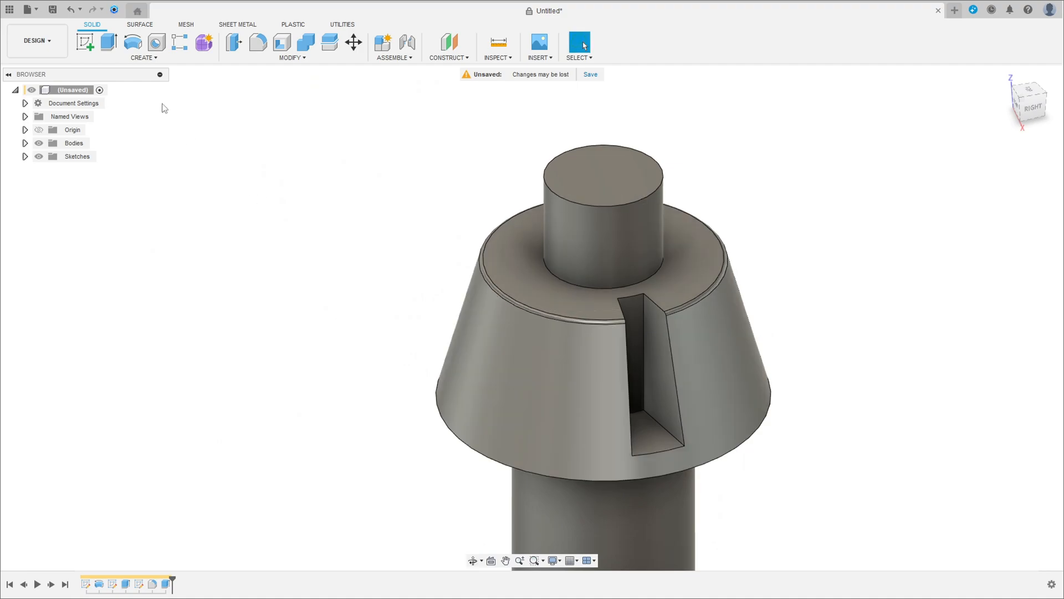
left_click(258, 44)
scroll(637, 380, "up", 3)
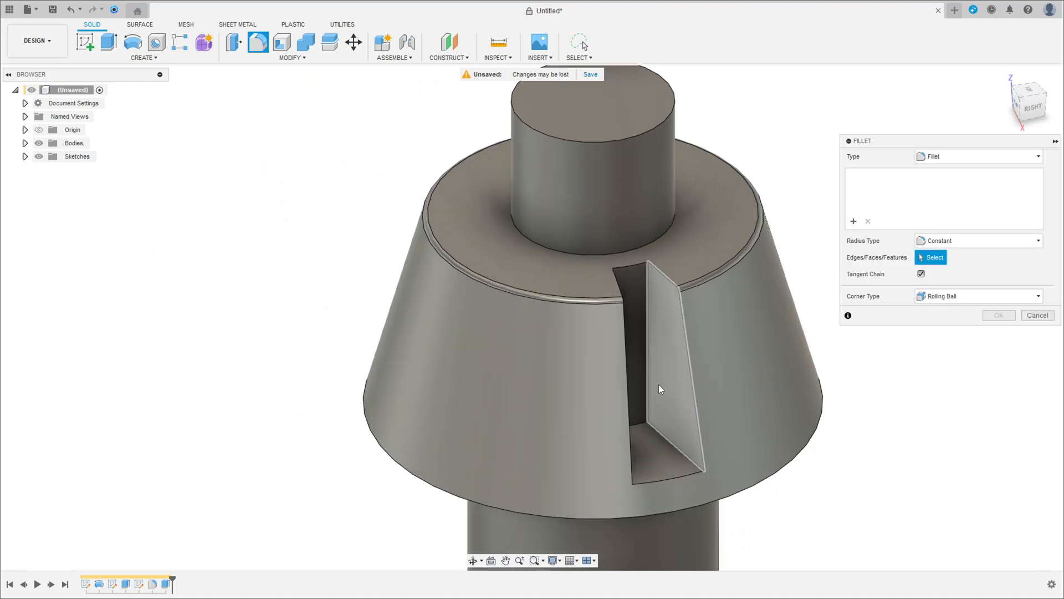
left_click(687, 344)
left_click(628, 267)
left_click(616, 284)
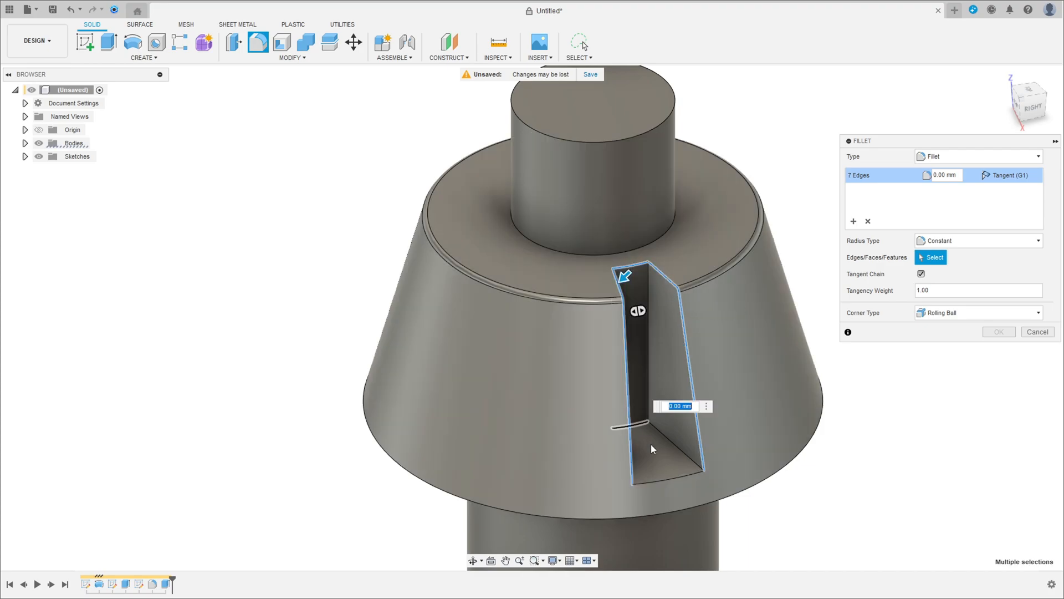
left_click(670, 478)
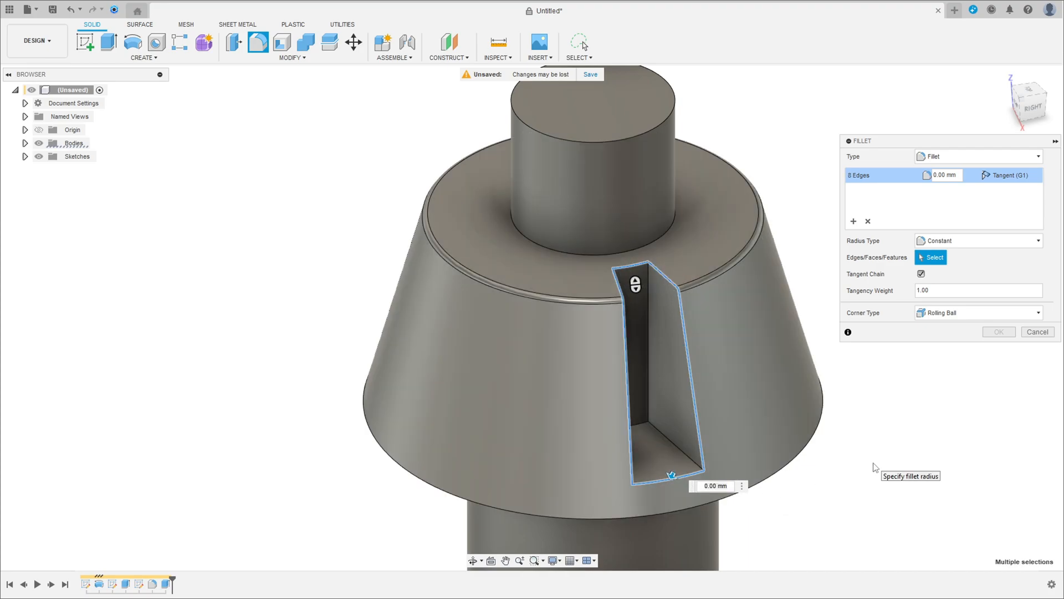
double_click(942, 175)
type("0,25")
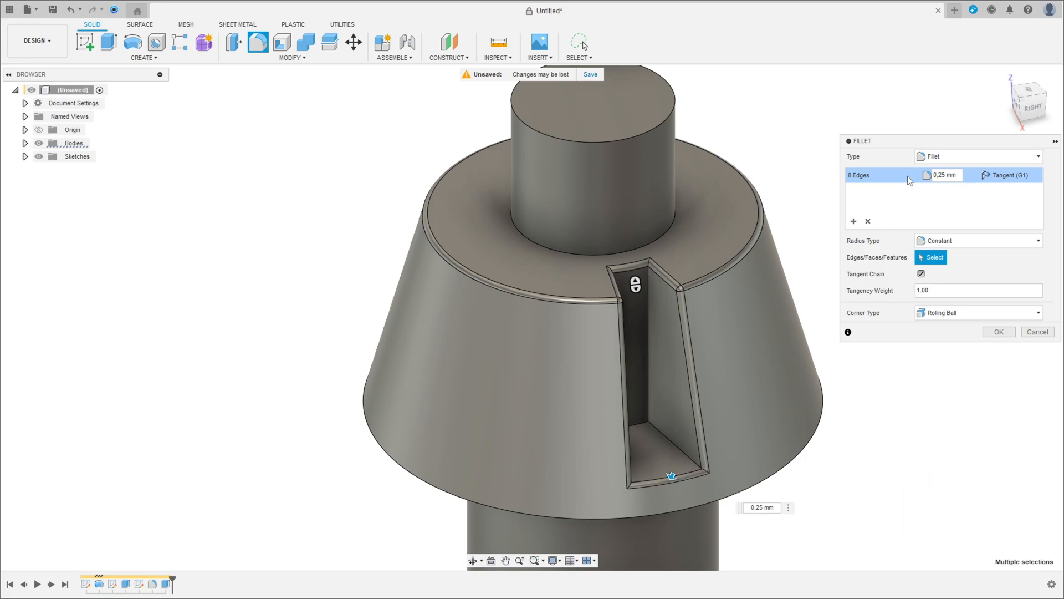
key("Return")
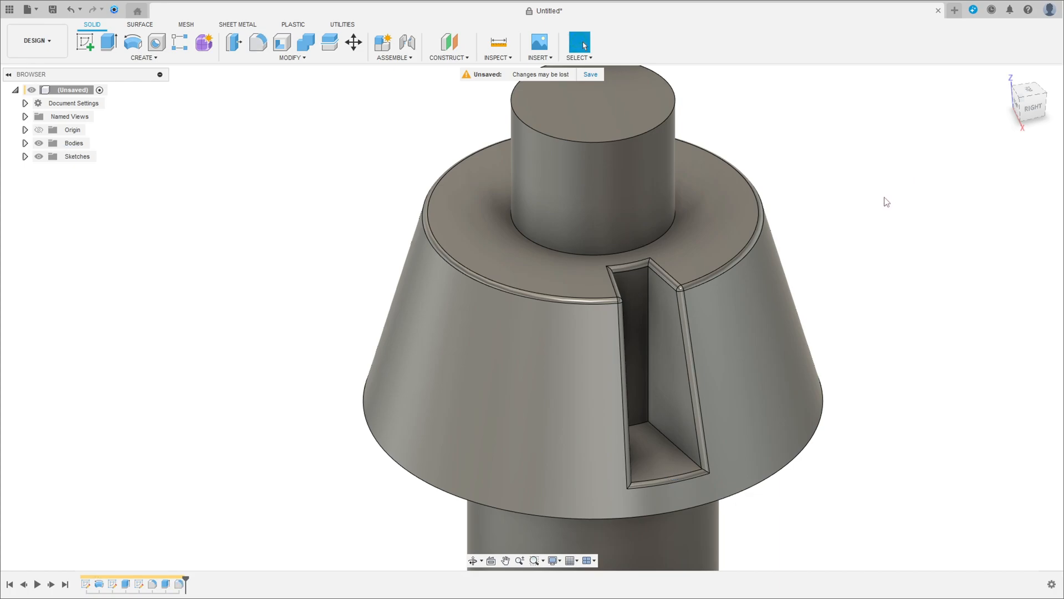
Circular-pattern the slot cut and its fillet feature around the shaft axis with a full distribution and a quantity of 11
left_click(143, 58)
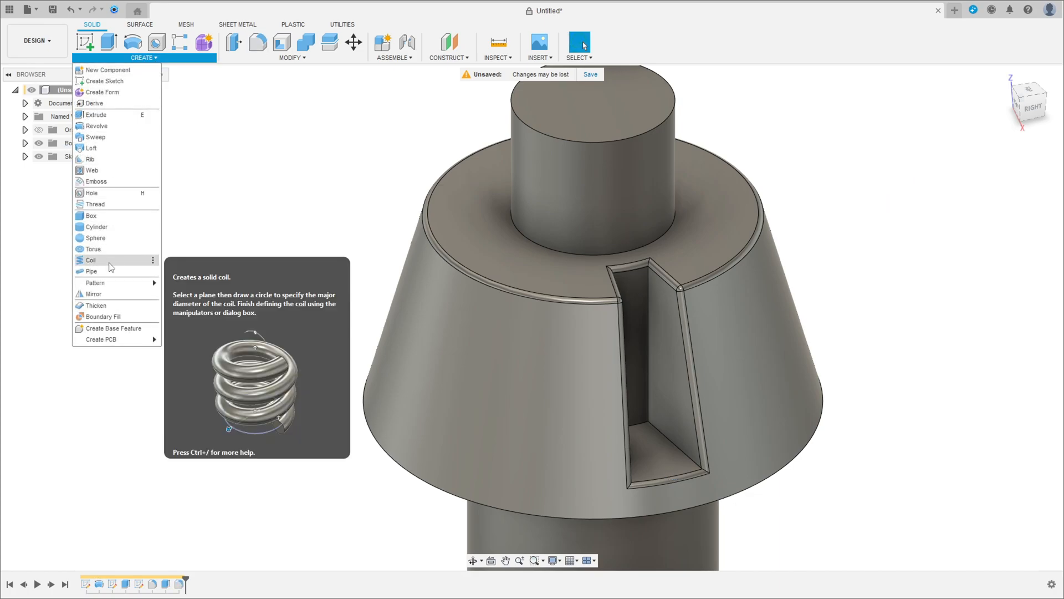
mouse_move(116, 283)
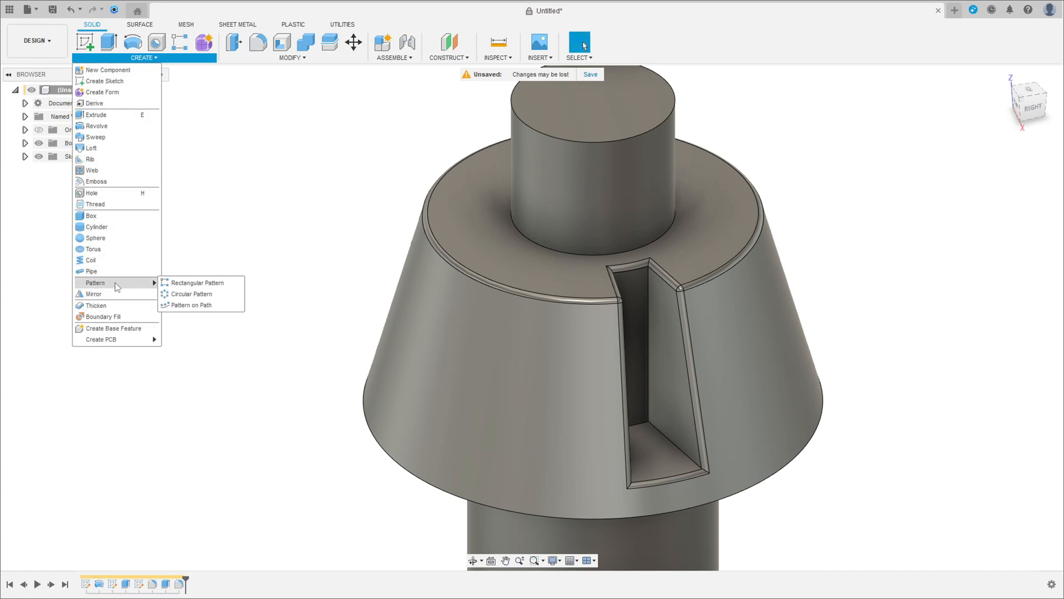
left_click(183, 294)
left_click(979, 173)
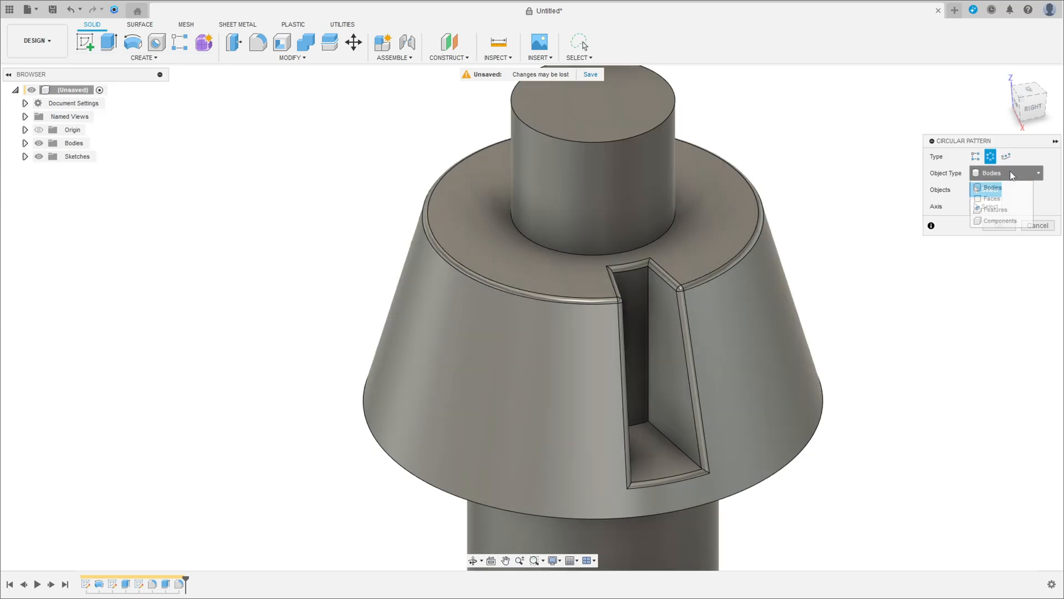
left_click(997, 208)
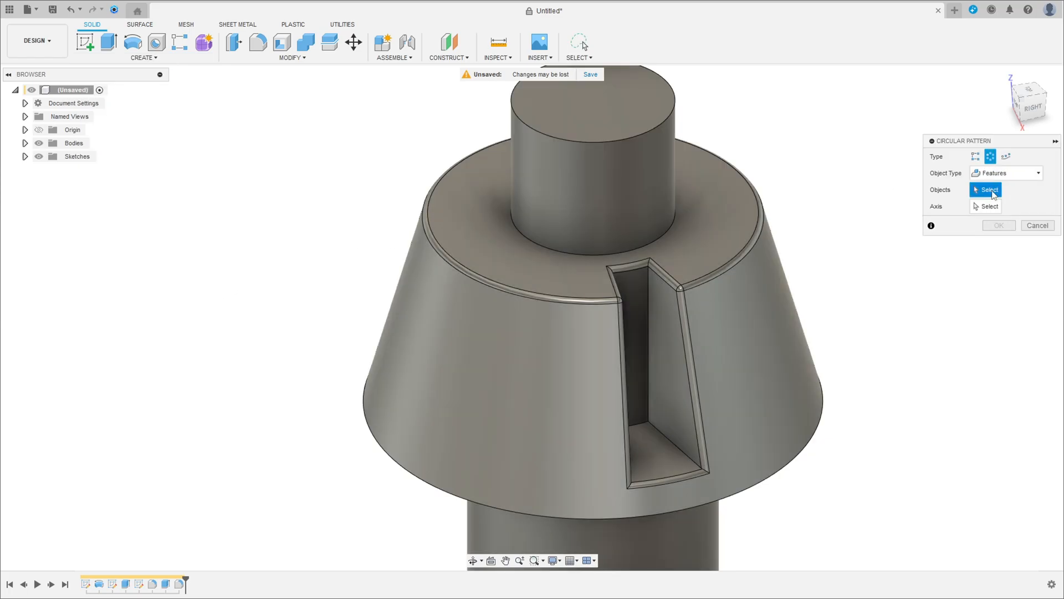
left_click(179, 583)
left_click(165, 583)
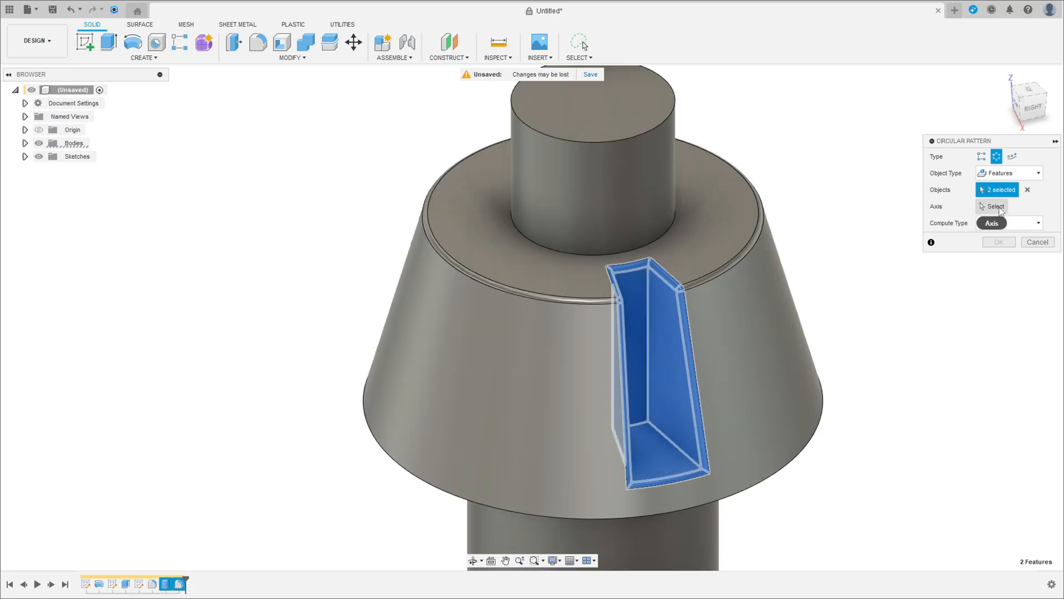
left_click(995, 206)
left_click(657, 238)
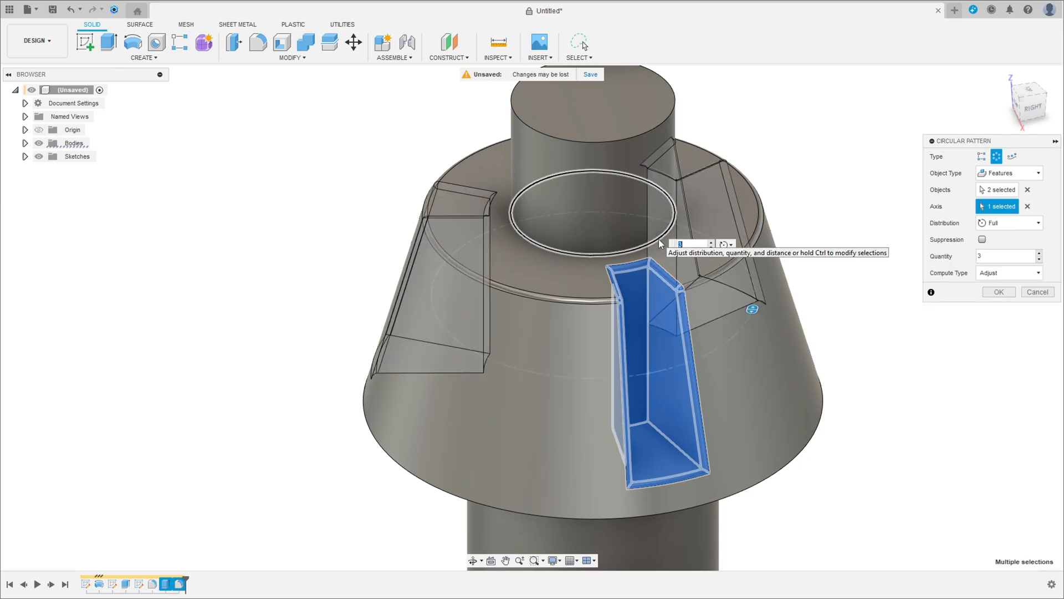
left_click(1039, 252)
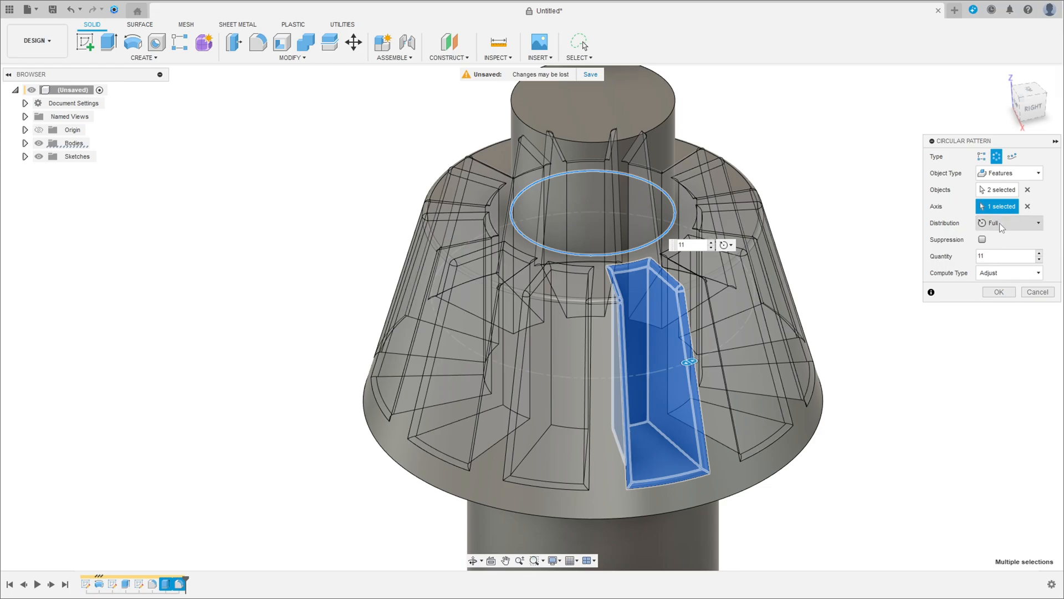
left_click(999, 292)
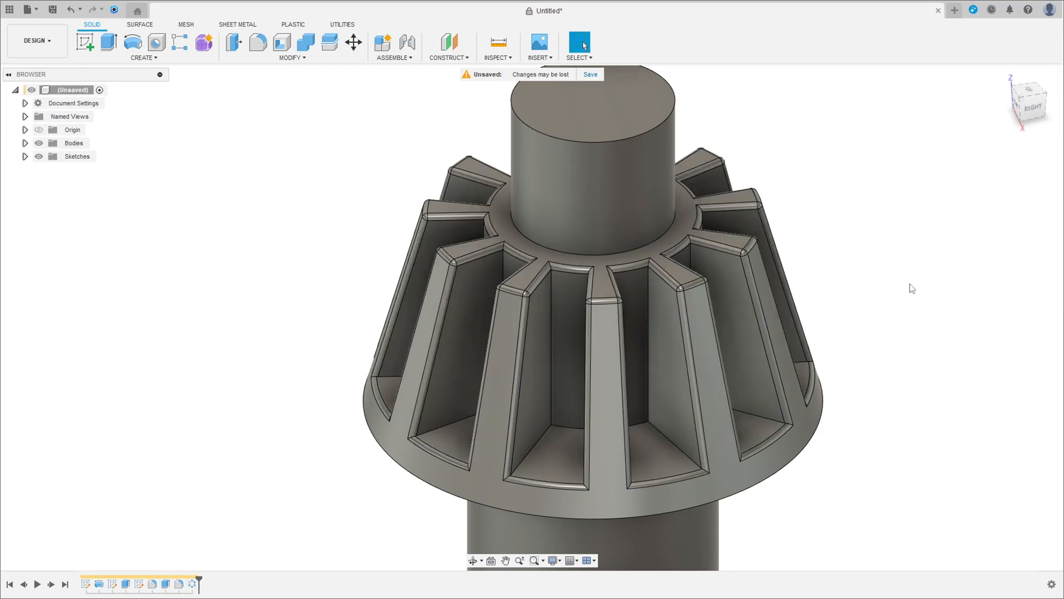
Fillet the upper pin's top edge, the collar's lower outer edge and the shaft's bottom edge with a 1 mm radius
scroll(854, 290, "down", 3)
middle_click_drag(848, 318, 660, 315, "shift")
scroll(640, 321, "down", 3)
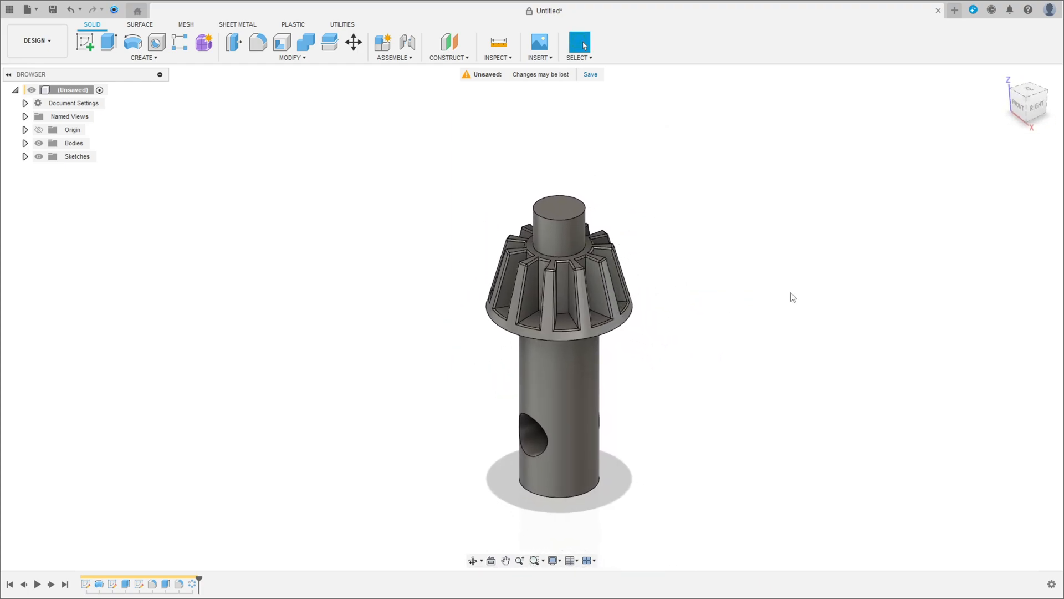
left_click(258, 42)
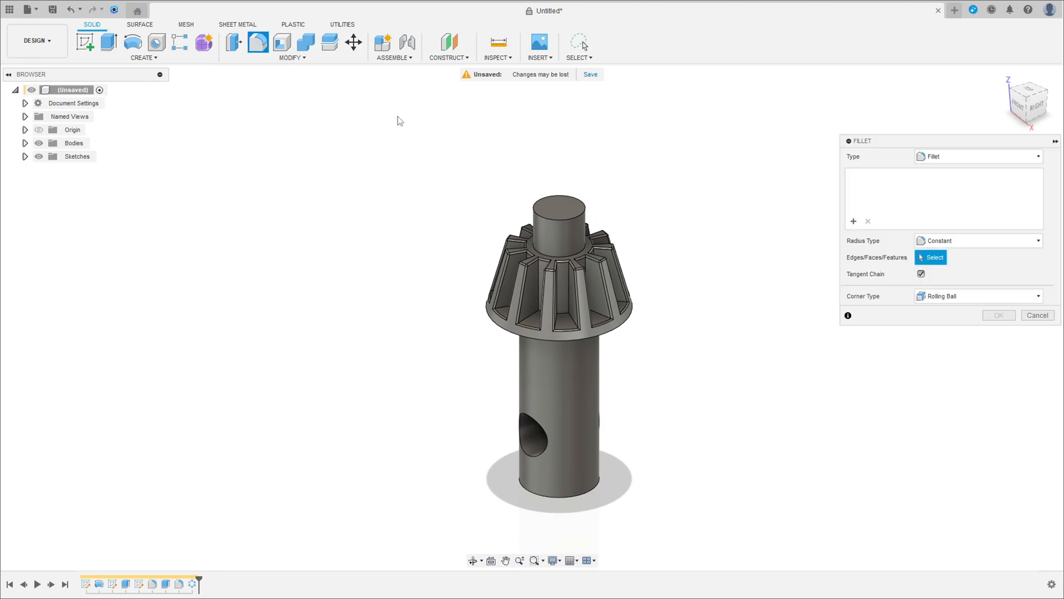
left_click(583, 215)
left_click(599, 335)
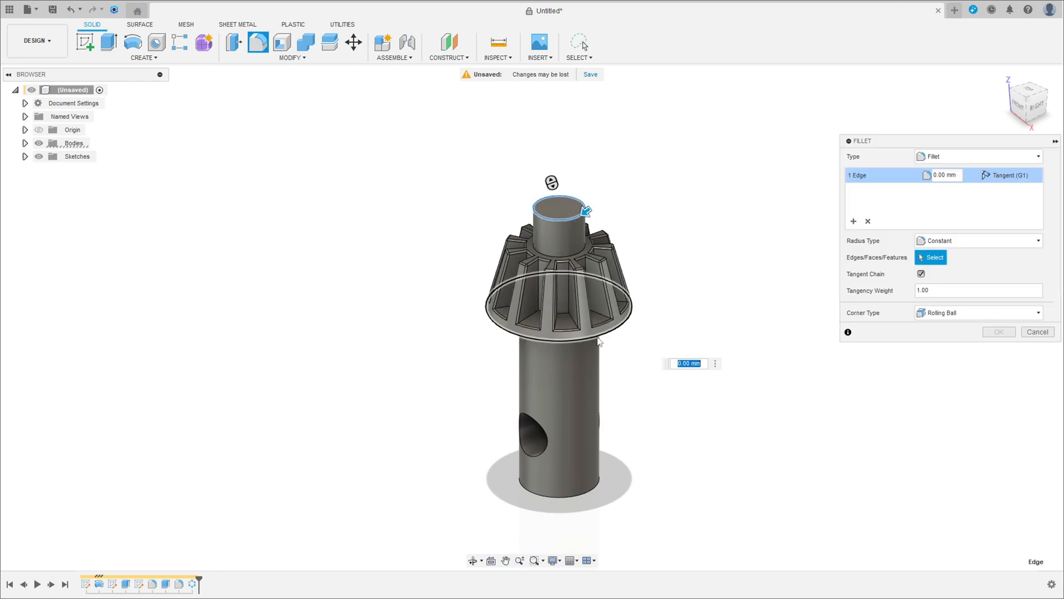
left_click(567, 496)
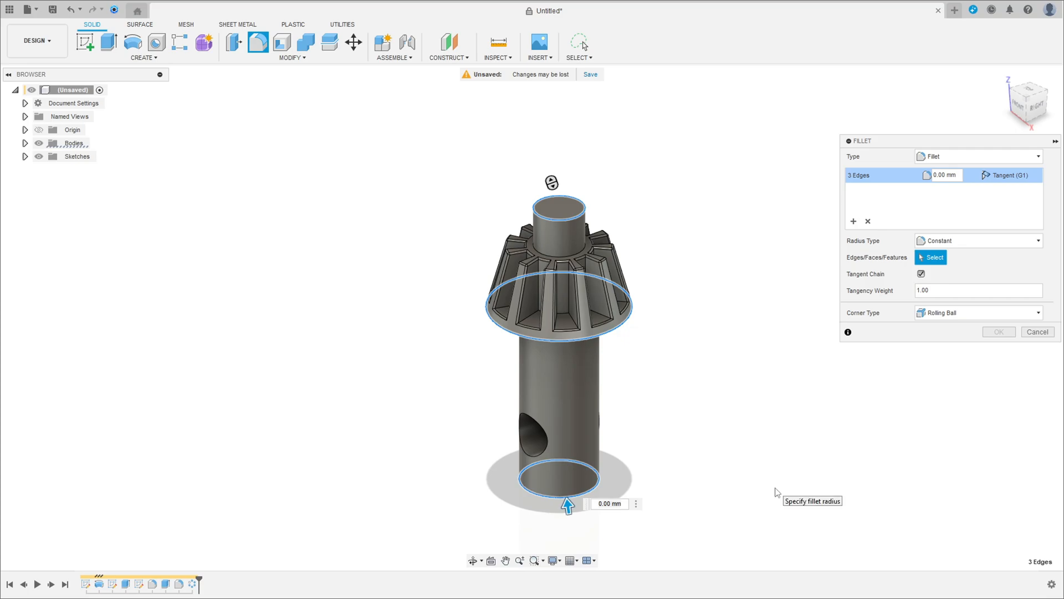
double_click(941, 175)
type("1")
key("Return")
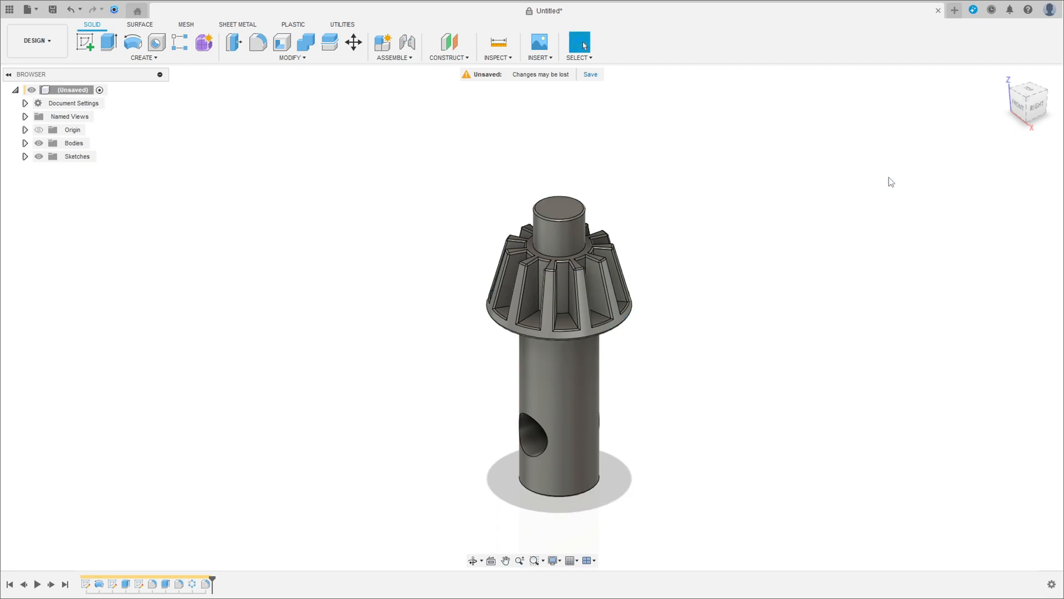
Create a component from the finished shaft body
mouse_move(694, 309)
middle_mouse_down("shift")
mouse_move(684, 247)
mouse_move(698, 311)
mouse_move(687, 313)
middle_mouse_up("shift")
key("Escape")
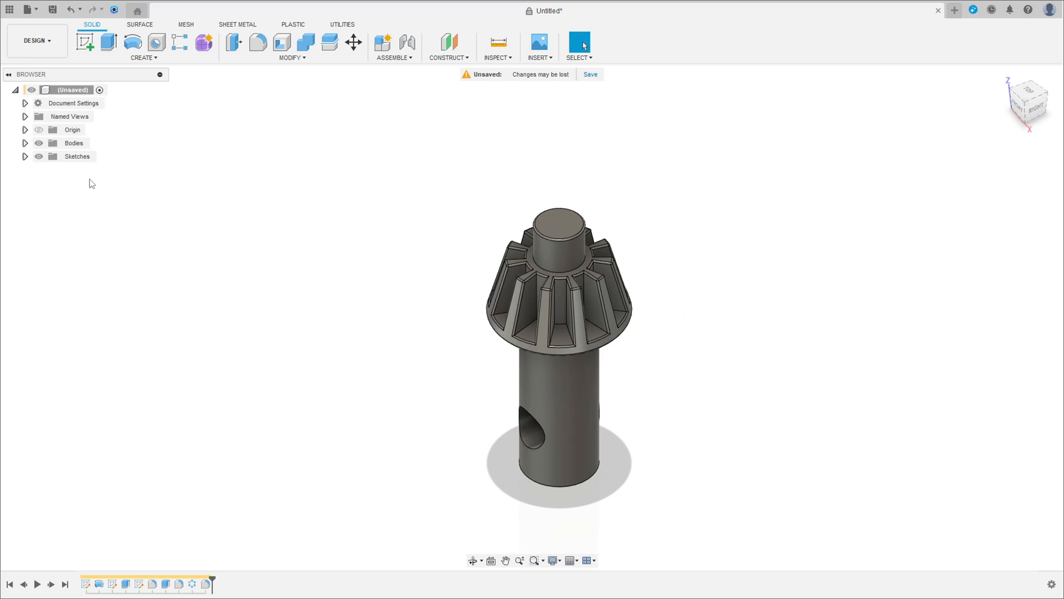
left_click(24, 143)
right_click(66, 156)
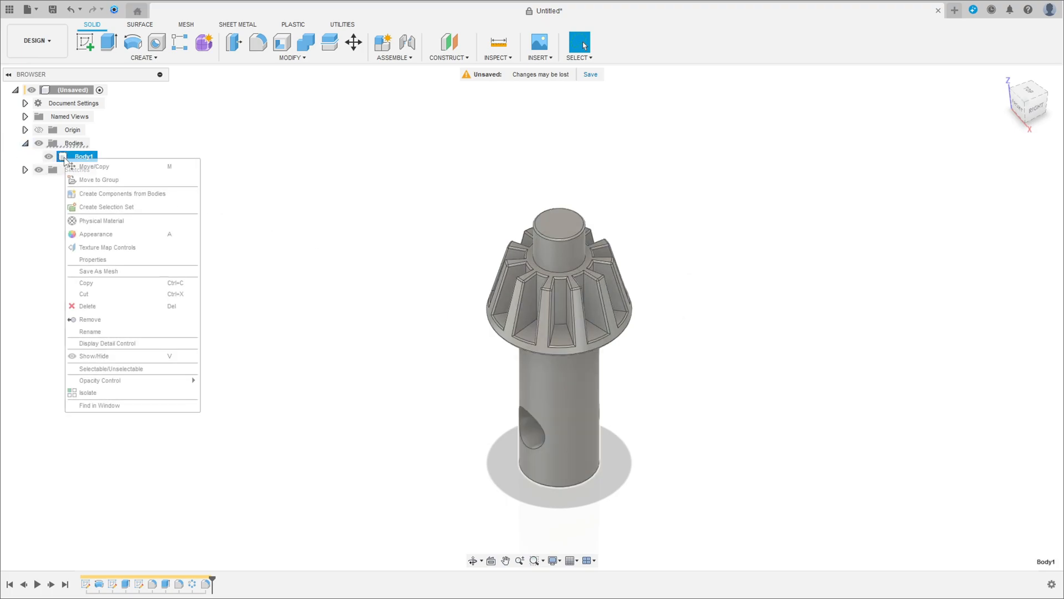
left_click(93, 194)
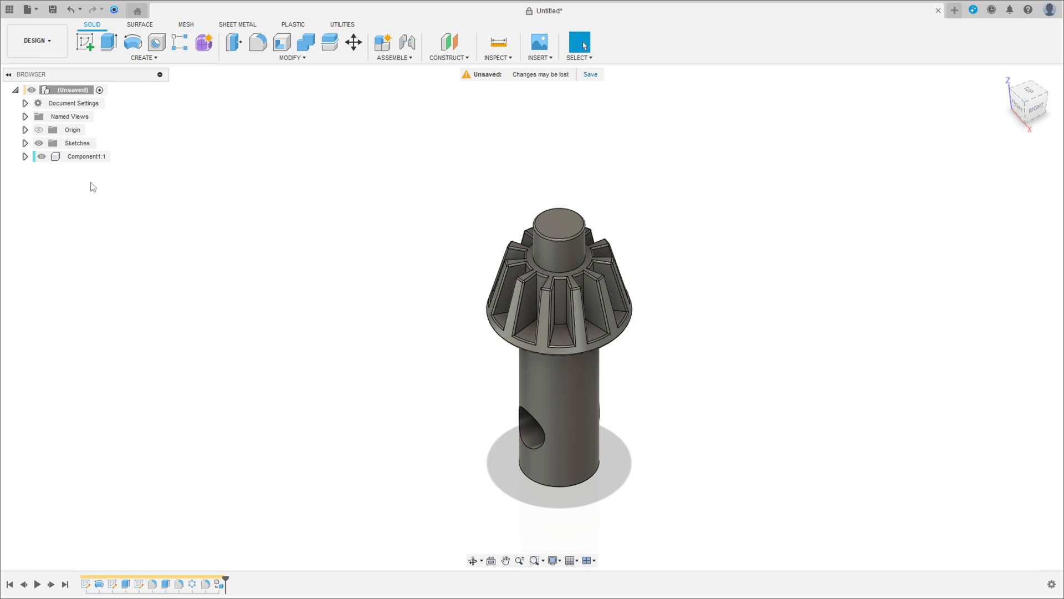
Rename the shaft's component as Pilot
right_click(83, 157)
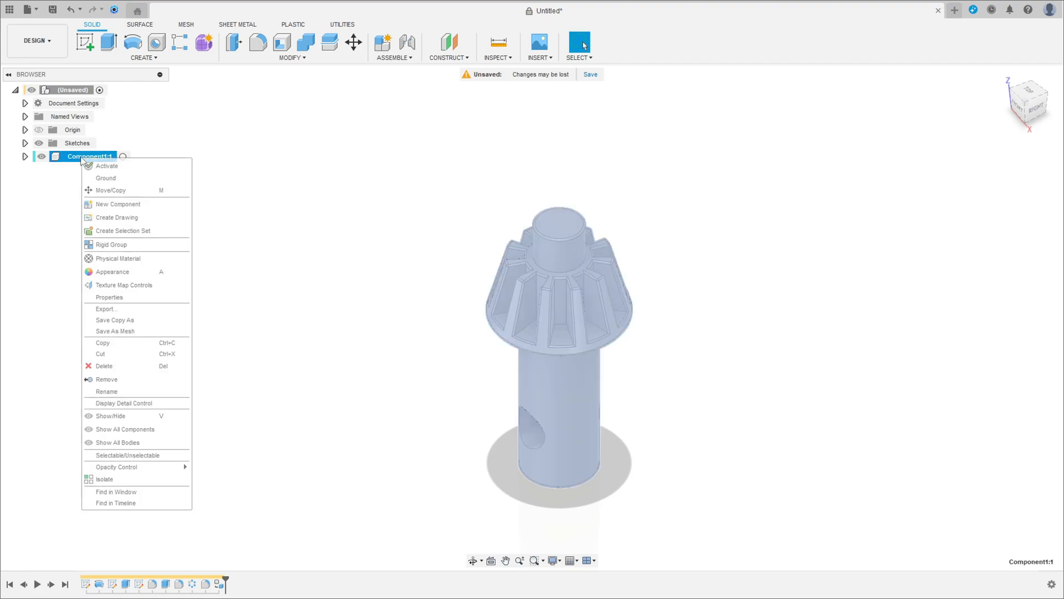
left_click(108, 392)
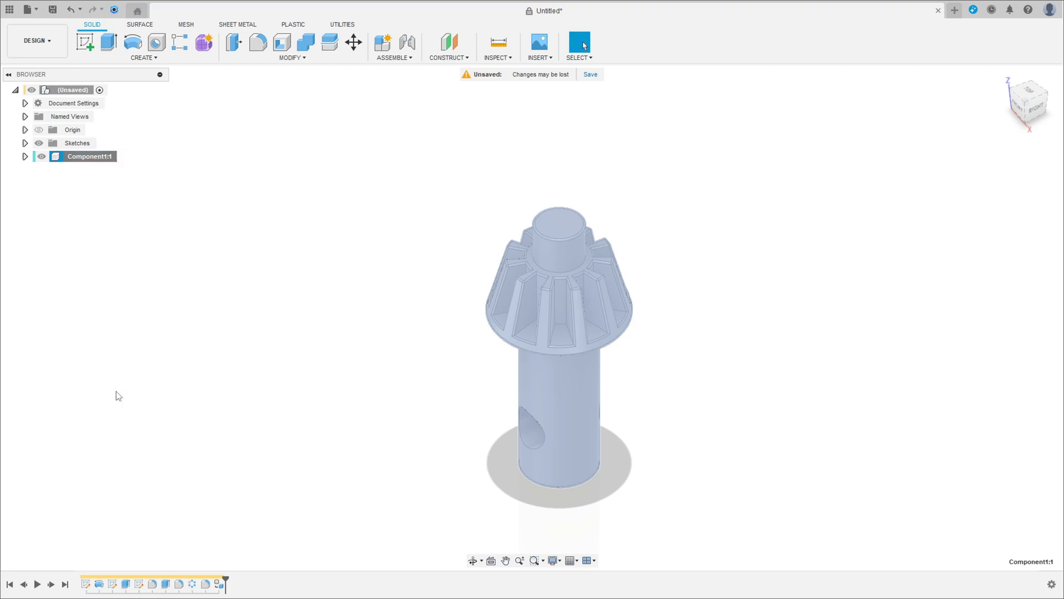
type("Pilot")
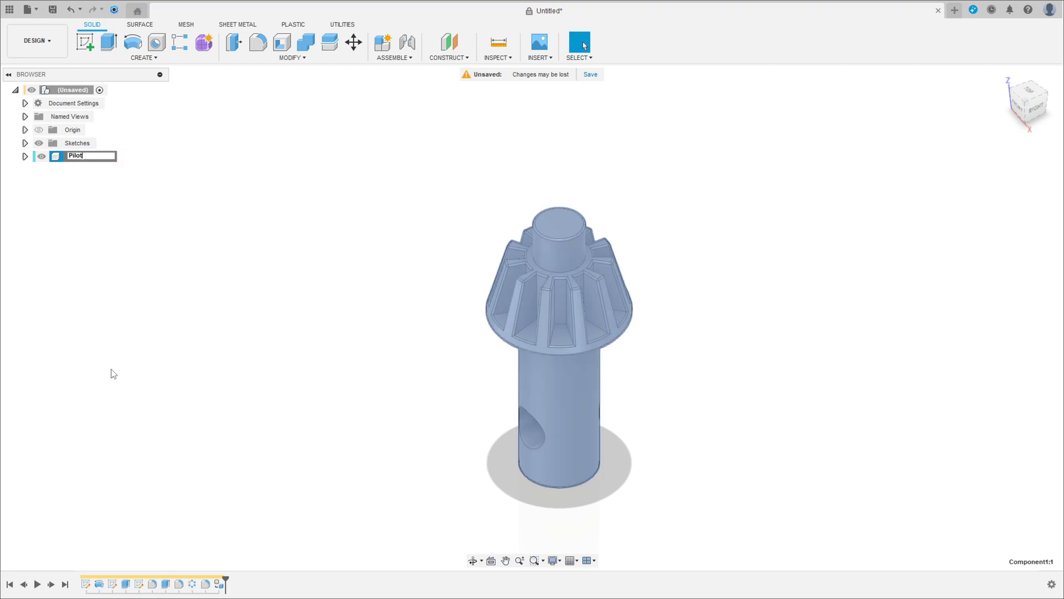
key("Return")
left_click(324, 261)
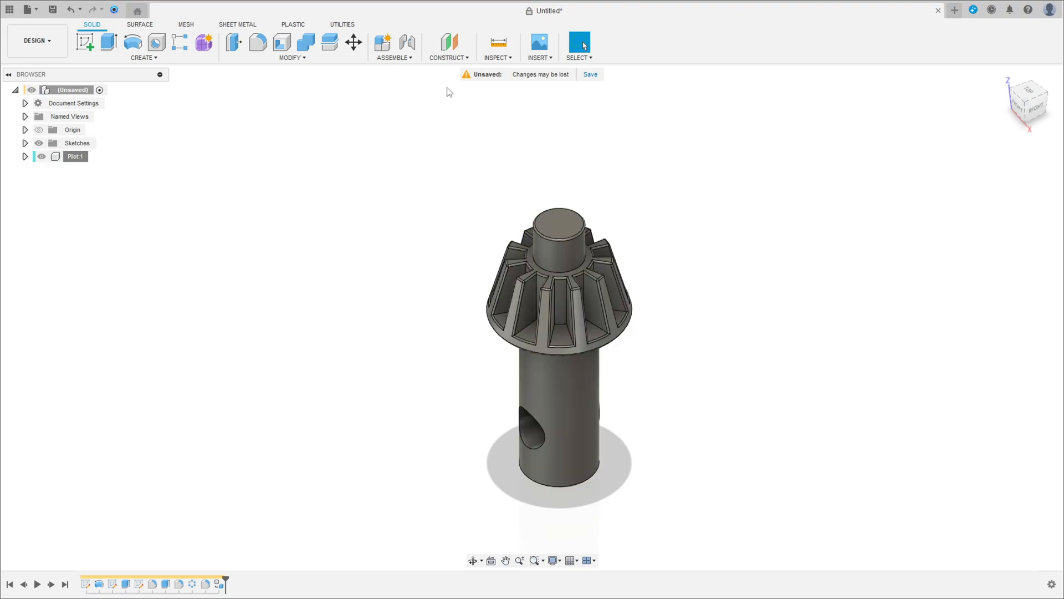
Create and activate a new standard internal component named Drill Chop with the top-level assembly as its parent
left_click(393, 57)
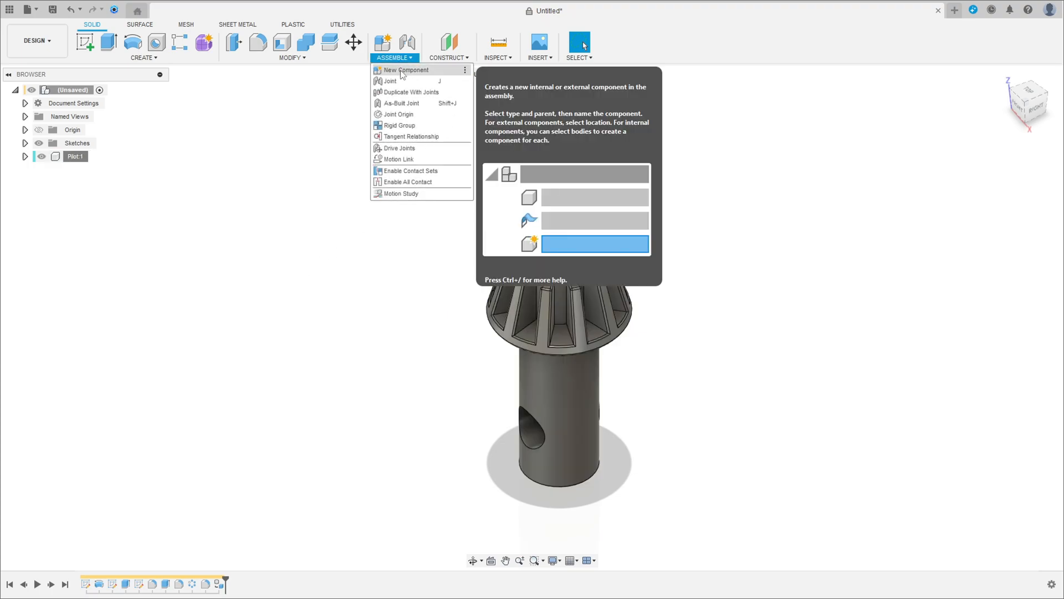
left_click(403, 71)
double_click(917, 206)
type("Drill Chop")
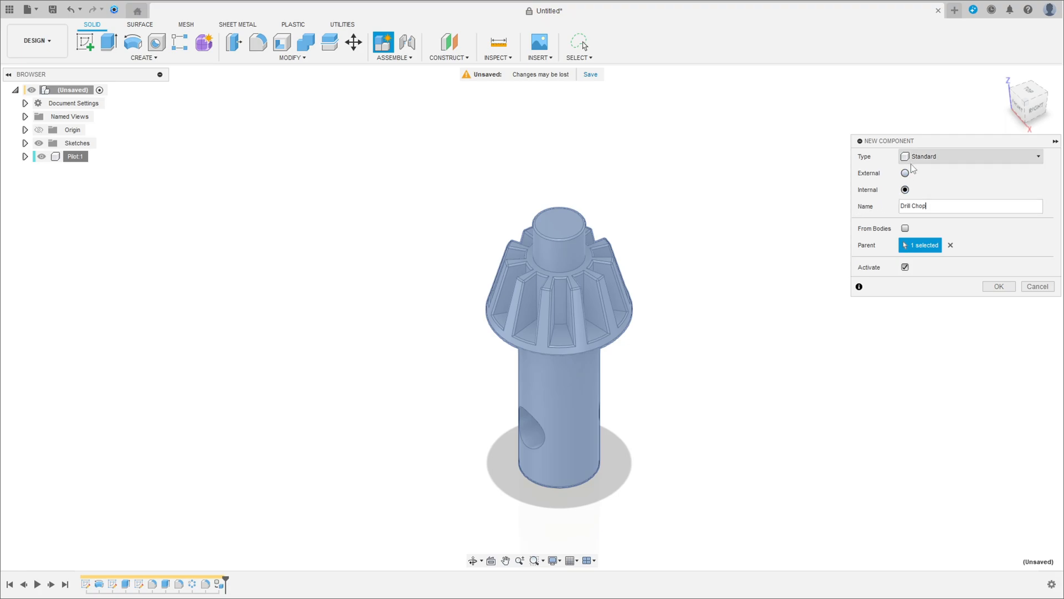
left_click(951, 246)
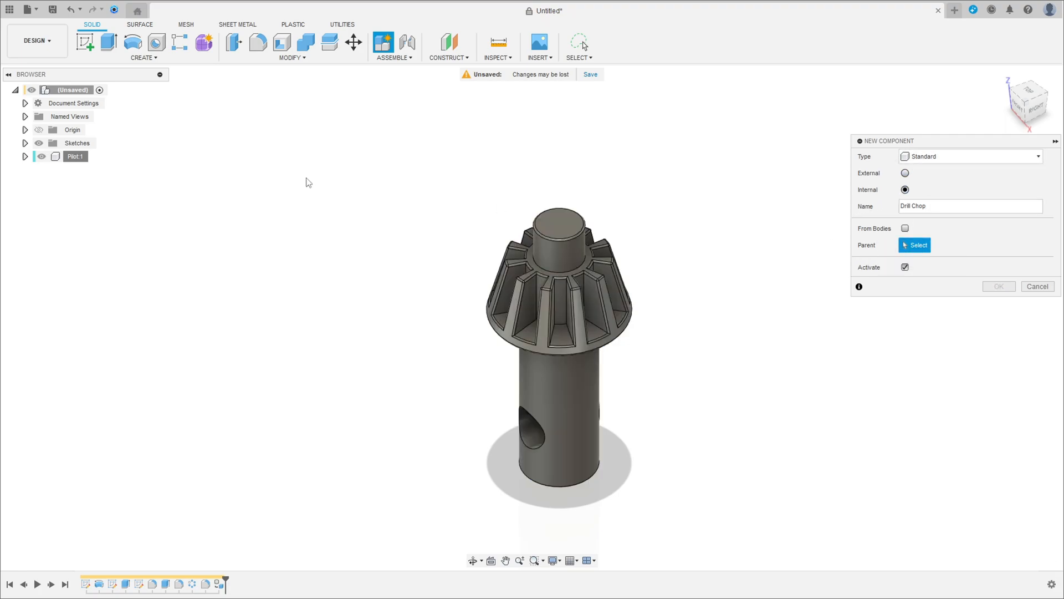
left_click(61, 93)
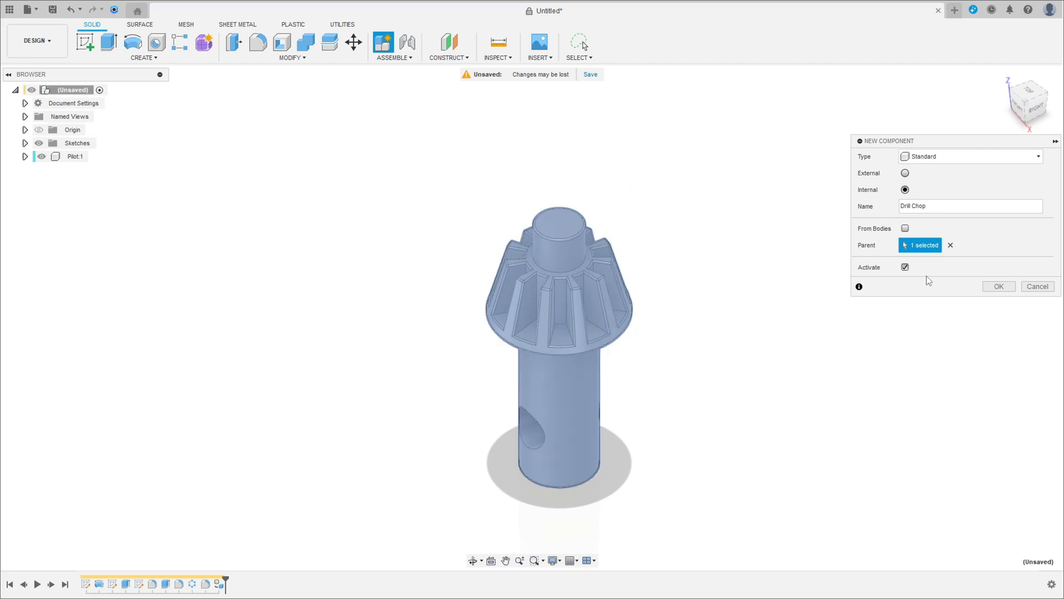
left_click(999, 287)
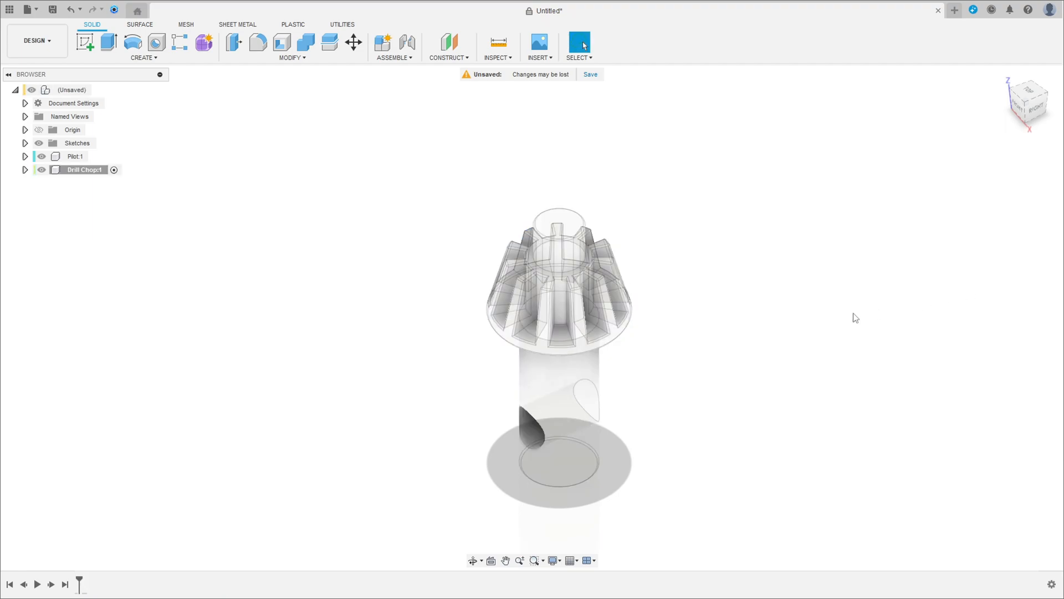
Hide the Pilot component and start a sketch on the XZ origin plane of the Drill Chop component
scroll(693, 347, "down", 3)
middle_click_drag(690, 345, 704, 323)
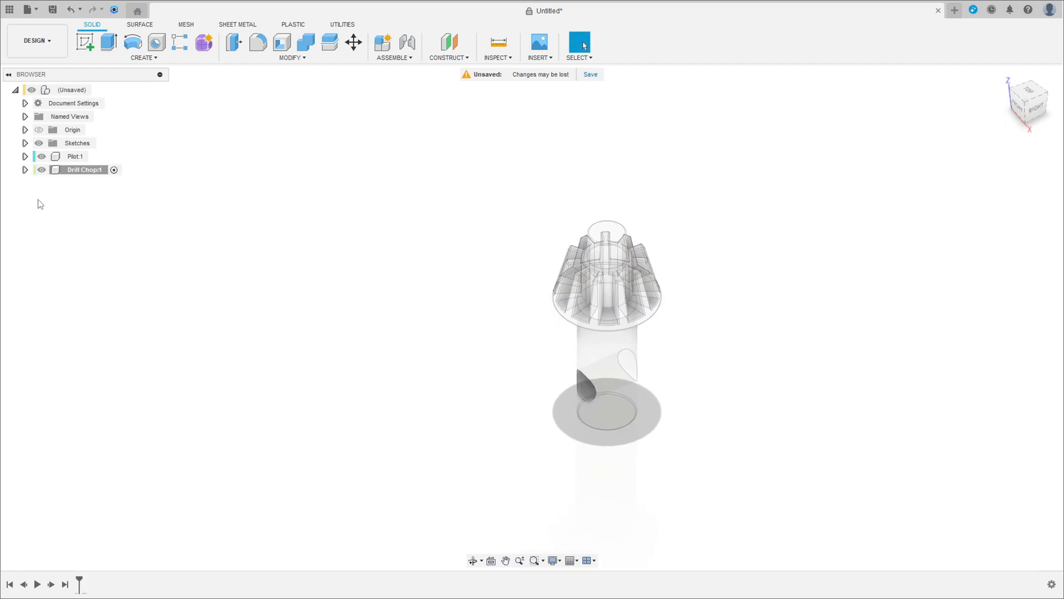
left_click(25, 170)
left_click(34, 183)
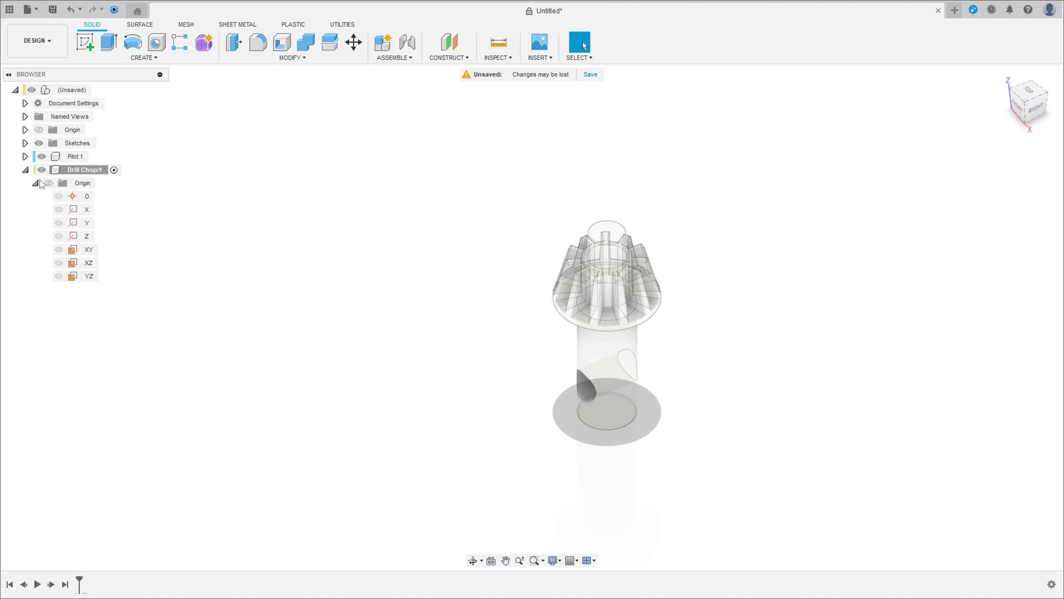
left_click(41, 157)
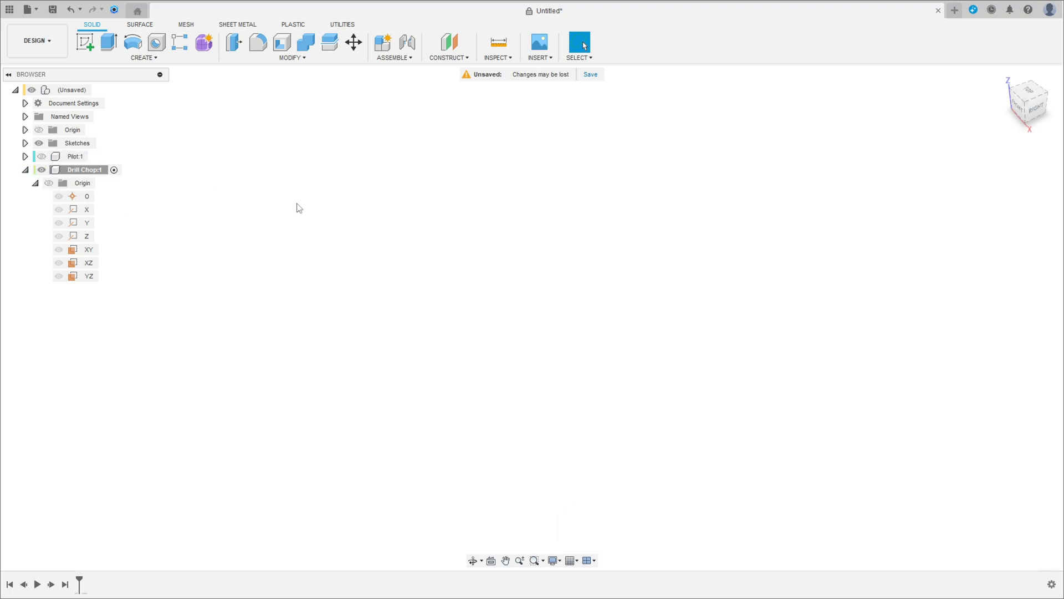
left_click(85, 42)
left_click(629, 408)
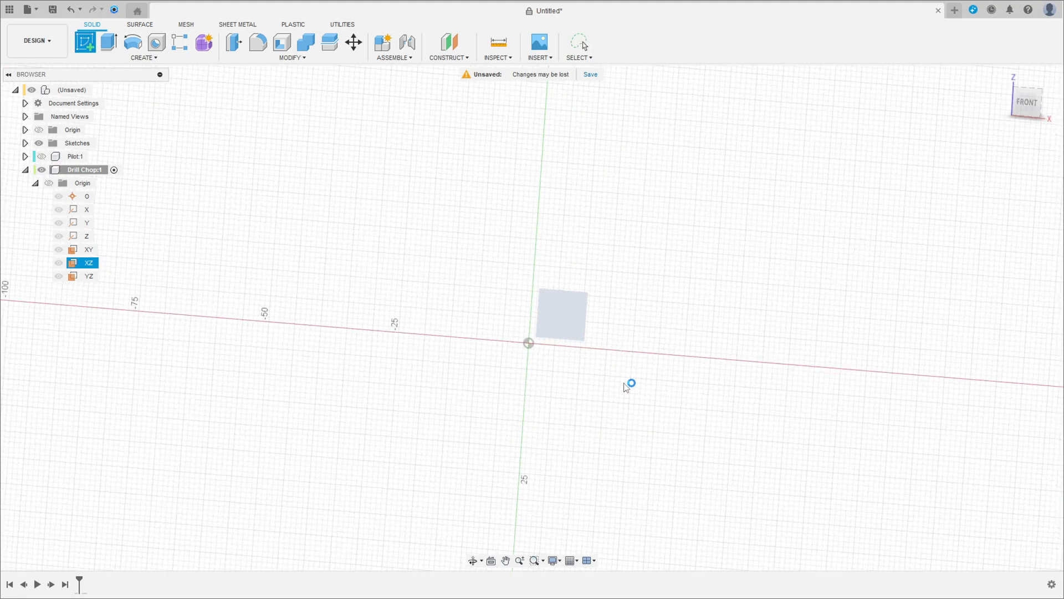
Draw a 7 mm diameter circle centred on the origin and finish the sketch
key("c")
left_click(532, 318)
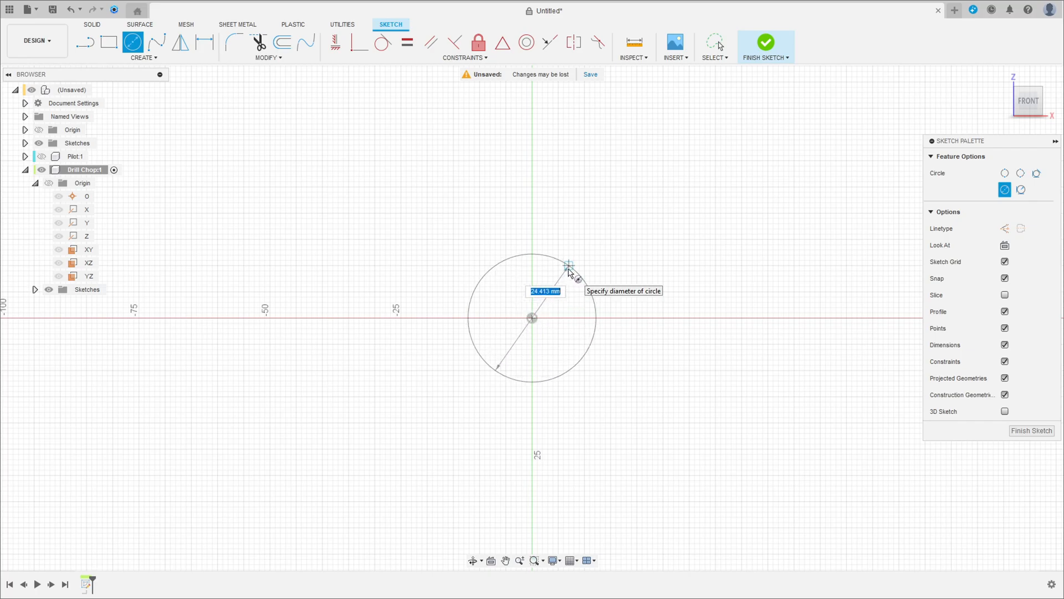
type("7")
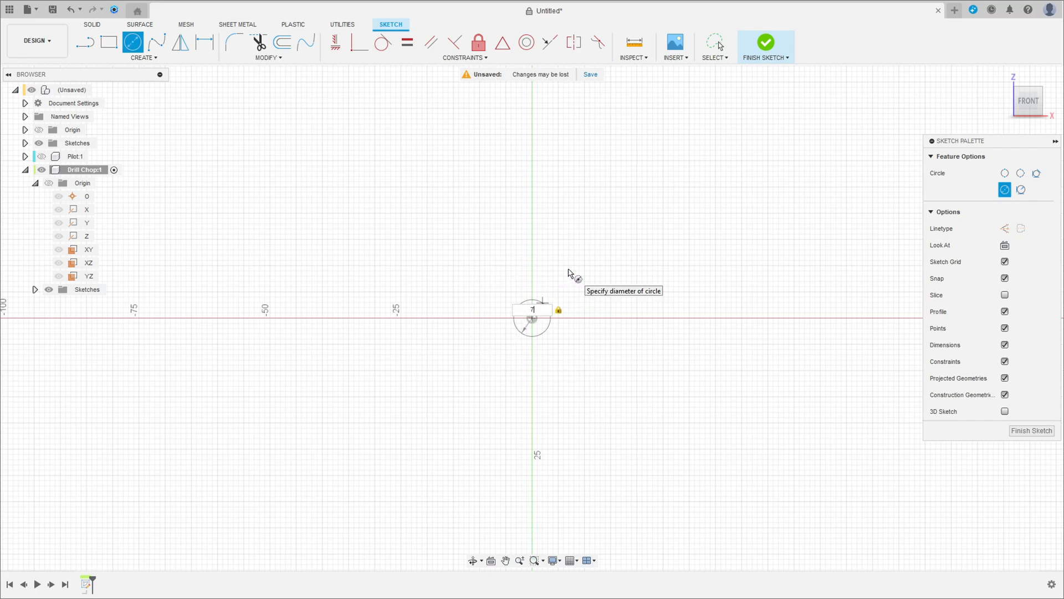
key("Return")
middle_click_drag(570, 269, 475, 270, "shift")
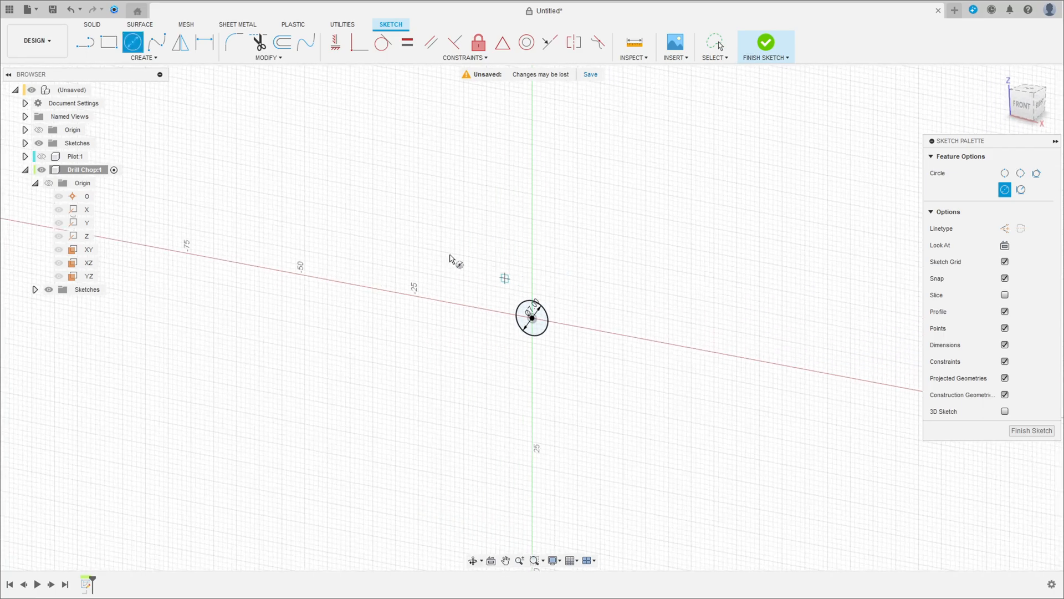
left_click(765, 43)
left_click(79, 45)
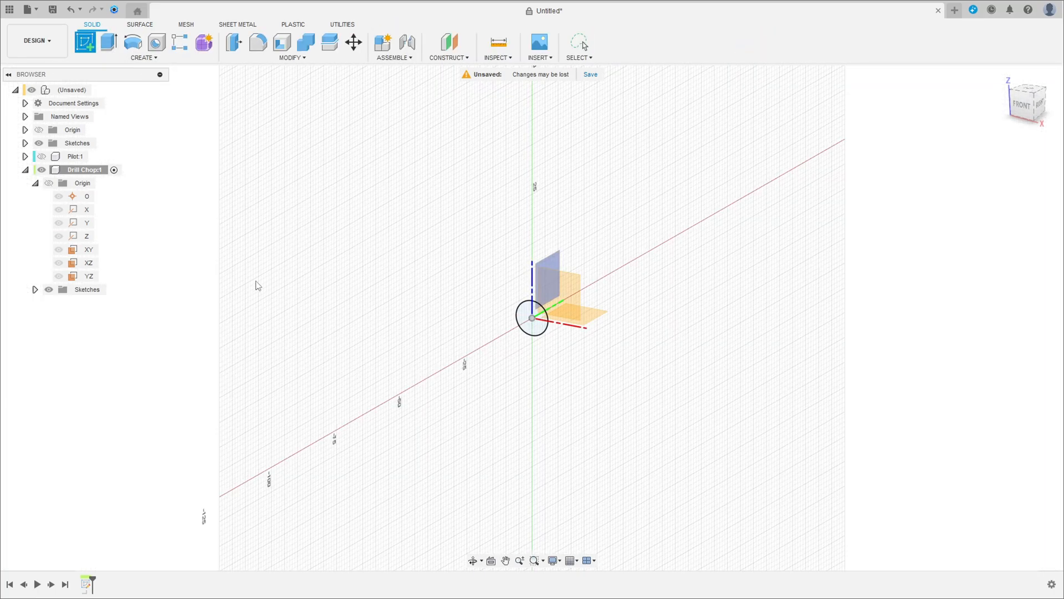
left_click(541, 319)
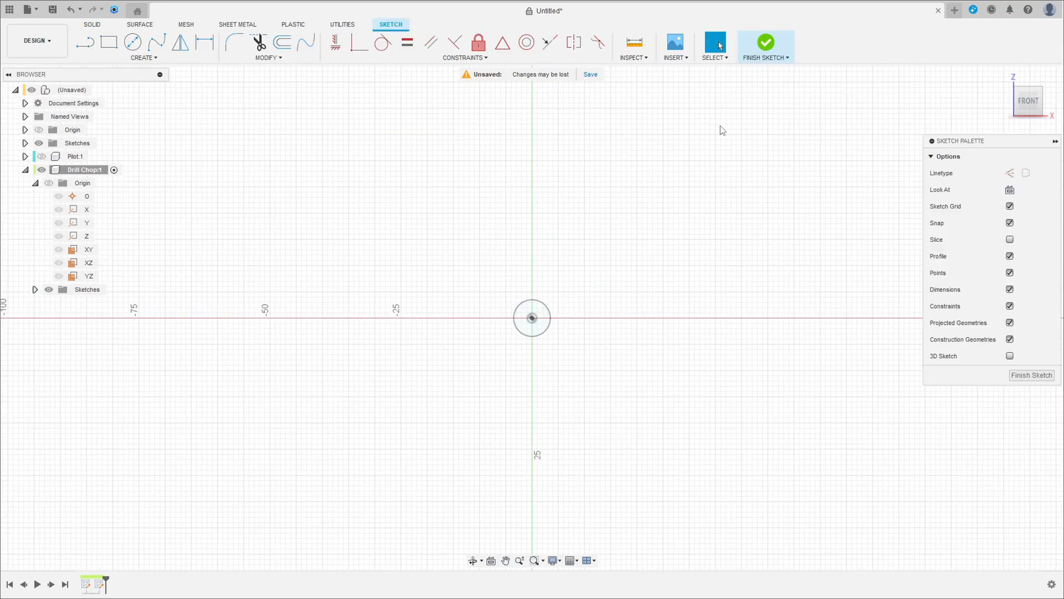
left_click(766, 44)
Extrude the 7 mm circle 67.5 mm to one side as a new body
left_click(109, 42)
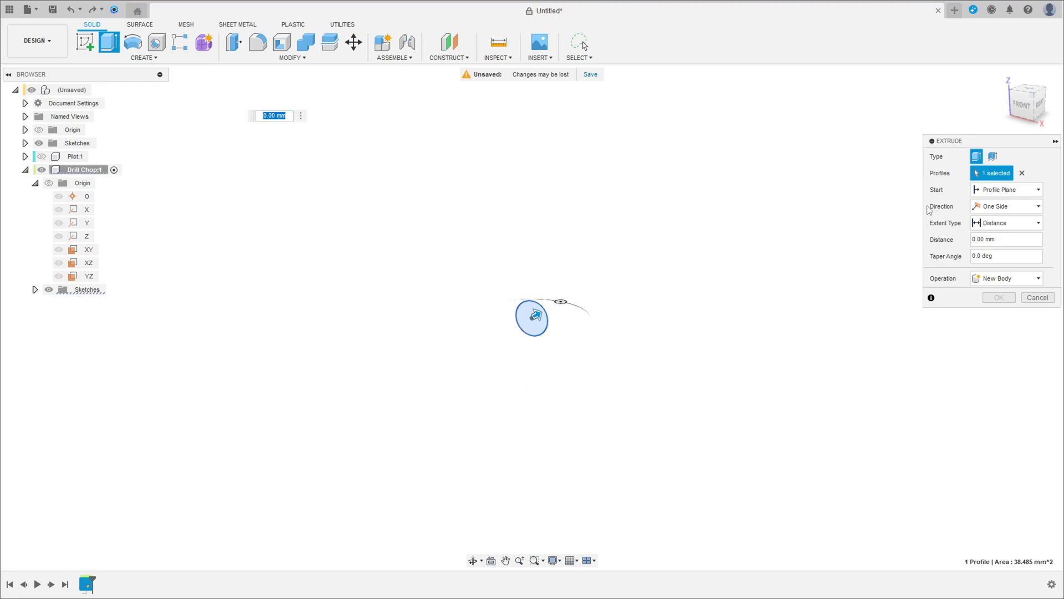
left_click(996, 240)
left_click_drag(996, 239, 947, 245)
type("67,5")
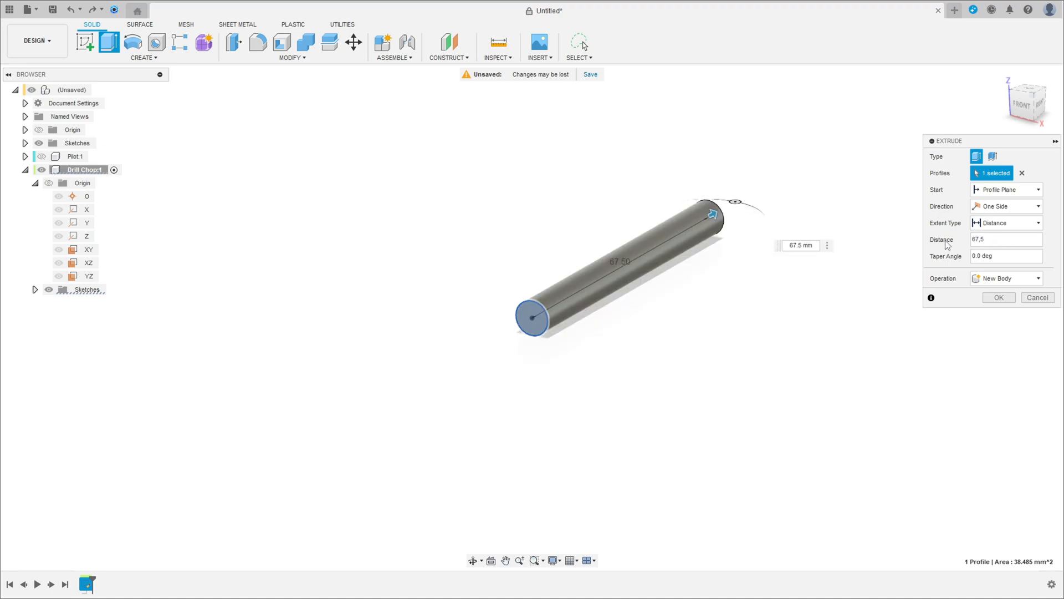
key("Return")
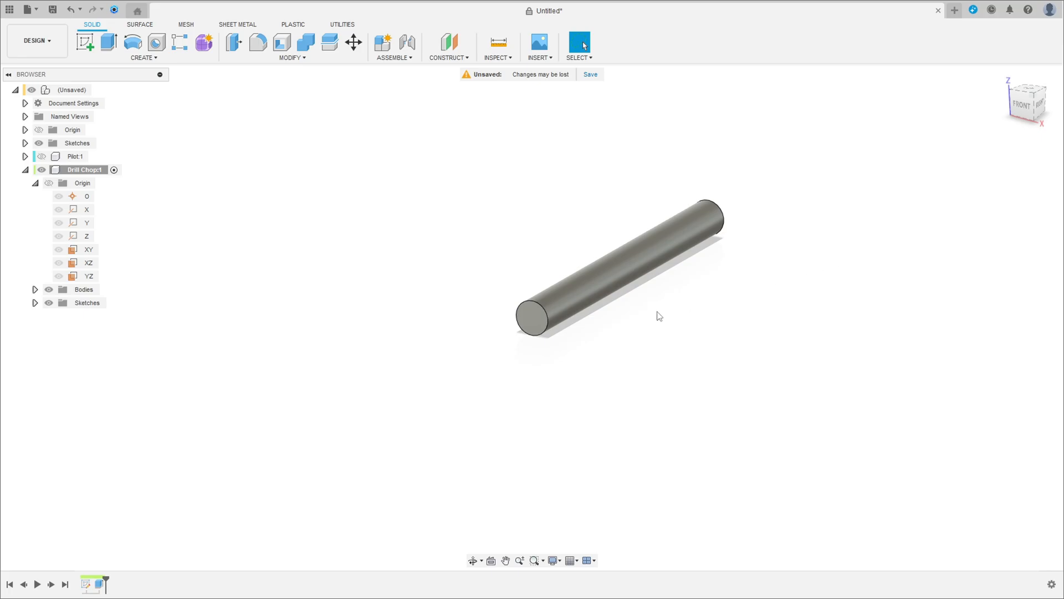
Start a sketch on the rod's front end face and draw a centre rectangle on the origin with a diagonal of about 5.9 mm
left_click(85, 41)
left_click(524, 315)
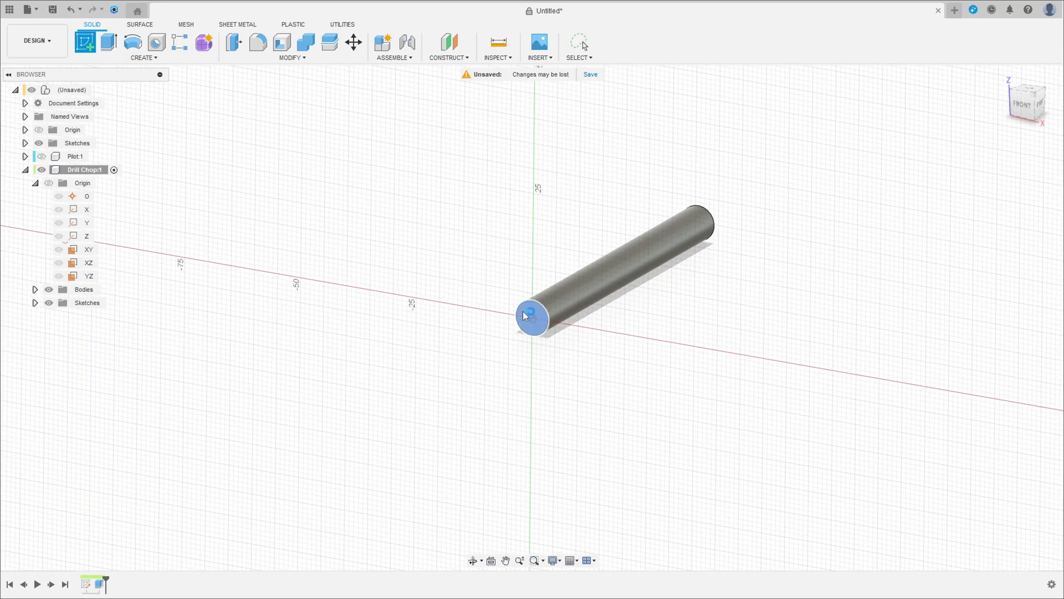
left_click(108, 42)
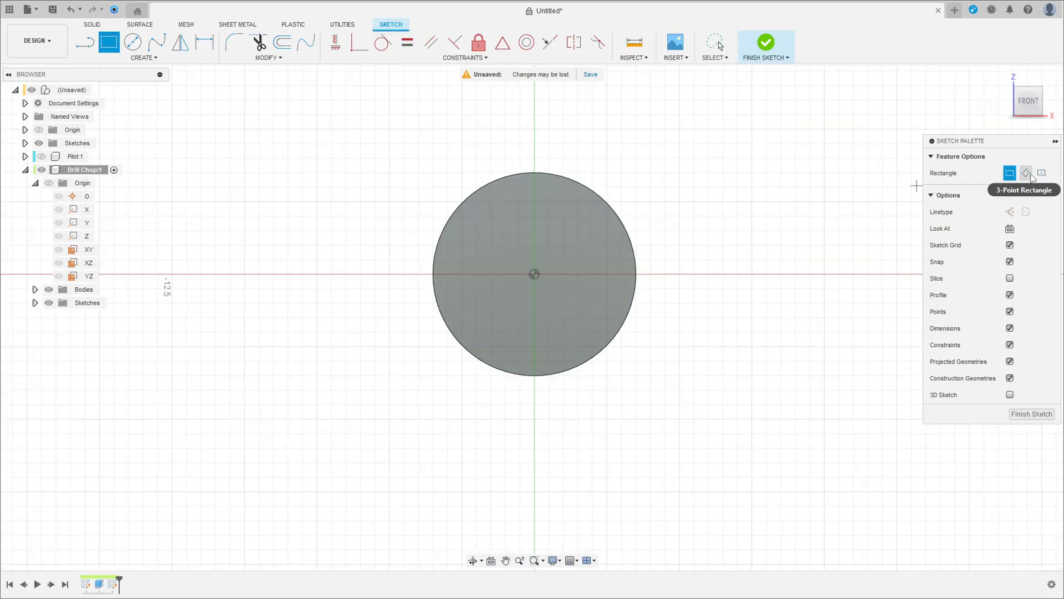
left_click(1041, 173)
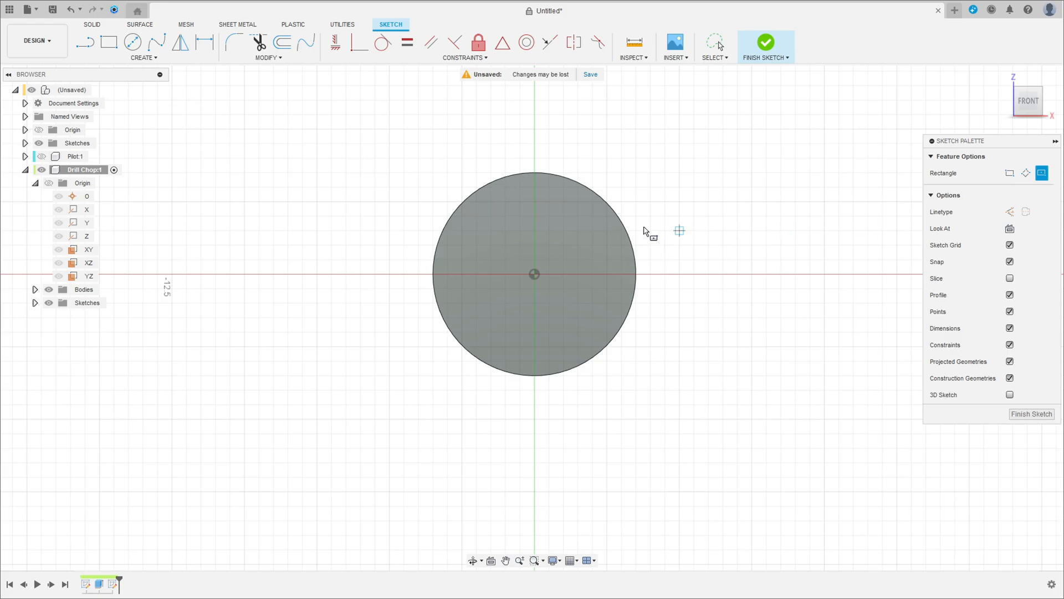
scroll(663, 231, "up", 1)
left_click(524, 278)
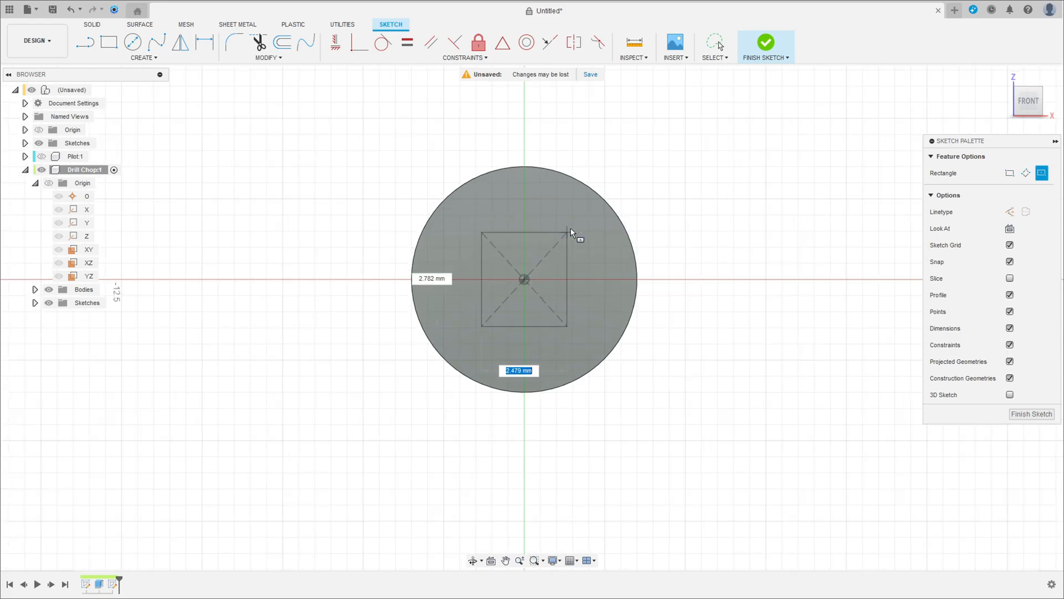
left_click(595, 218)
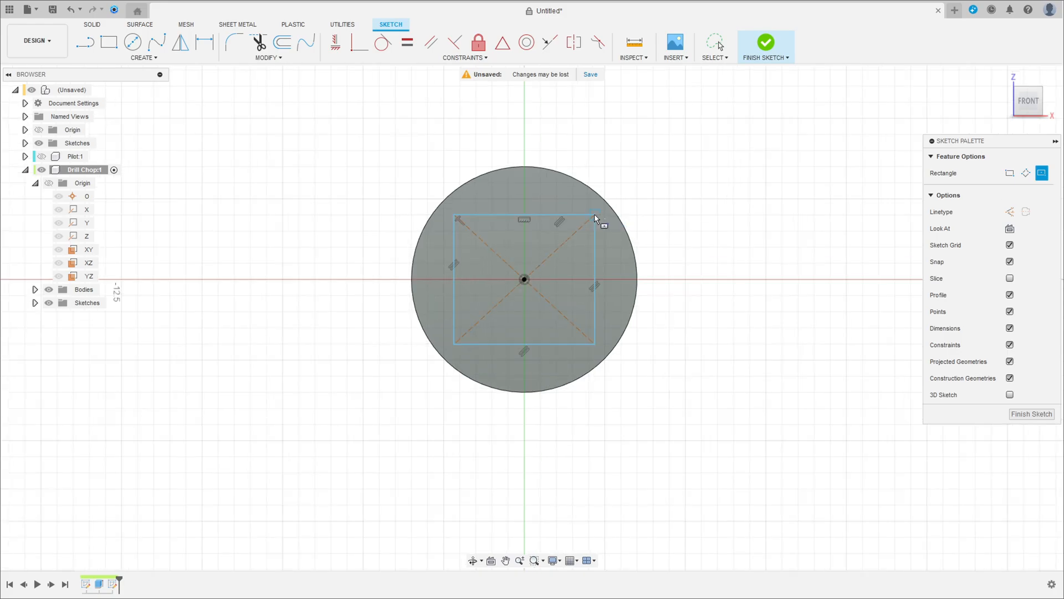
Dimension the rectangle's diagonal construction line to 6.5 mm
left_click(204, 41)
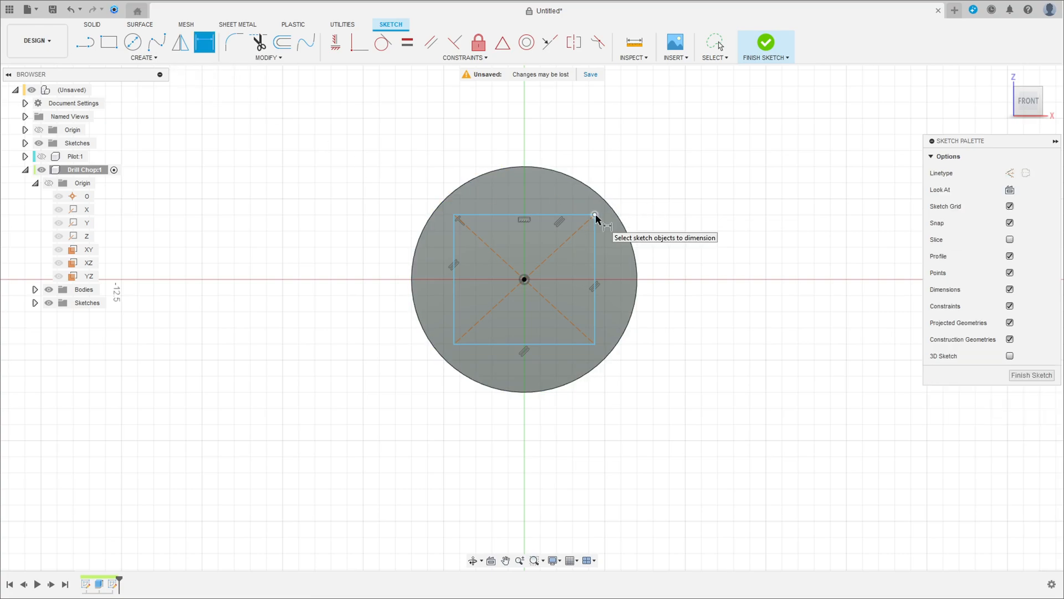
left_click(582, 229)
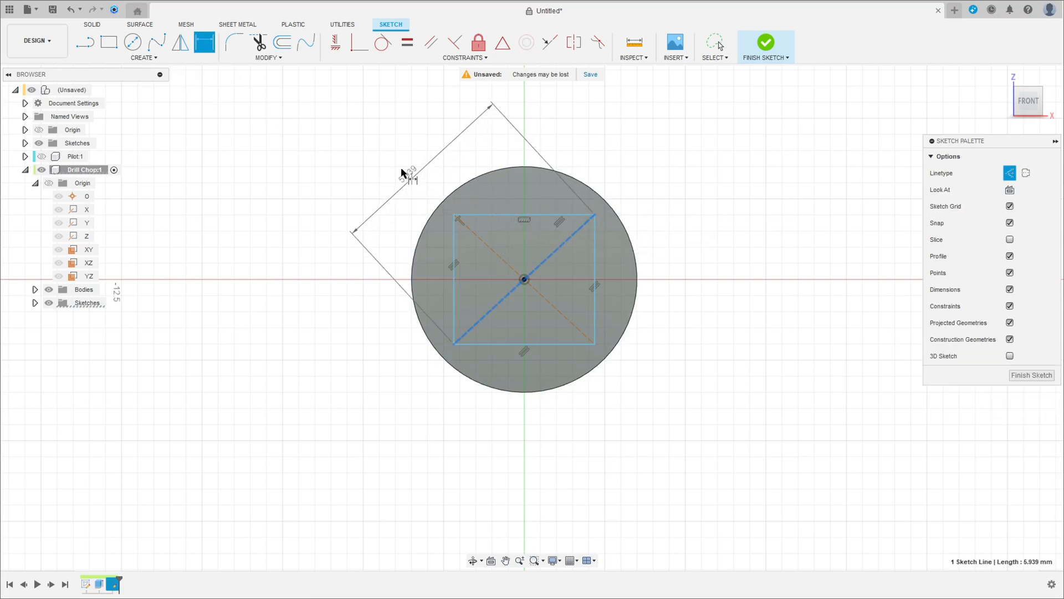
left_click(402, 165)
type("6,5")
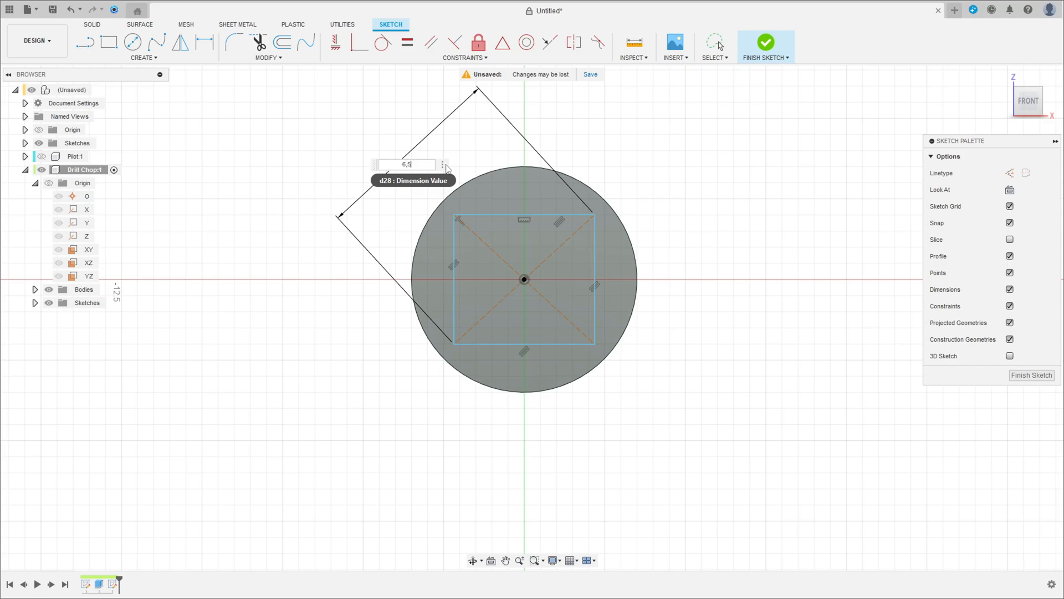
key("Return")
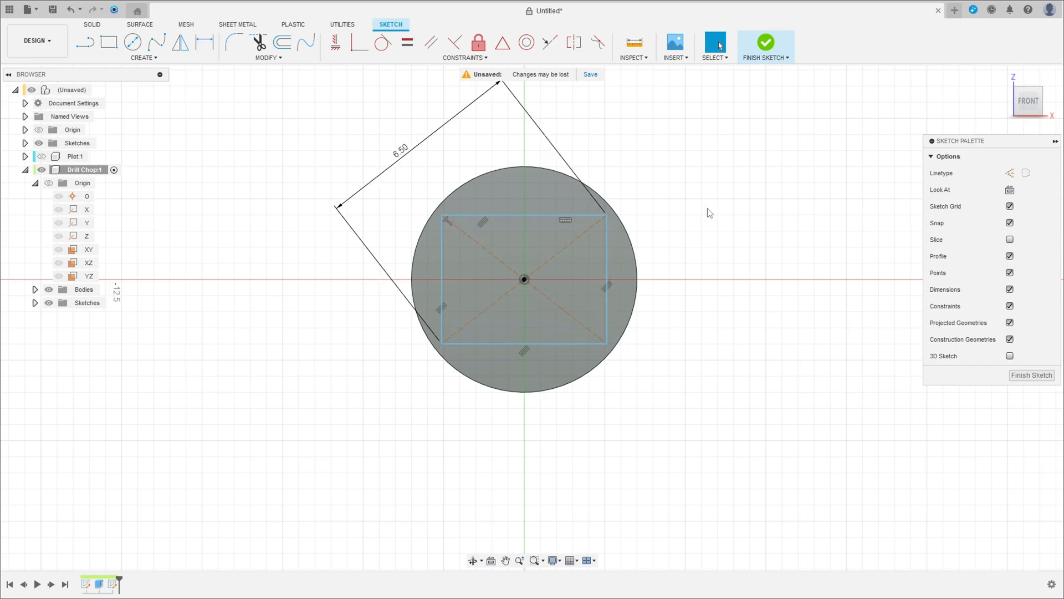
Apply an Equal constraint to two adjacent sides of the rectangle to make it square
left_click(407, 45)
left_click(509, 215)
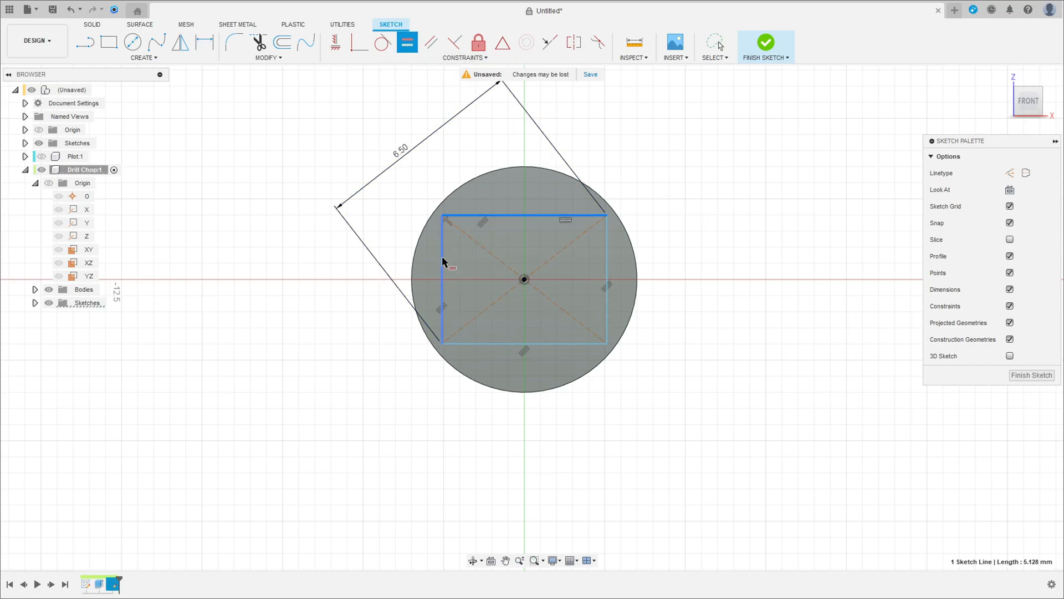
left_click(444, 262)
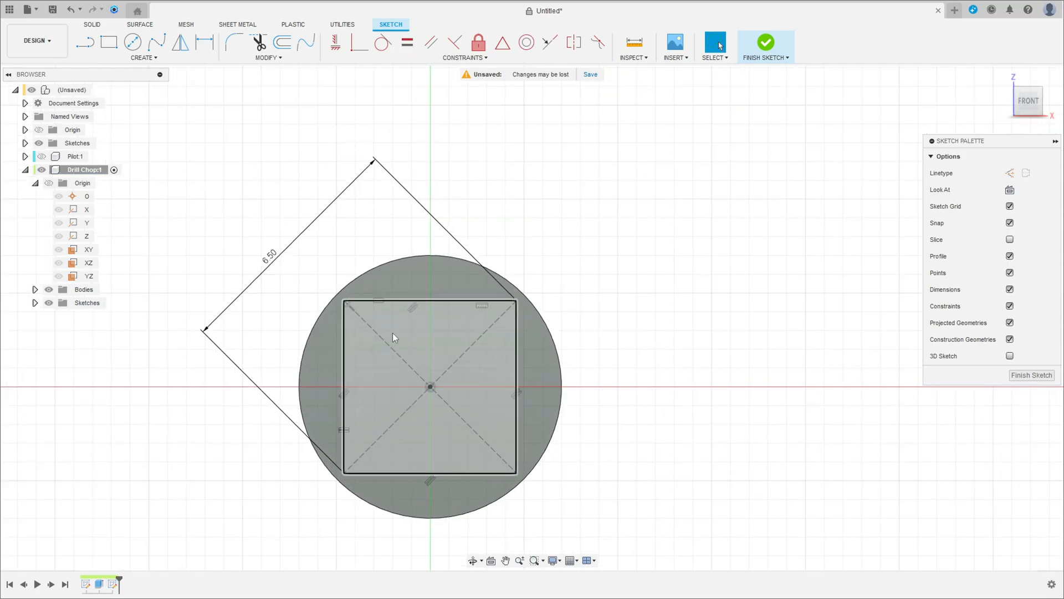
Draw a 7 mm circle from the origin matching the rod's outer edge, and finish the sketch
left_click(133, 42)
left_click(430, 386)
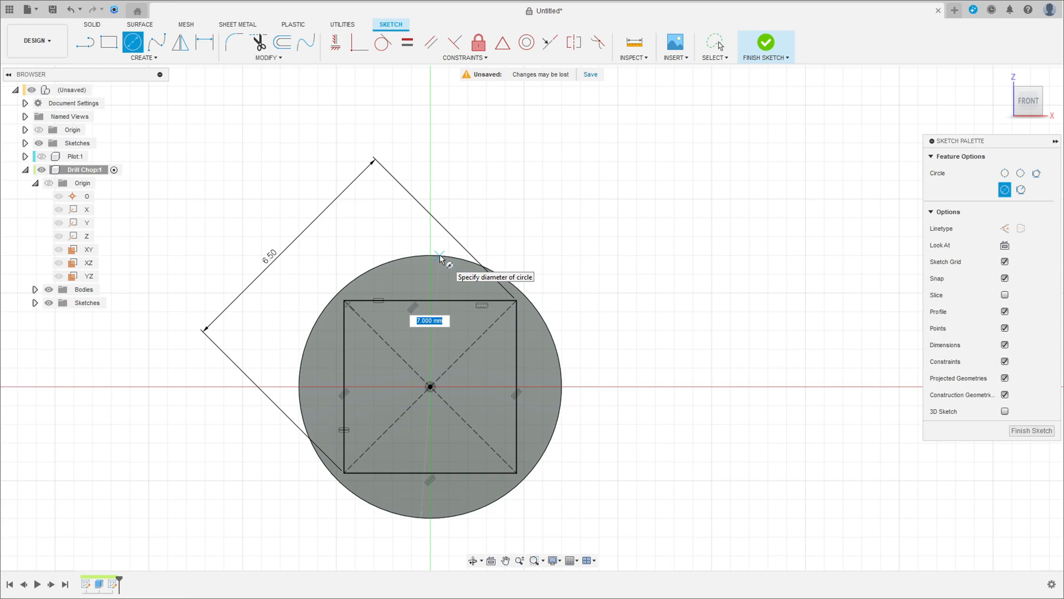
left_click(440, 254)
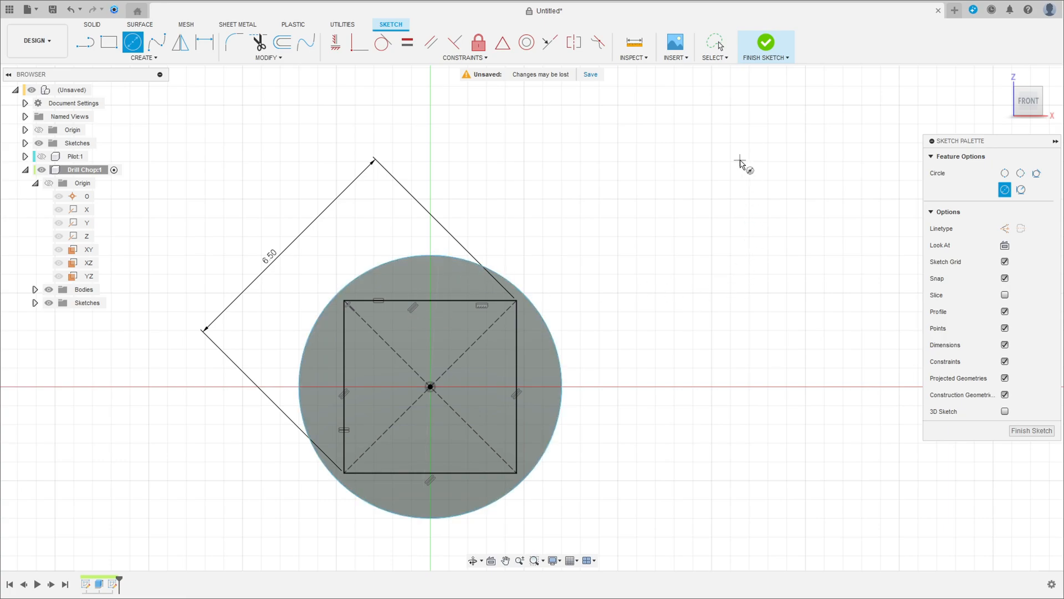
left_click(766, 43)
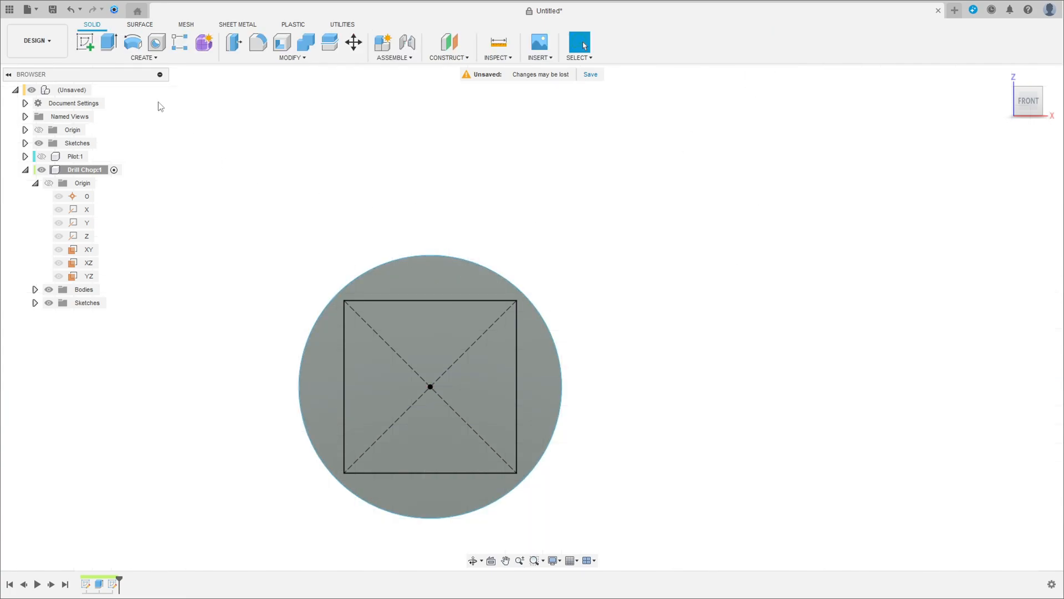
Set up an extrusion of the area between the square and the circle, starting at an offset of -55 mm from the profile plane
left_click(109, 41)
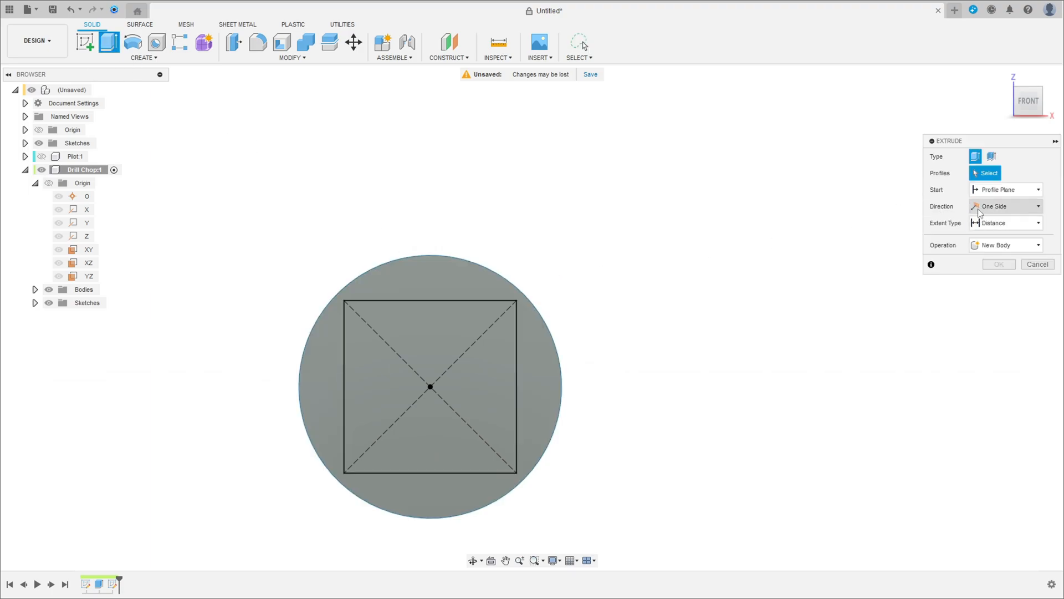
left_click(546, 362)
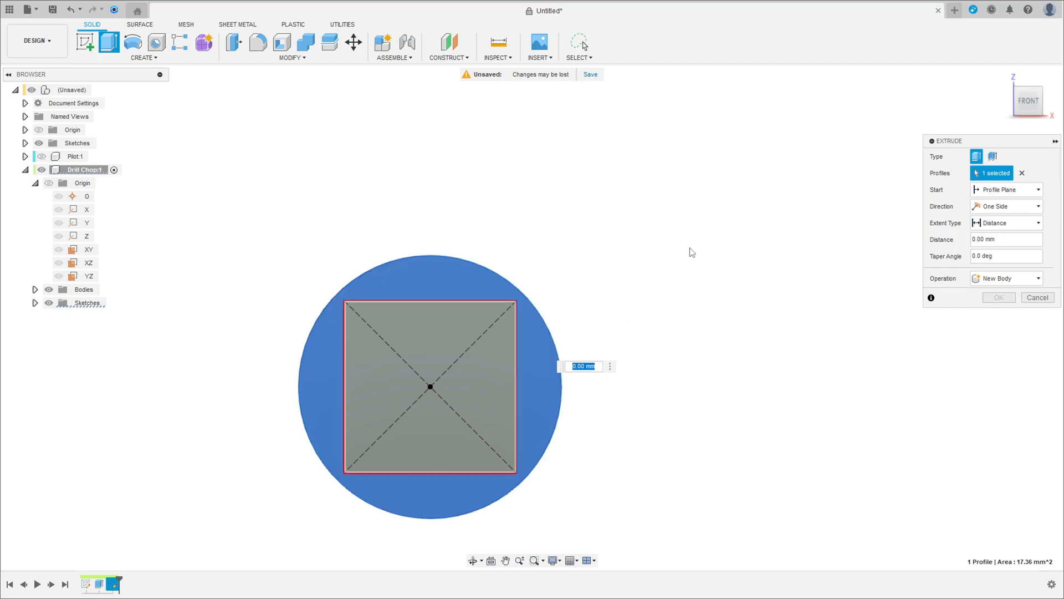
middle_click_drag(689, 247, 557, 194, "shift")
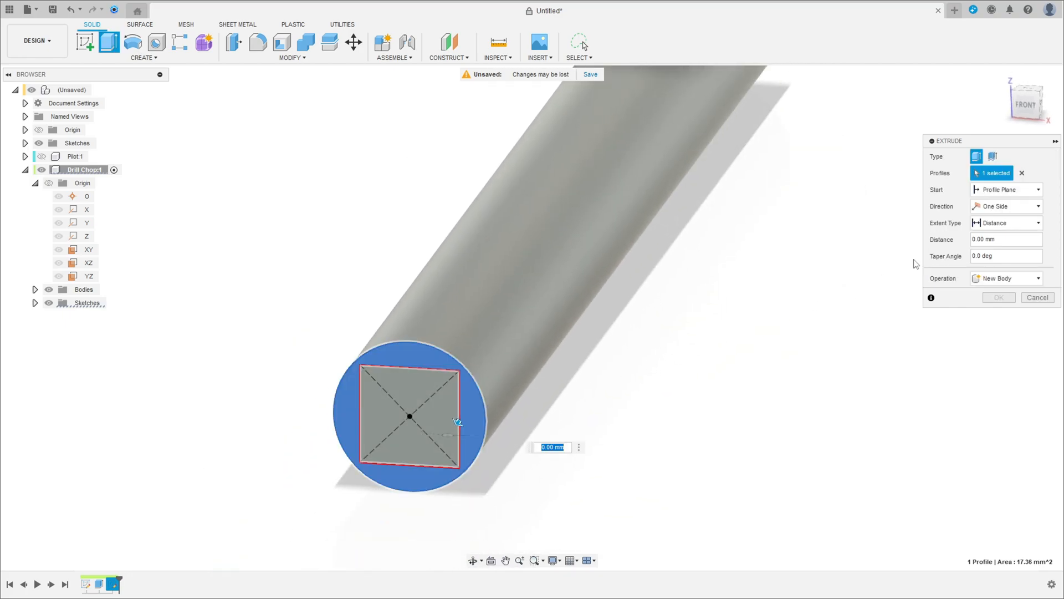
left_click(986, 190)
left_click(984, 214)
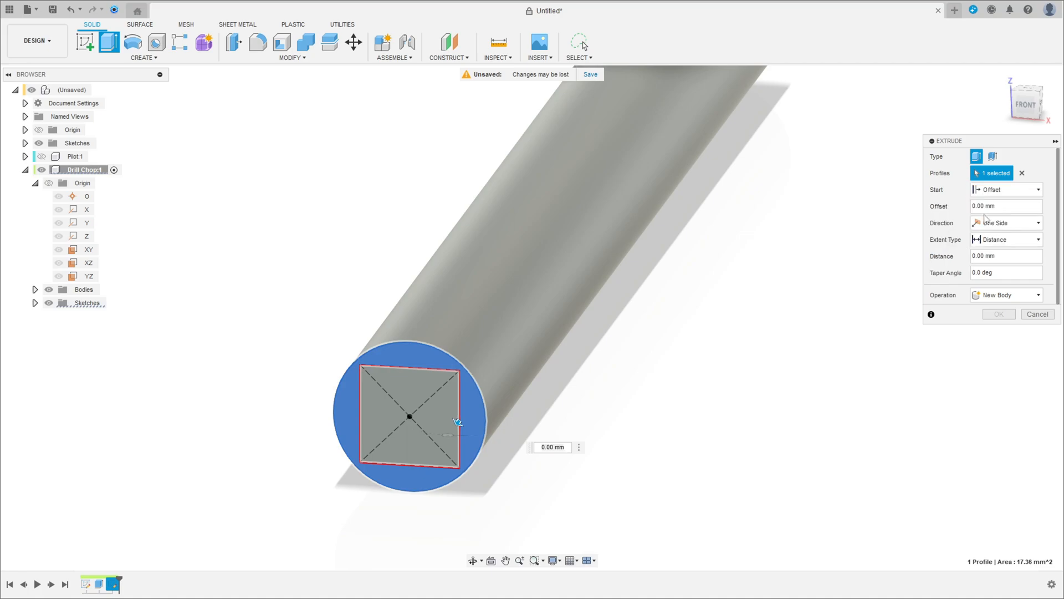
left_click_drag(985, 206, 959, 208)
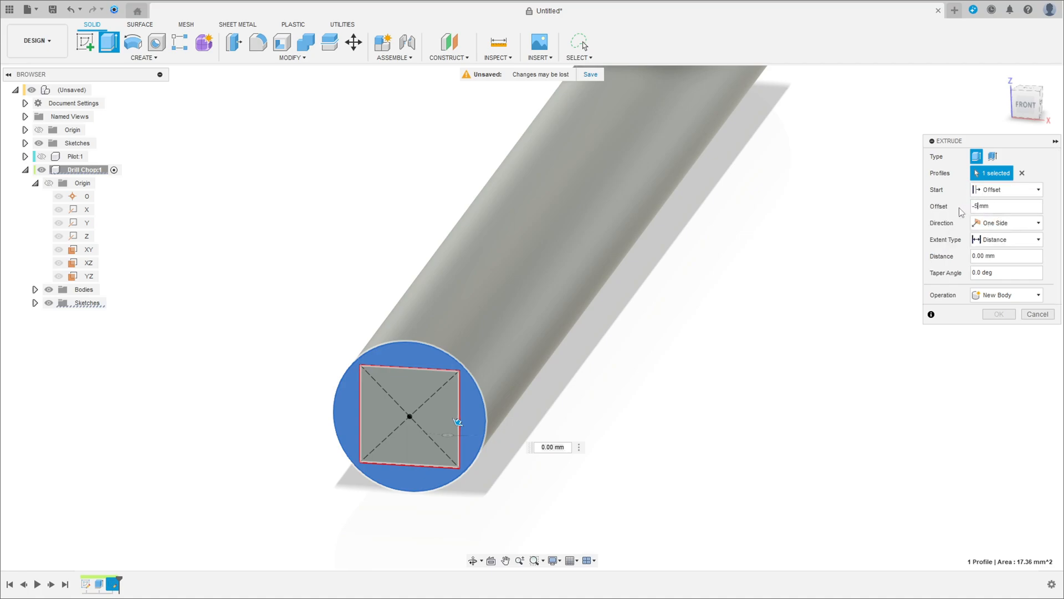
type("-55")
key("Return")
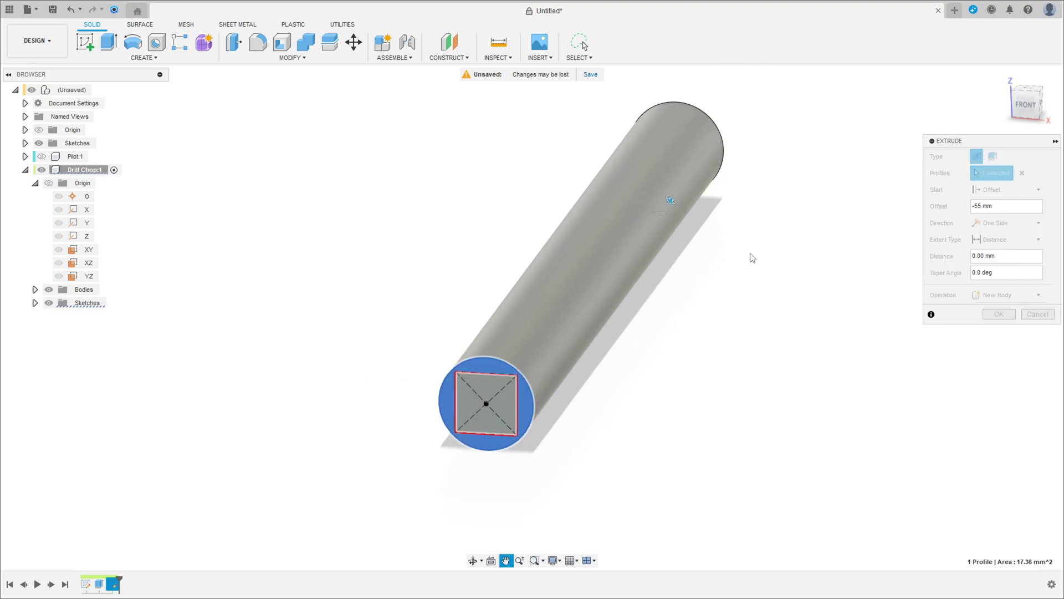
Make the extrusion a symmetric cut with a whole length of 11.5 mm, forming the square section on the rod
left_click(1003, 230)
left_click(1000, 258)
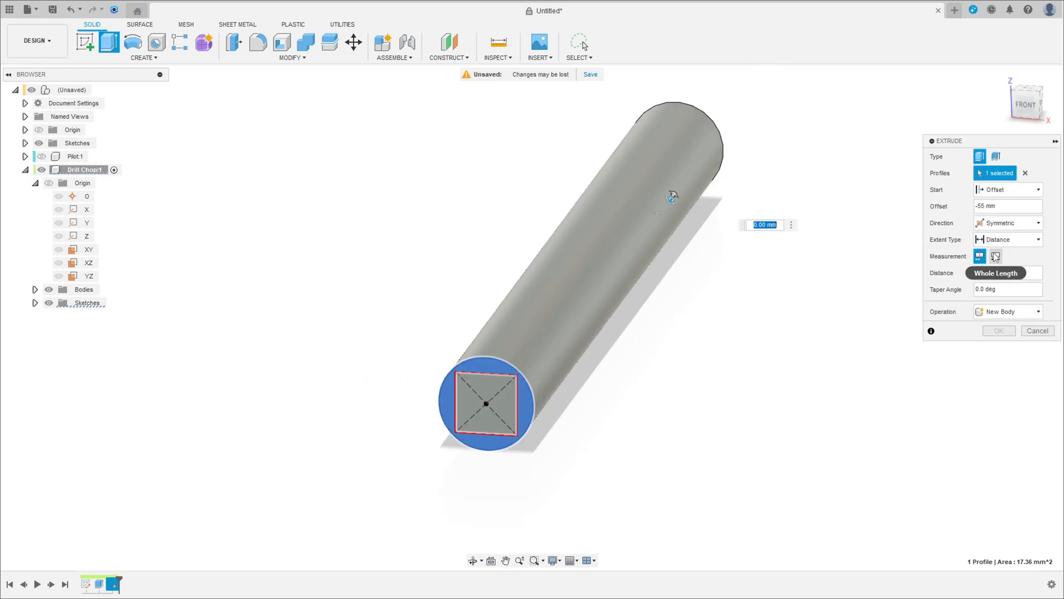
left_click(995, 256)
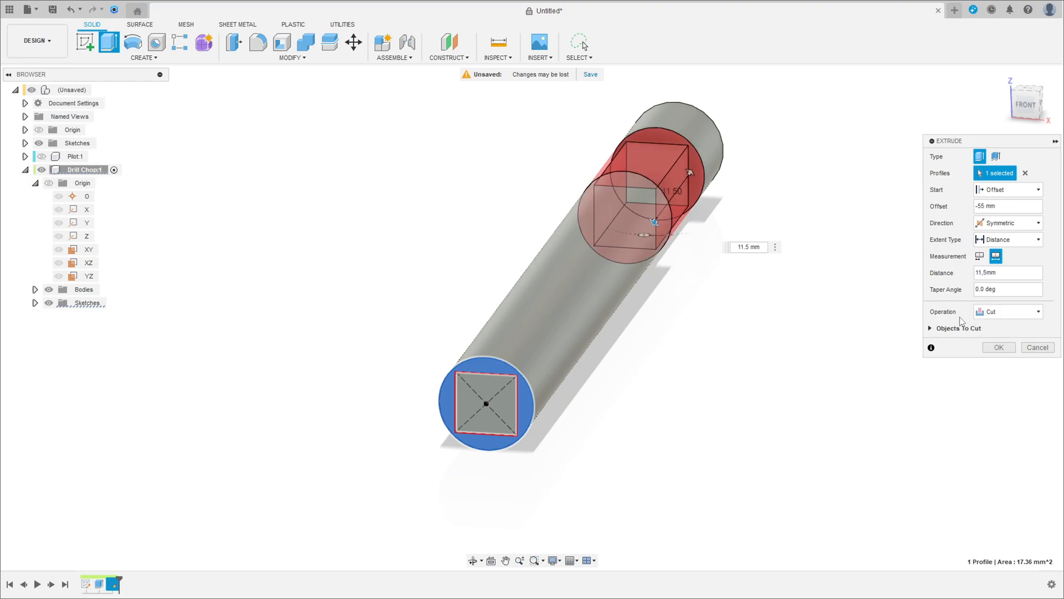
left_click(998, 347)
middle_click_drag(804, 245, 645, 309, "shift")
key("Escape")
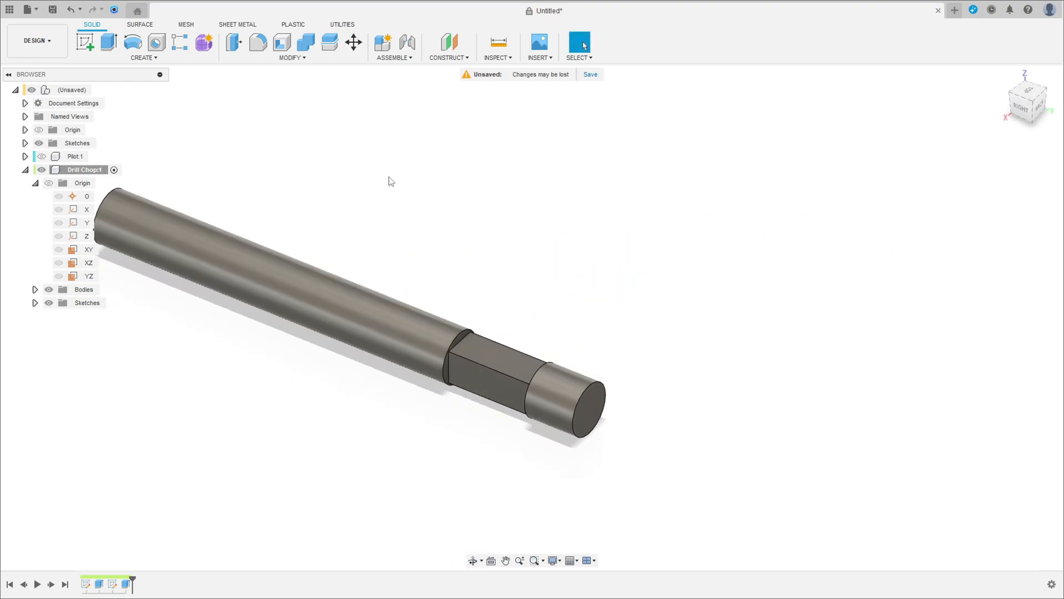
Start a sketch on the Drill Chop's XY plane and draw a construction line from the origin along the rod's axis past its far end
left_click(85, 42)
middle_click_drag(209, 176, 224, 191, "shift")
left_click(123, 253)
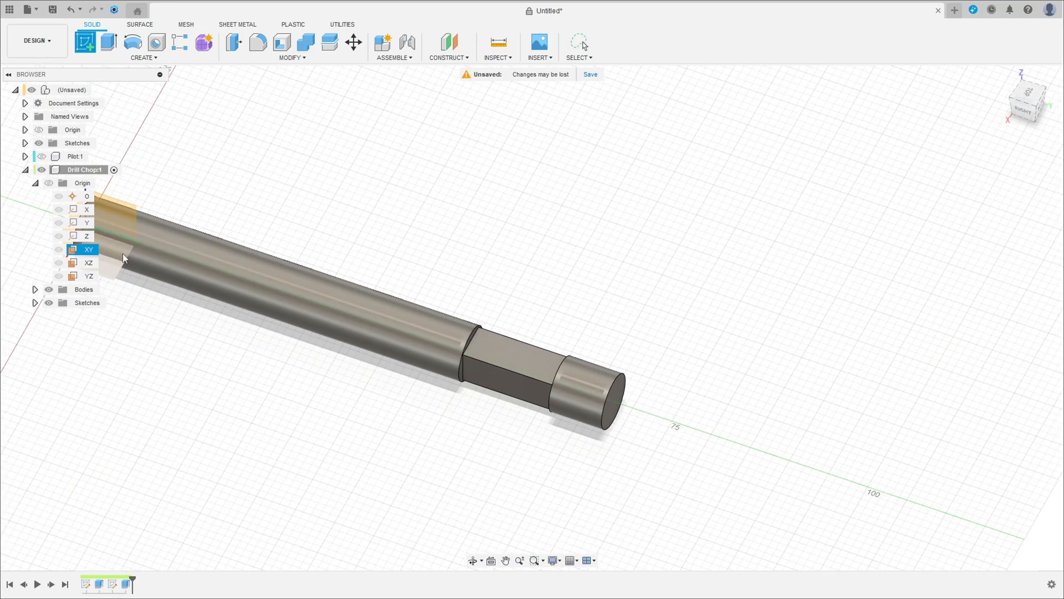
left_click(115, 253)
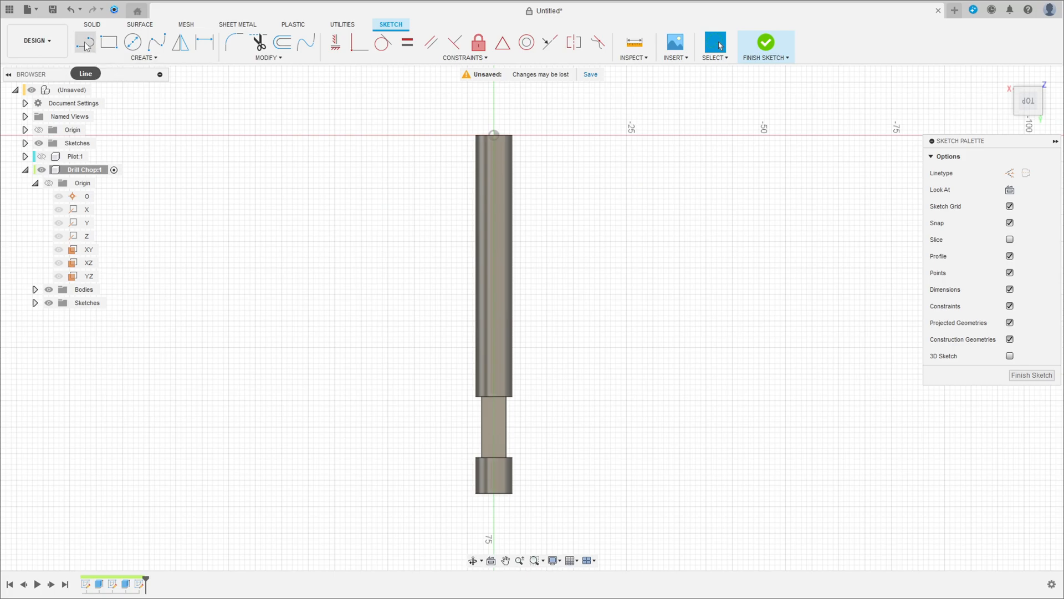
left_click(86, 45)
left_click(1009, 173)
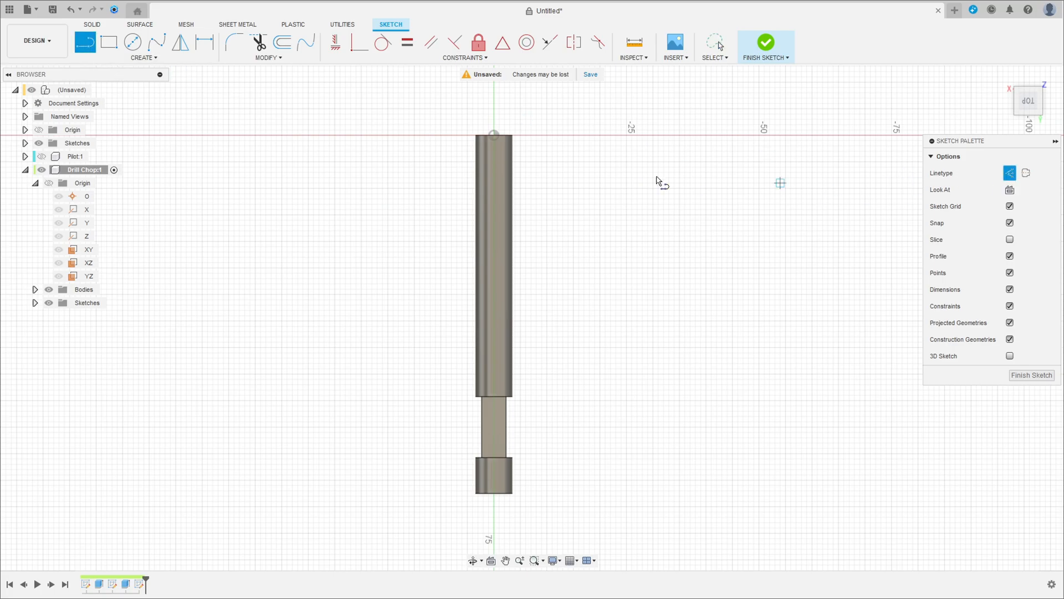
left_click(494, 135)
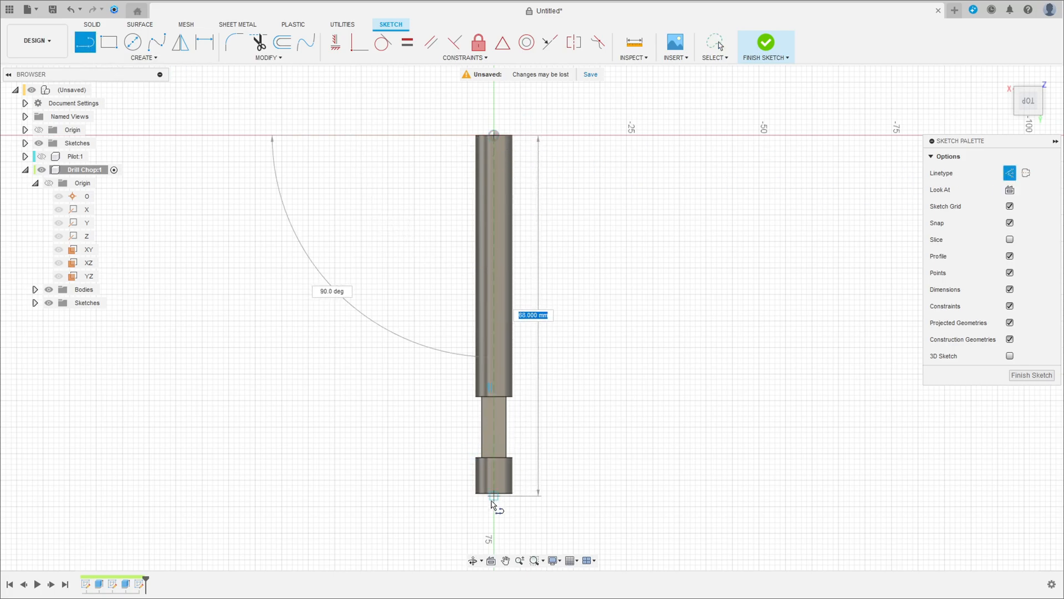
left_click(492, 534)
key("Escape")
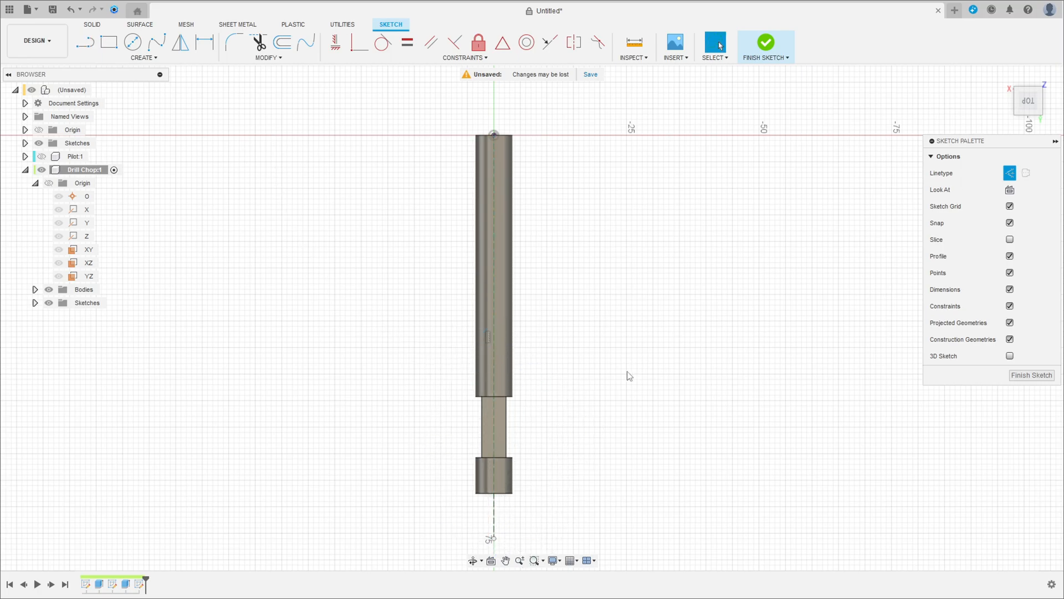
Draw a normal-line ellipse centred on the construction line at the rod's stepped end, about 20 mm long along the axis and 8.7 mm wide
middle_click_drag(499, 367, 537, 314)
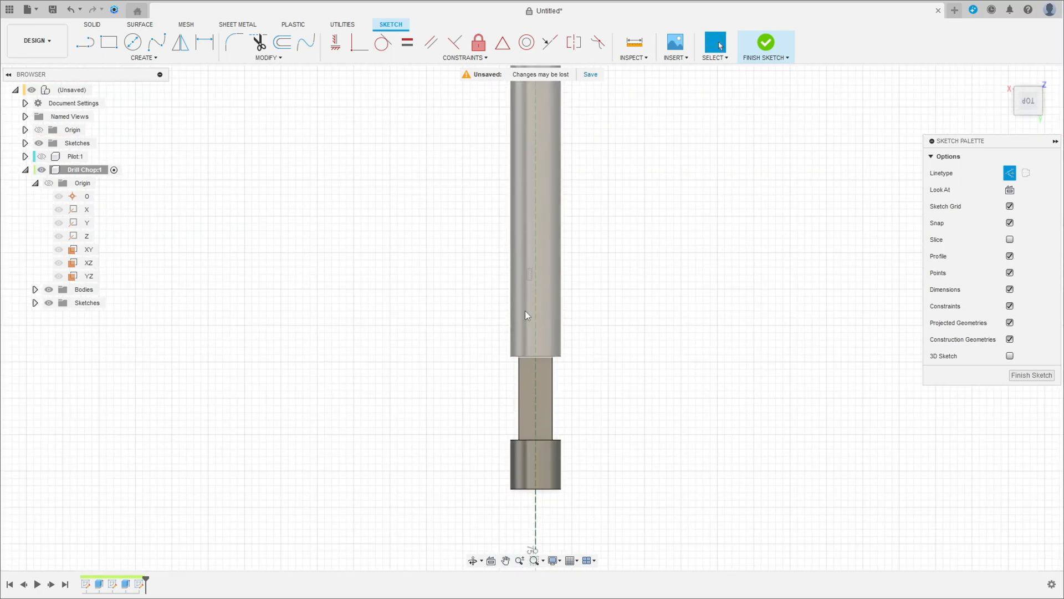
scroll(522, 309, "up", 2)
left_click(152, 58)
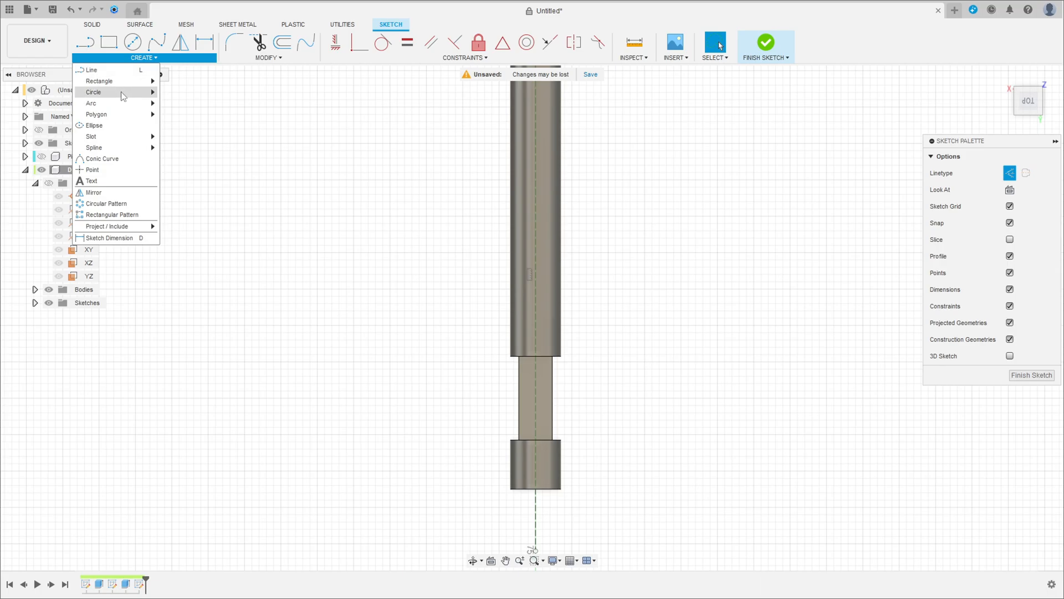
mouse_move(124, 139)
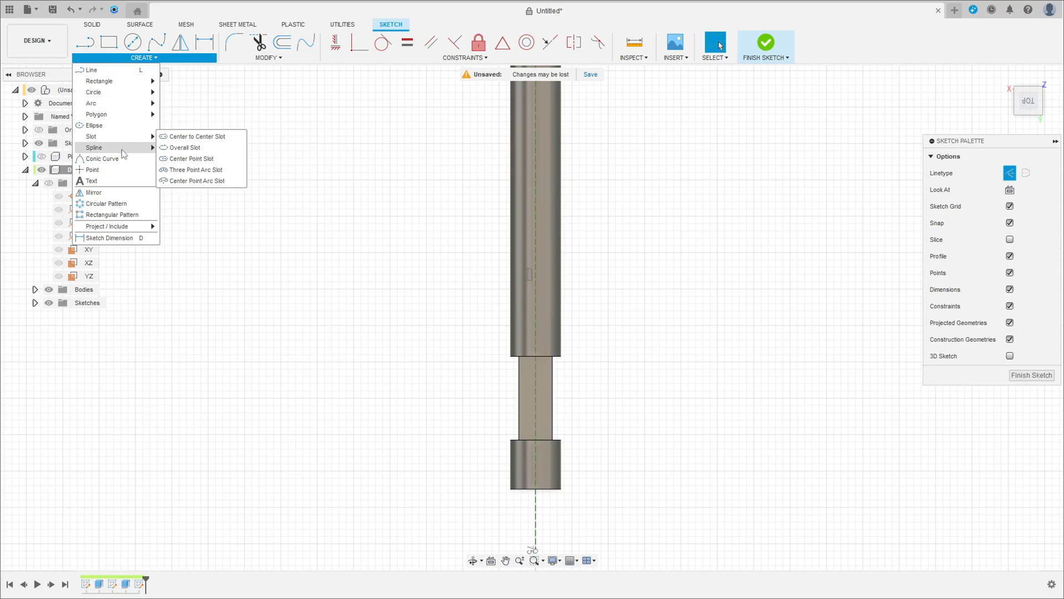
mouse_move(124, 117)
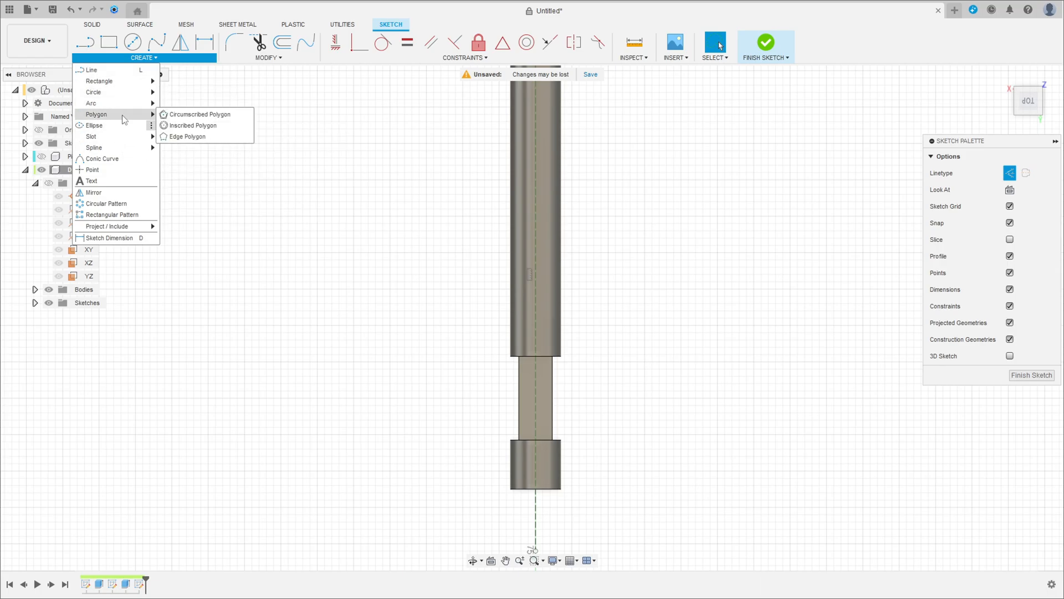
left_click(122, 125)
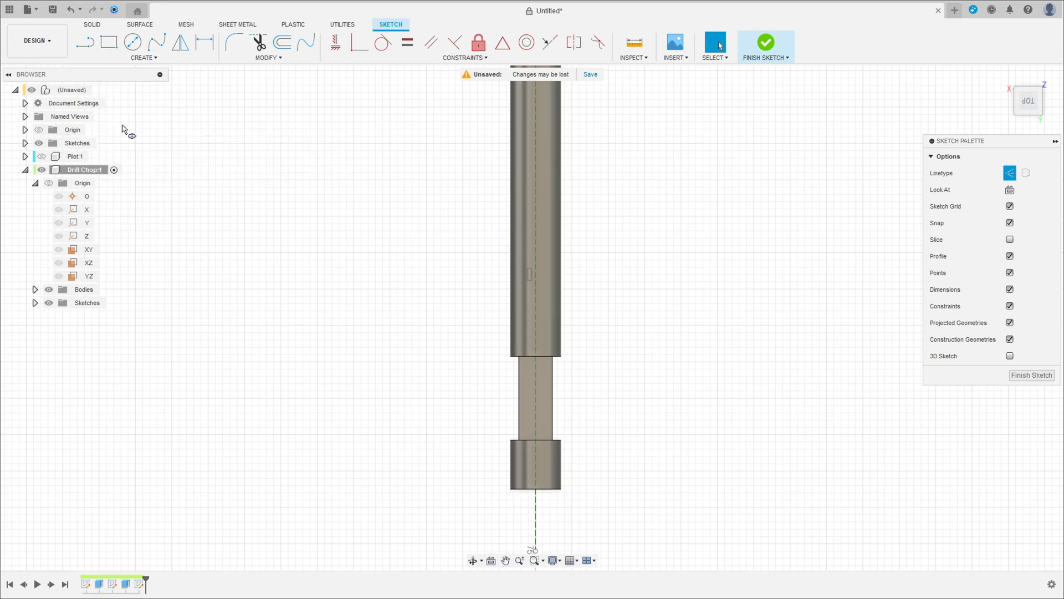
middle_click_drag(545, 460, 549, 347)
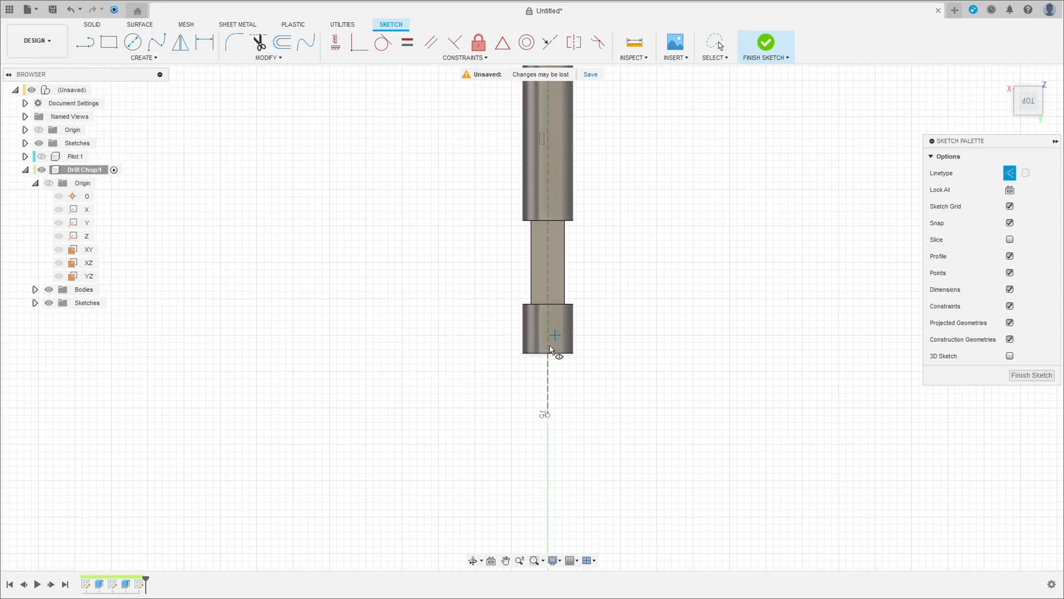
left_click(548, 314)
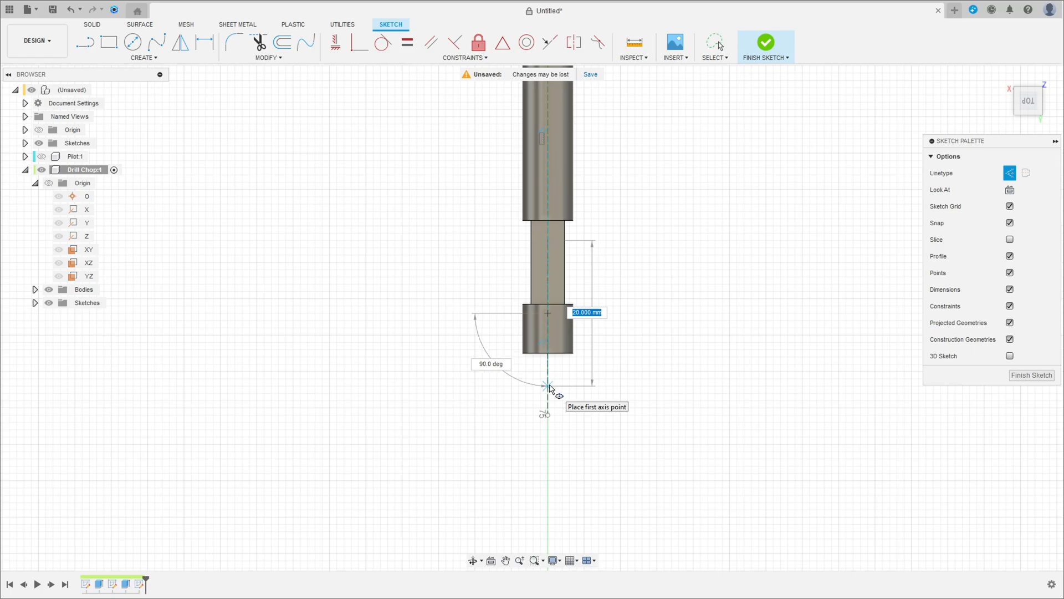
left_click(548, 385)
left_click(801, 255)
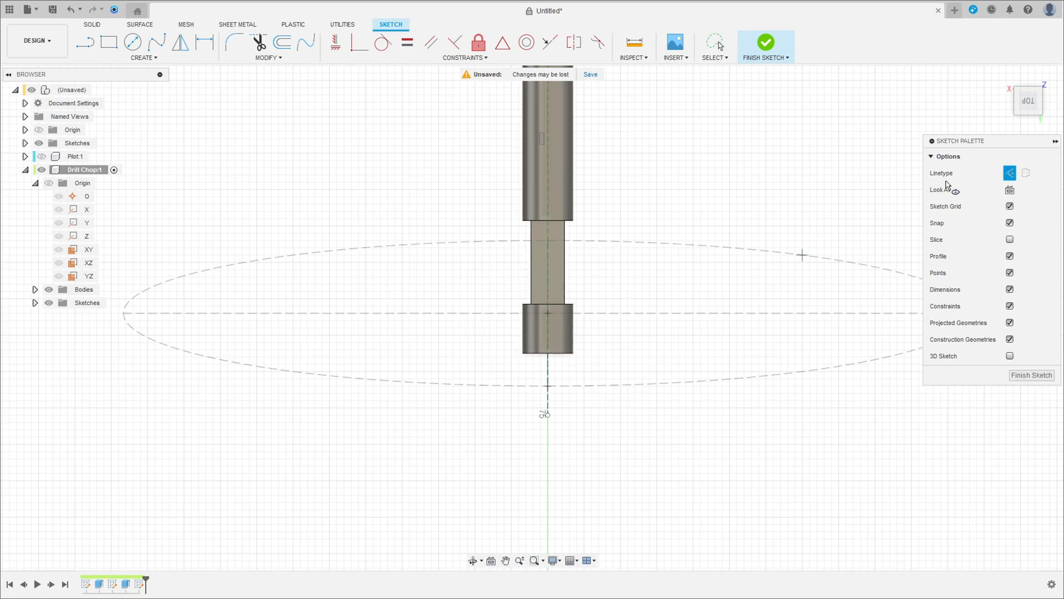
left_click(1009, 174)
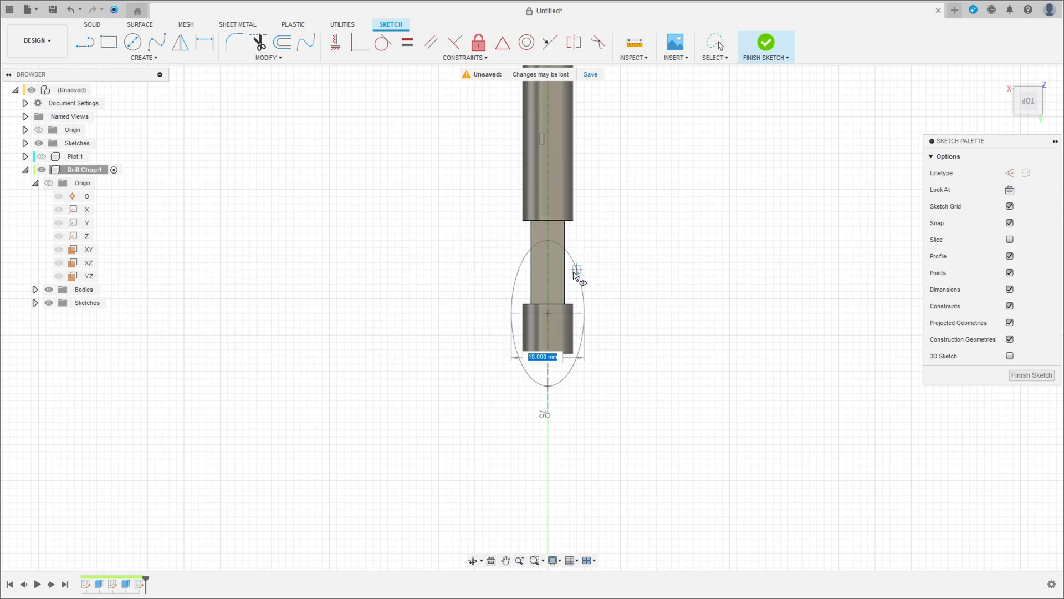
left_click(579, 284)
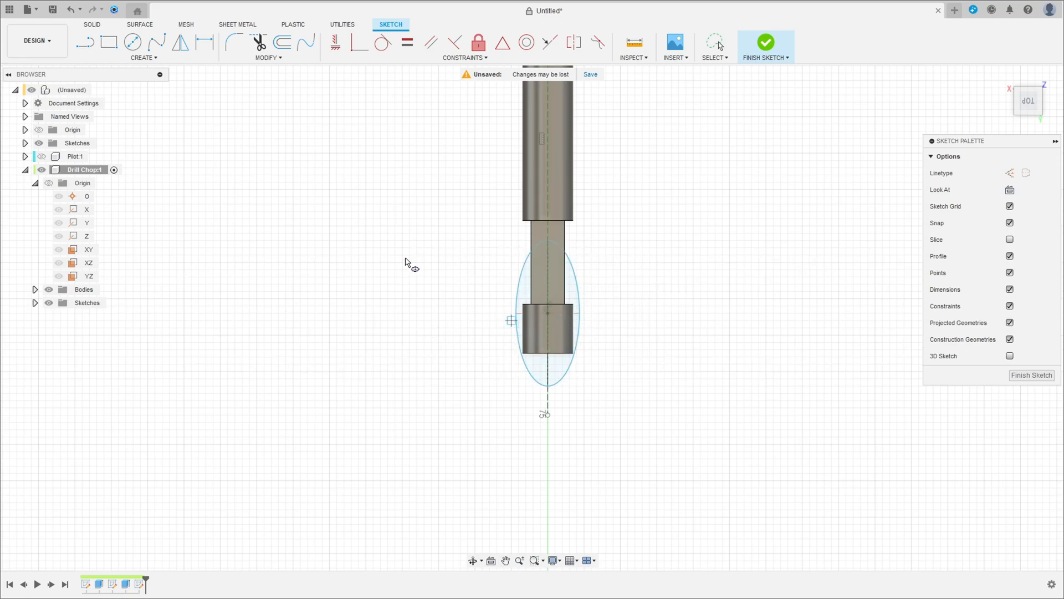
Dimension the ellipse with a 10 mm half-length along the rod and a 12.5 mm full width
left_click(205, 43)
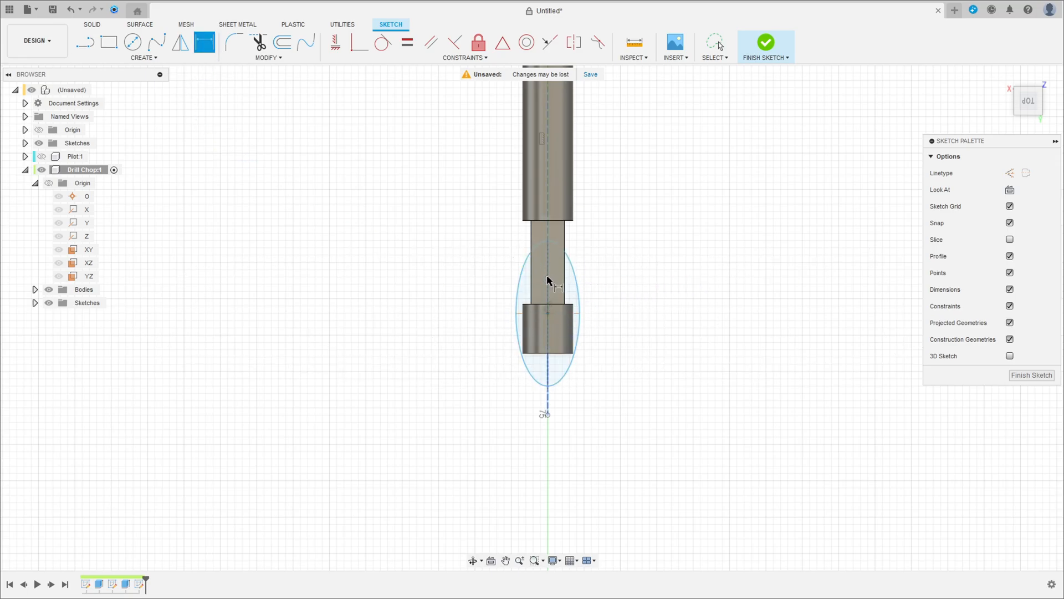
left_click(574, 269)
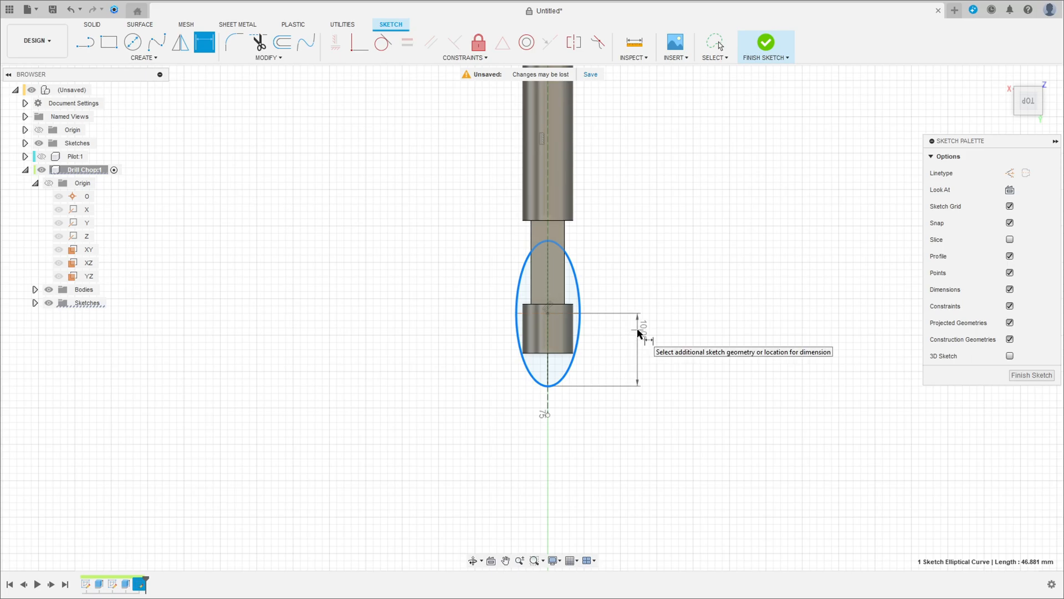
left_click(638, 335)
type("10")
key("Return")
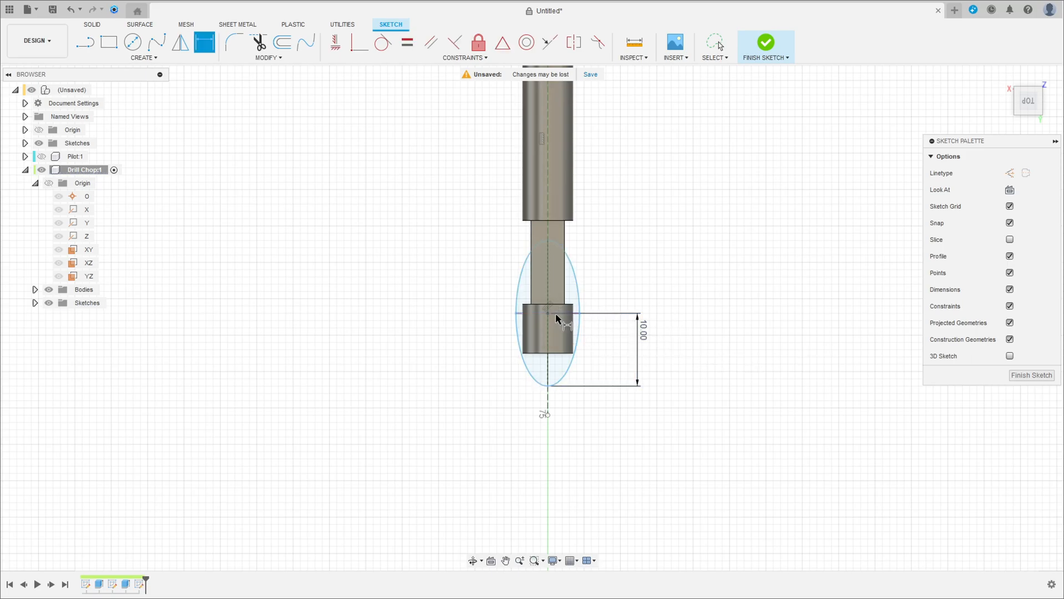
left_click(529, 314)
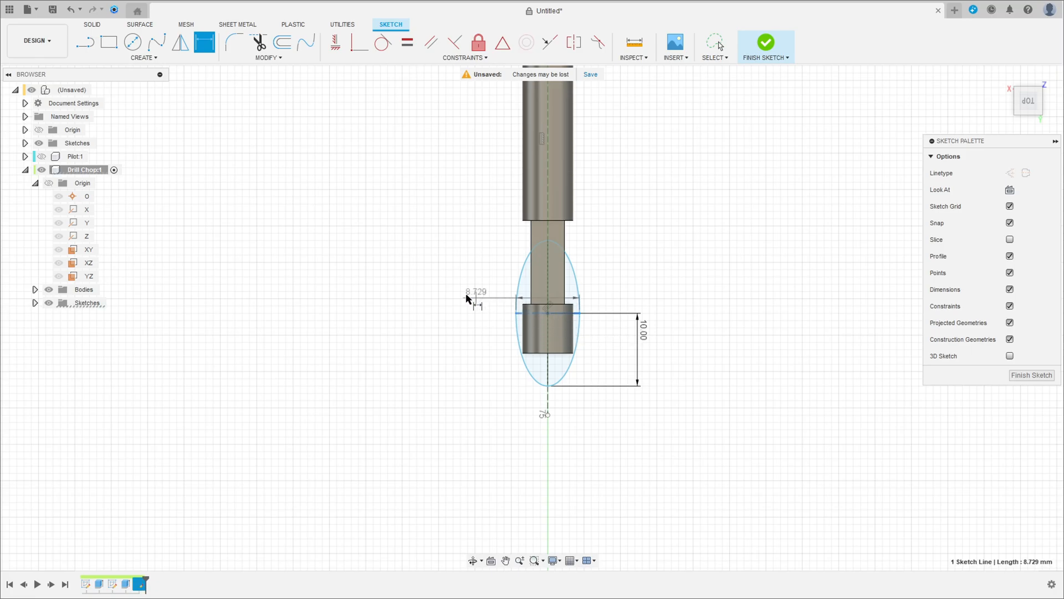
left_click(479, 206)
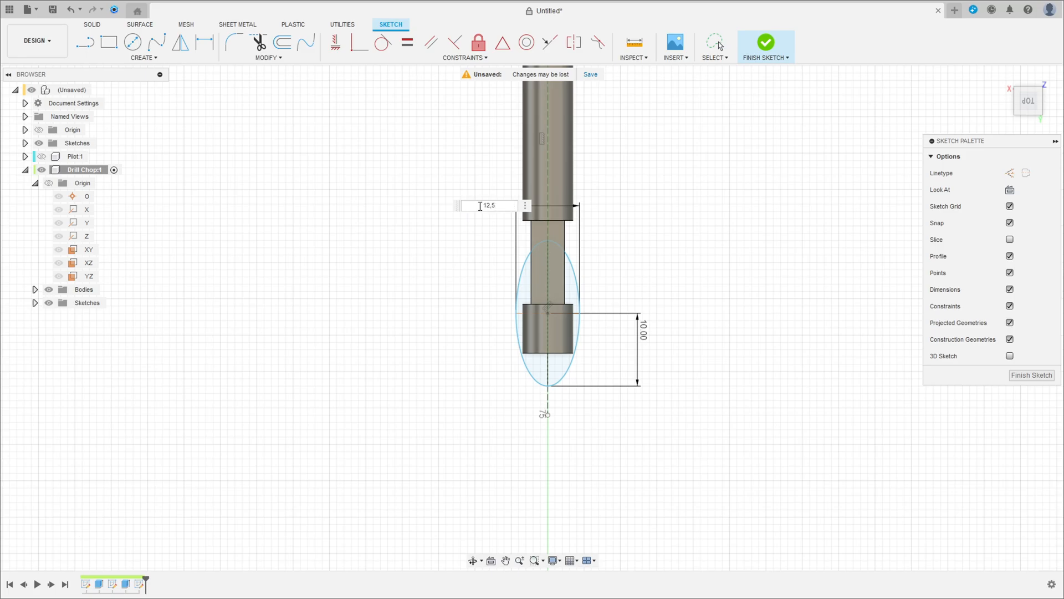
key("Return")
Dimension the distance from the rod's plain end to the ellipse's far point as 83.5 mm and finish the sketch
scroll(536, 214, "down", 2)
middle_click_drag(554, 227, 609, 327)
scroll(569, 250, "down", 2)
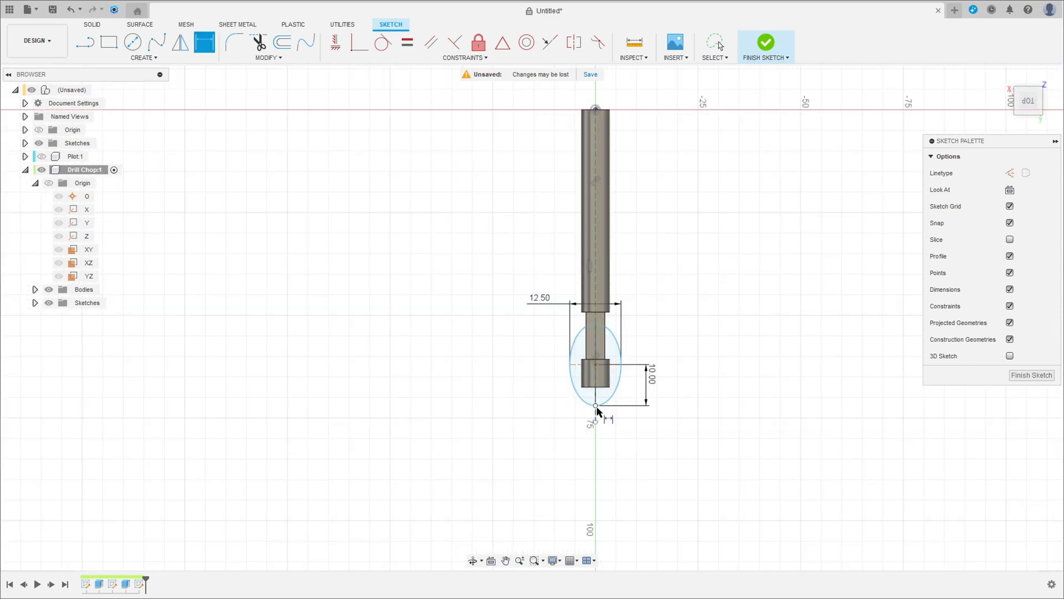
left_click(596, 405)
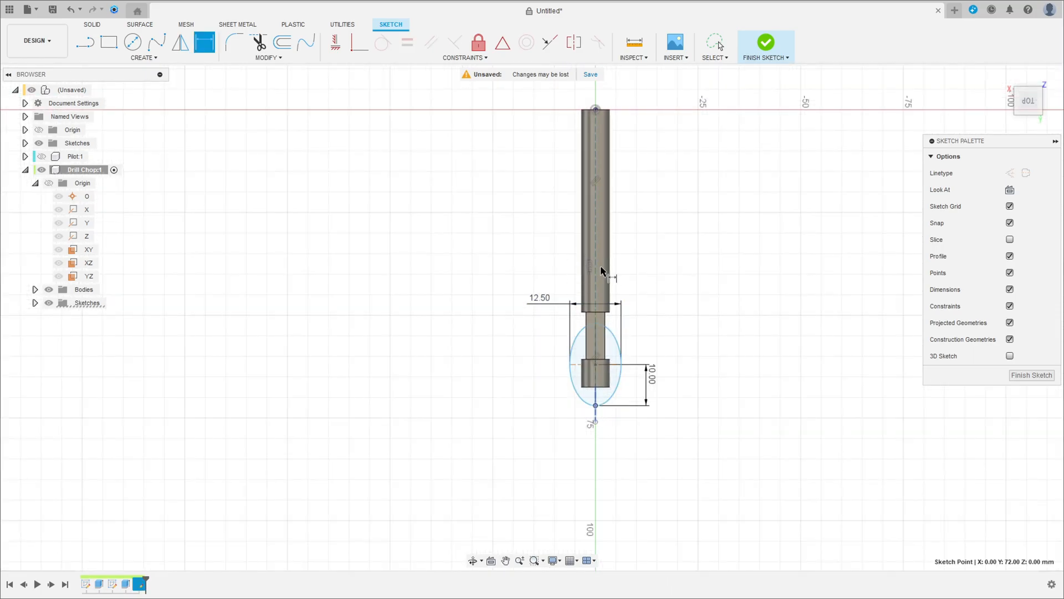
left_click(594, 110)
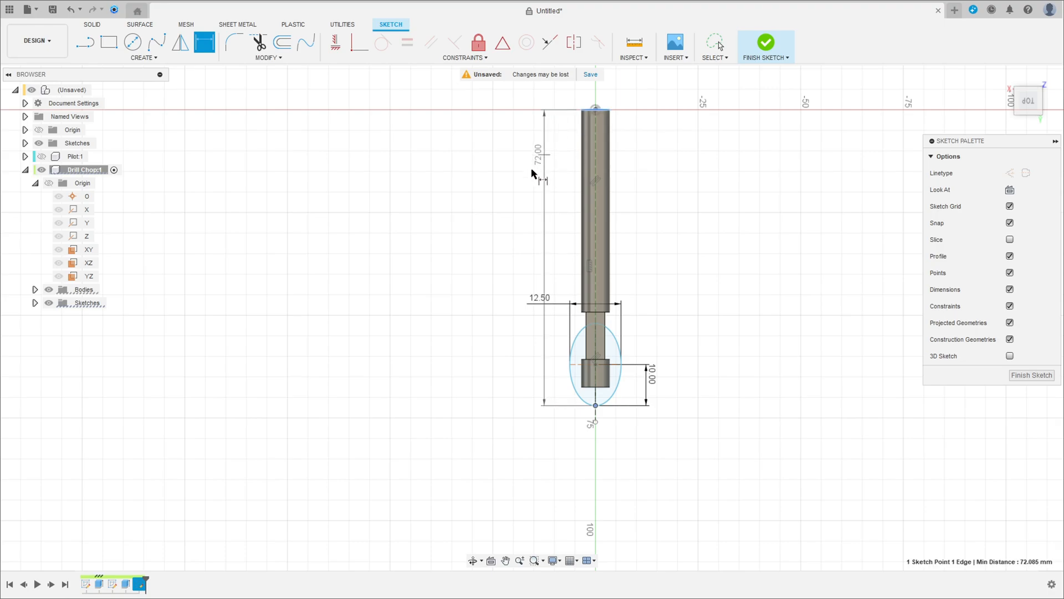
left_click(476, 238)
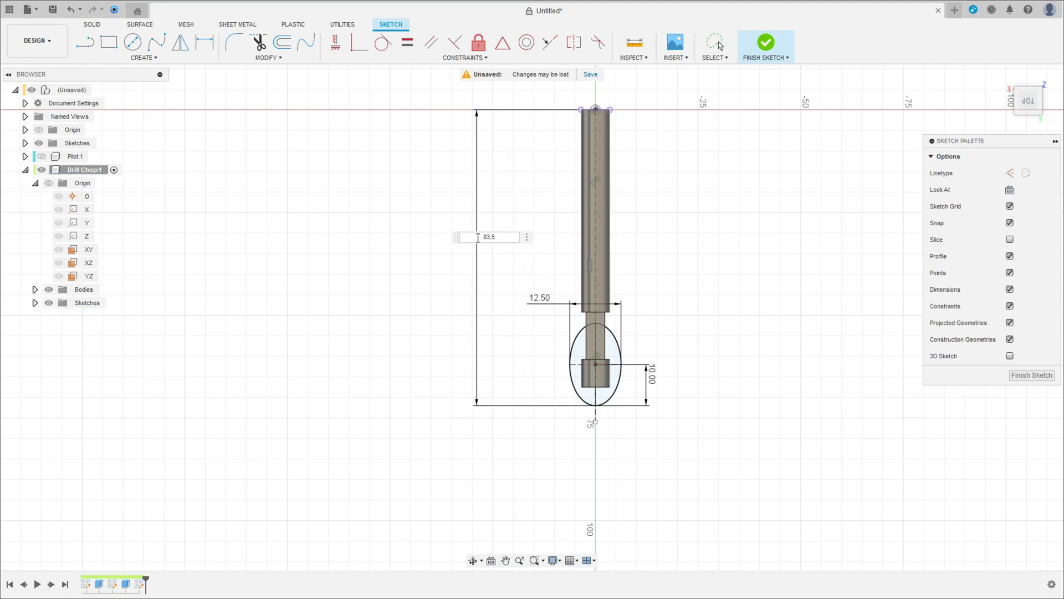
key("Return")
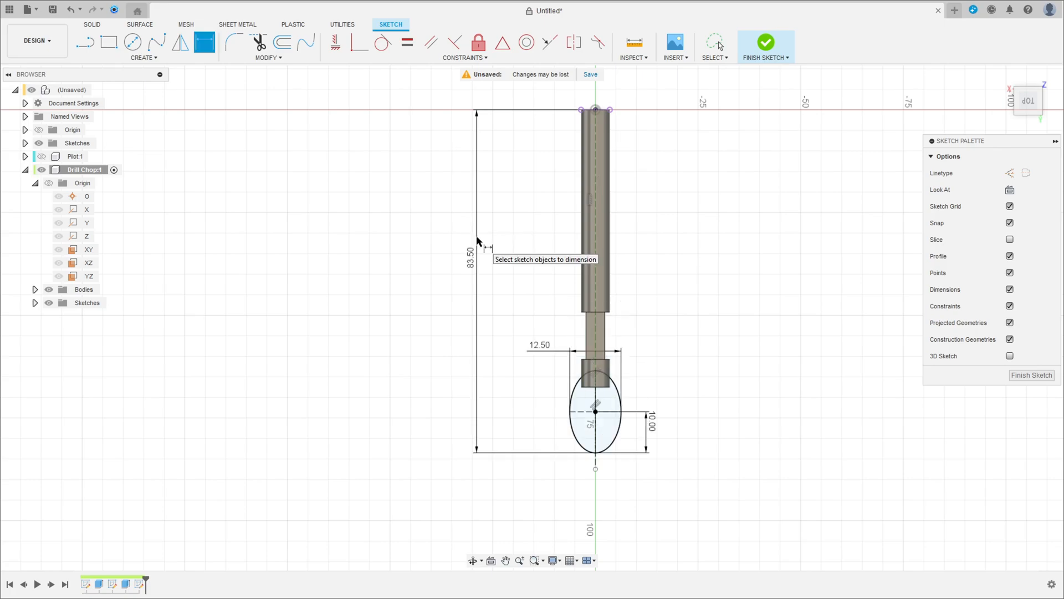
left_click(765, 43)
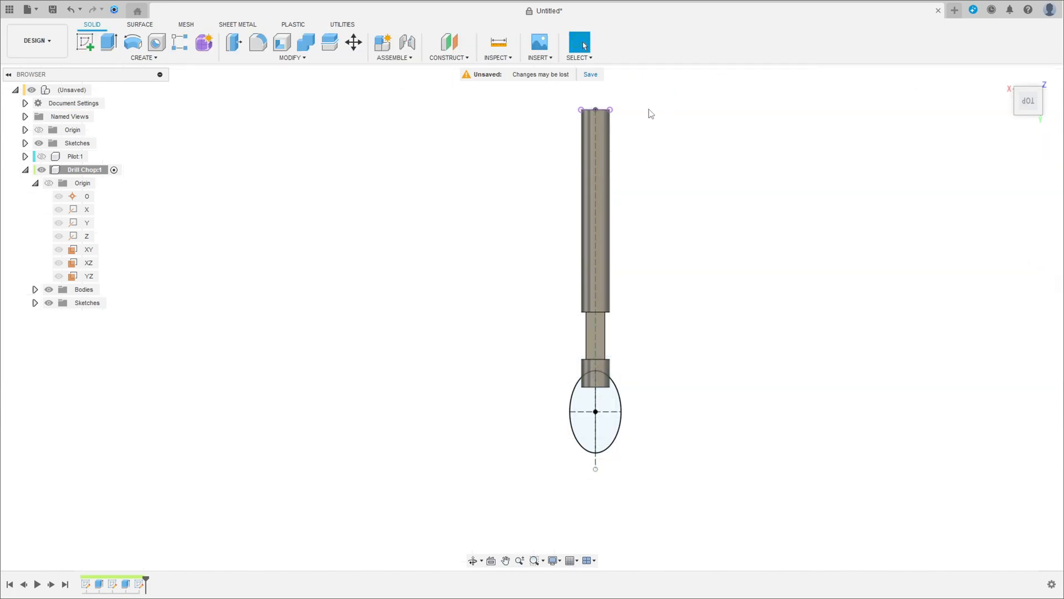
Extrude the ellipse symmetrically with a whole length of 2.5 mm and join it to the rod
left_click(108, 44)
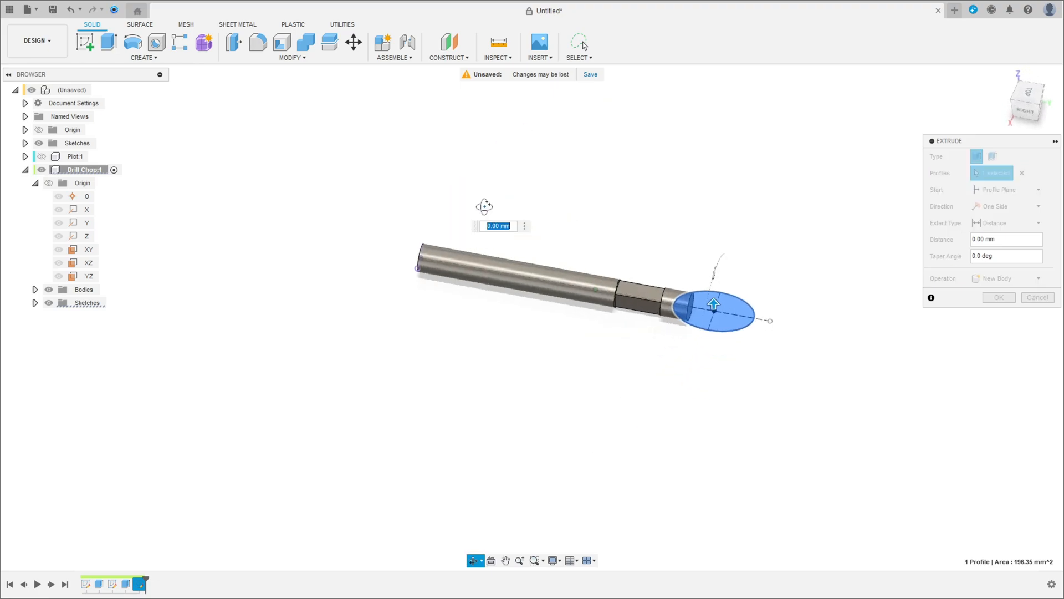
scroll(736, 303, "up", 6)
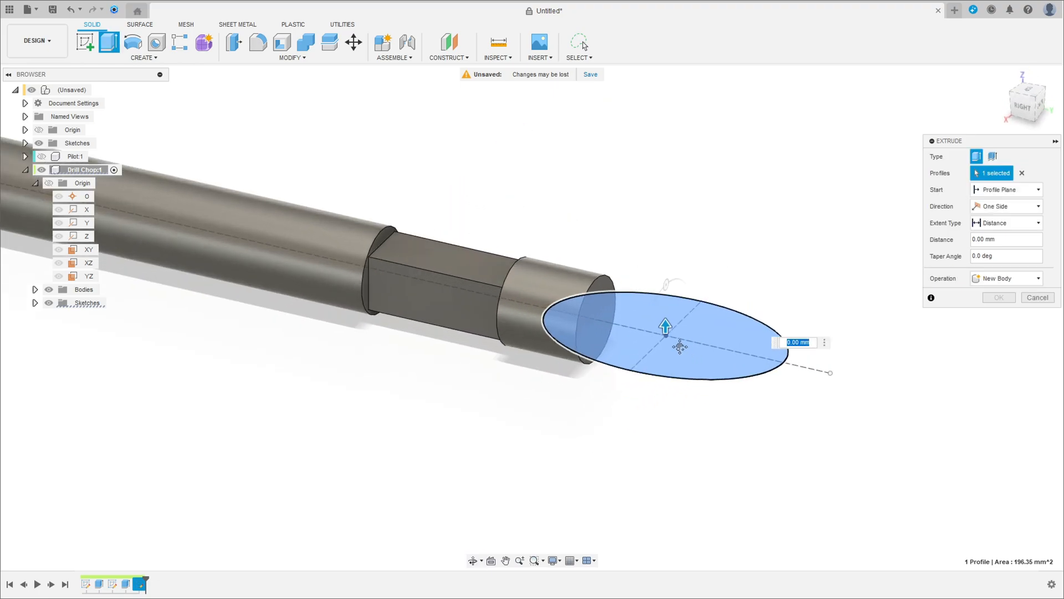
left_click(1006, 206)
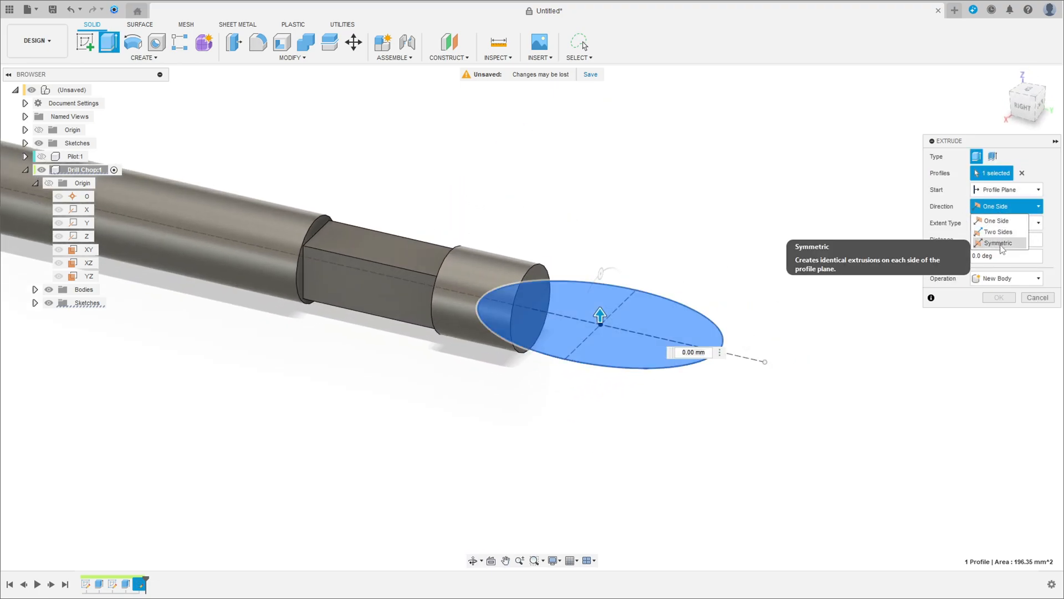
left_click(998, 239)
left_click(996, 240)
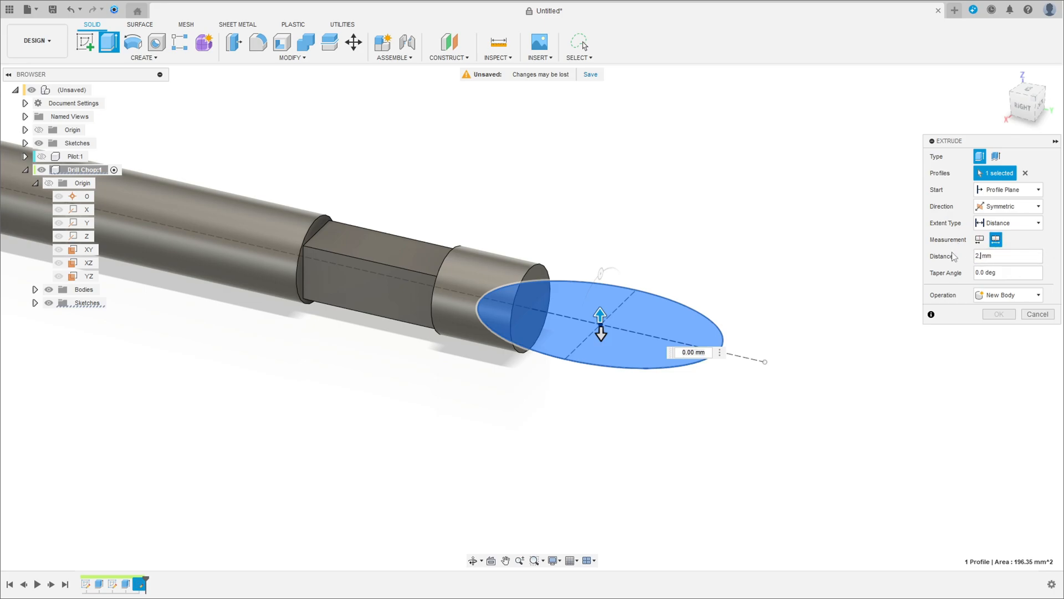
left_click(1008, 295)
left_click(993, 310)
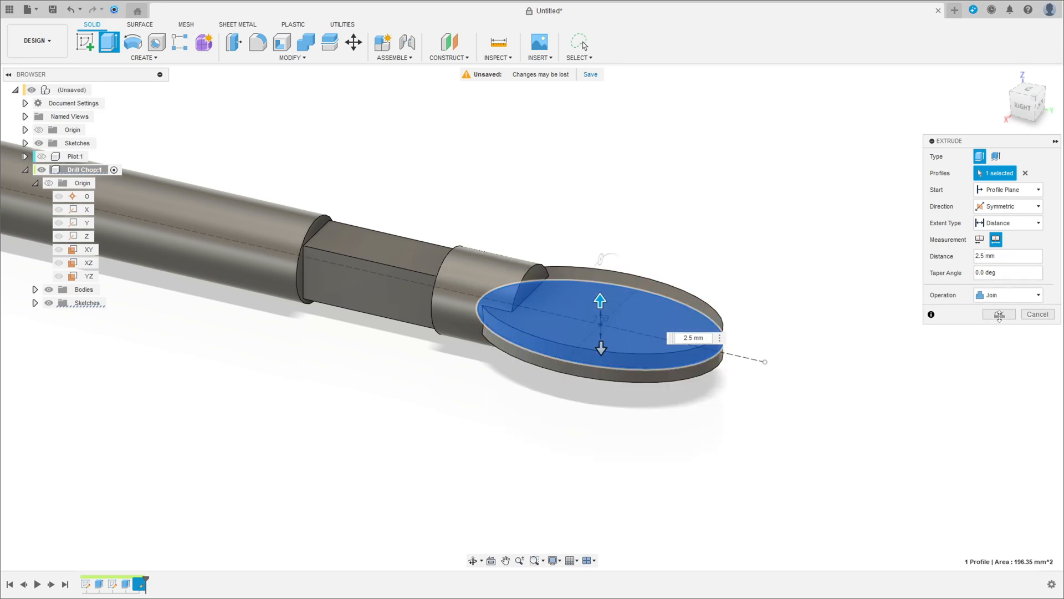
left_click(999, 315)
Fillet the eight edges where the rod meets the elliptical plate, on both sides, with a 2 mm radius
scroll(604, 311, "down", 2)
middle_click_drag(602, 313, 770, 372)
key("f")
scroll(722, 366, "up", 4)
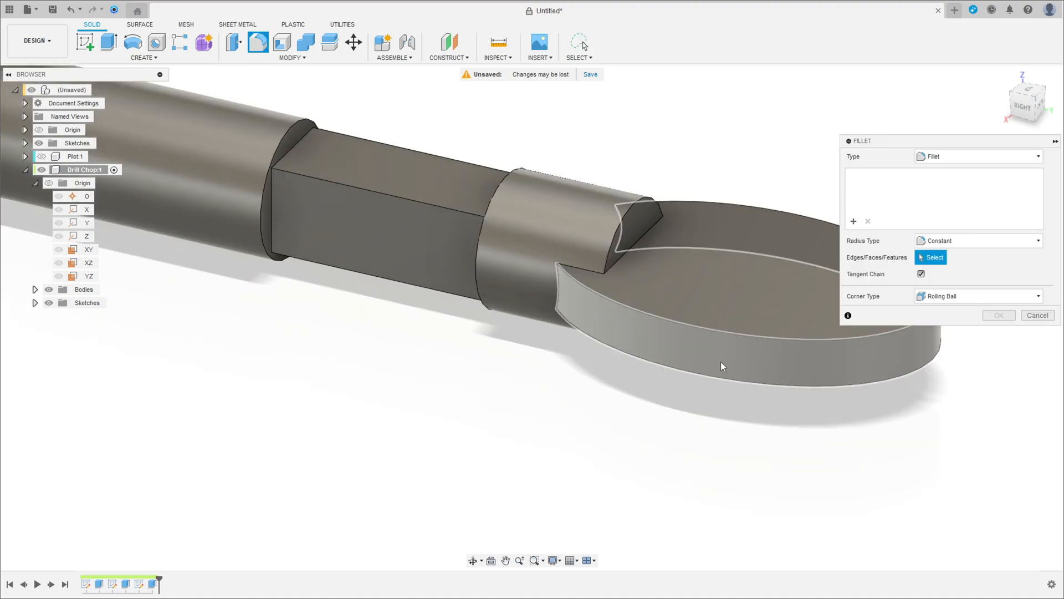
left_click(580, 268)
middle_click_drag(644, 240, 544, 356, "shift")
left_click(667, 191)
left_click(460, 338)
left_click(495, 371)
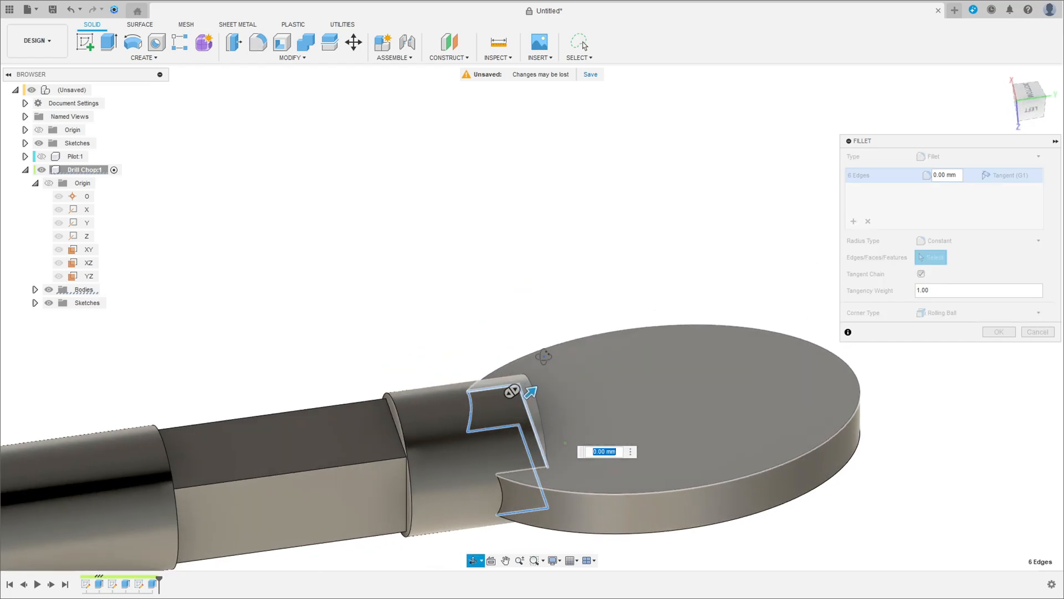
left_click(533, 473)
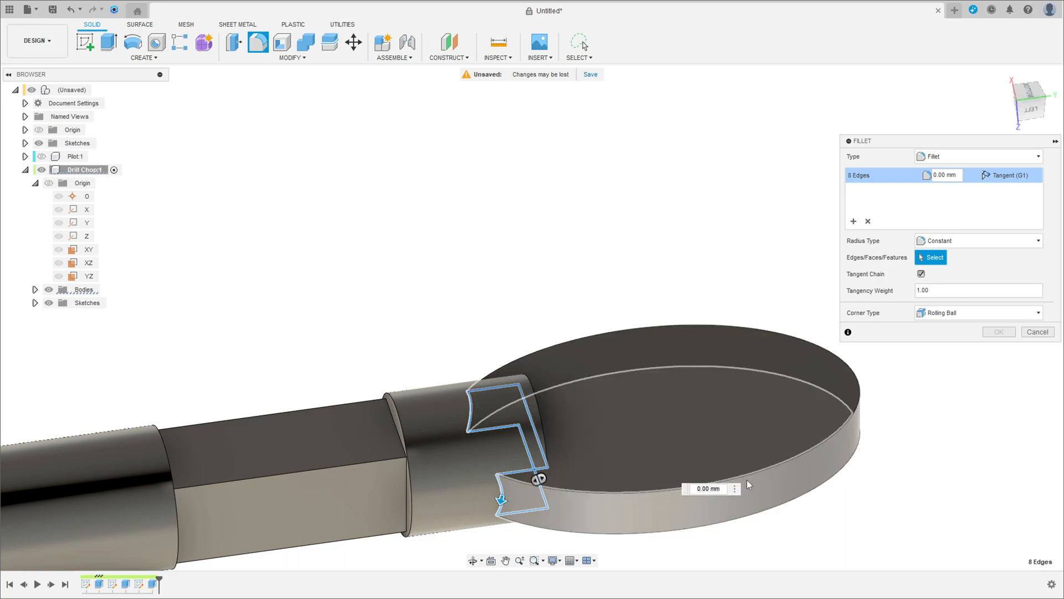
left_click_drag(942, 175, 911, 175)
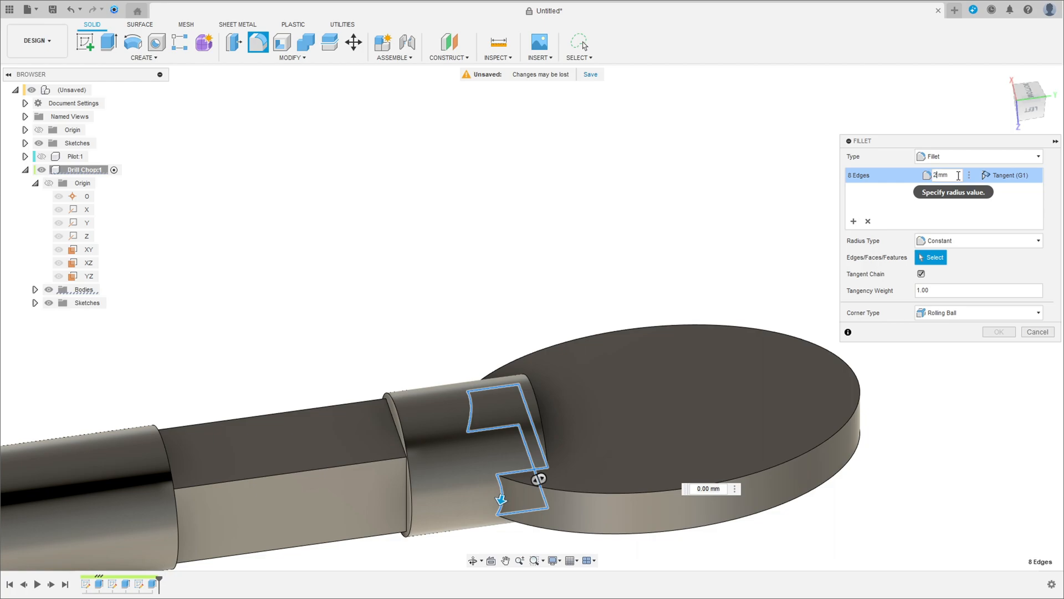
left_click(993, 335)
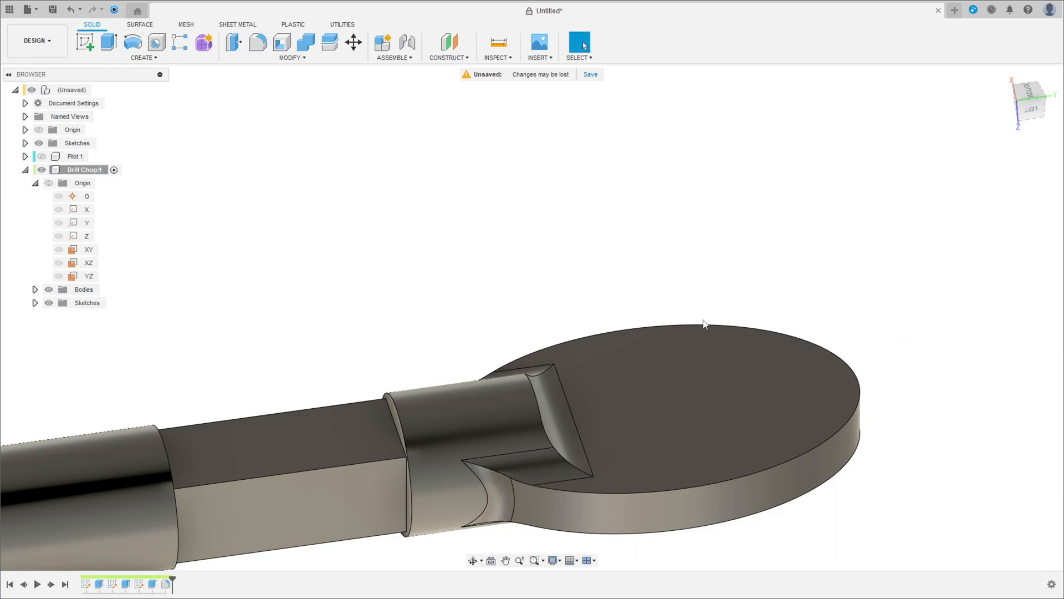
Start a sketch on the component's lengthwise vertical YZ plane and project the whole body's outline into it
scroll(666, 300, "down", 3)
middle_click_drag(654, 278, 598, 381, "shift")
scroll(574, 315, "down", 3)
middle_click_drag(568, 324, 649, 393)
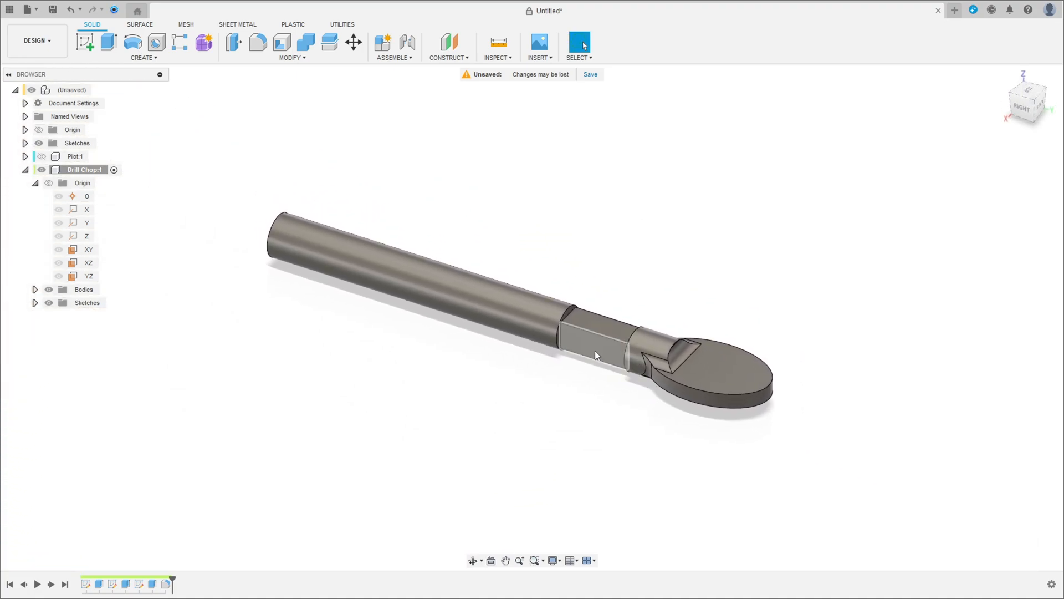
left_click(83, 42)
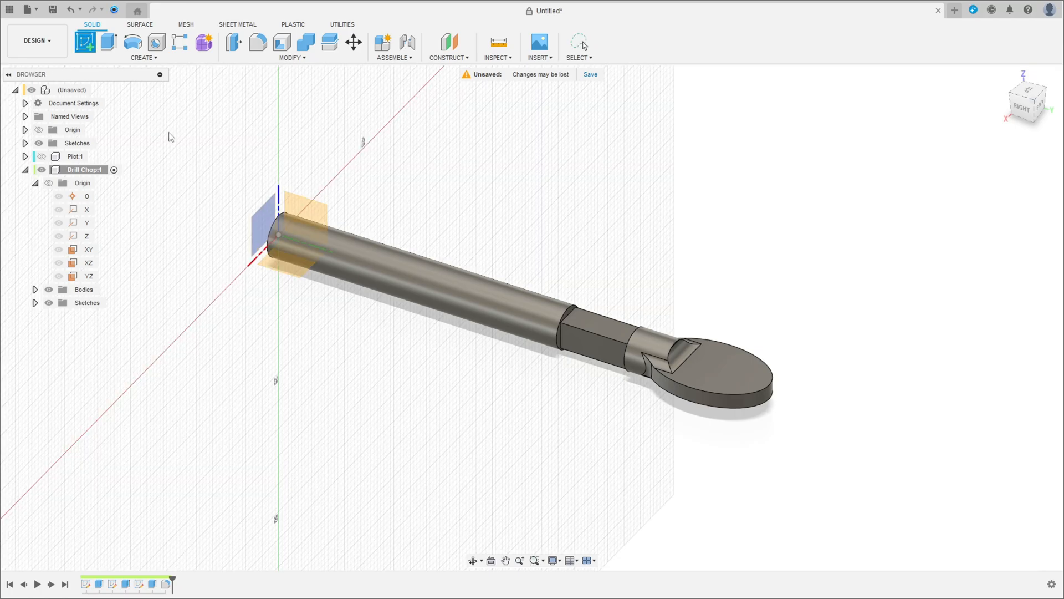
left_click(307, 214)
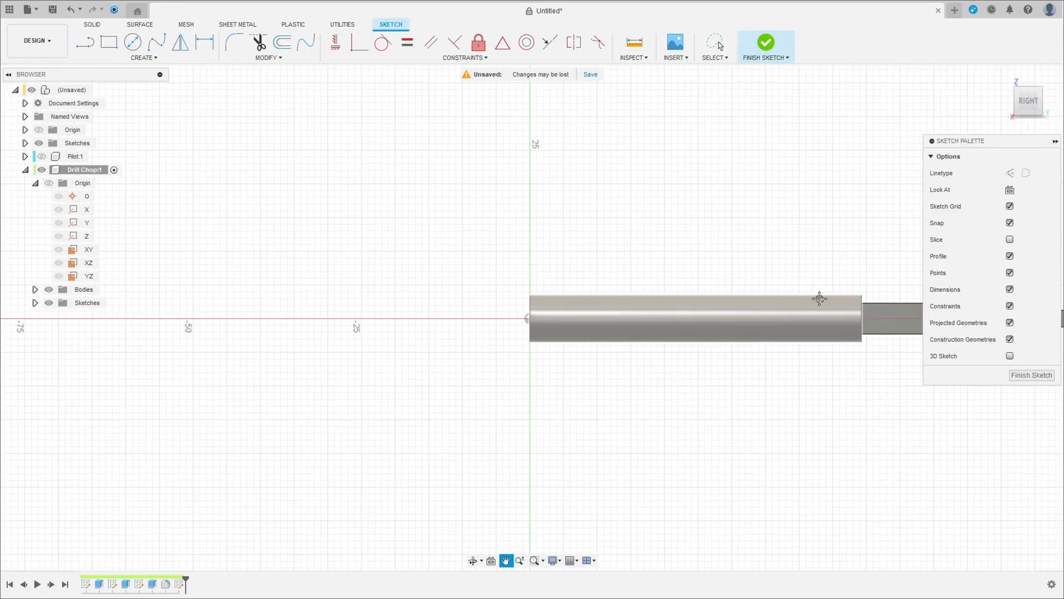
scroll(587, 259, "up", 8)
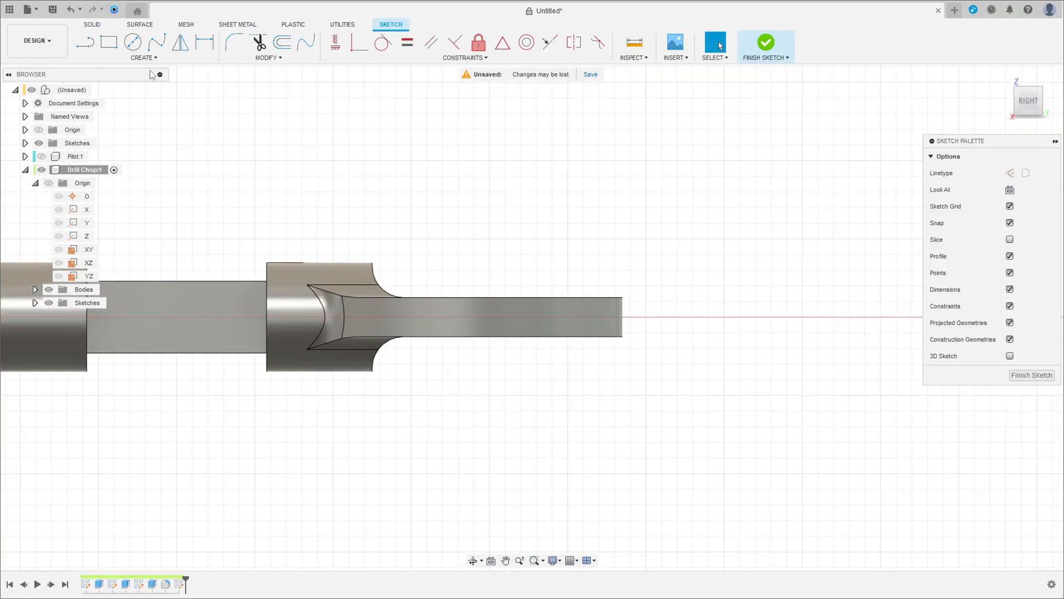
left_click(133, 42)
left_click(140, 57)
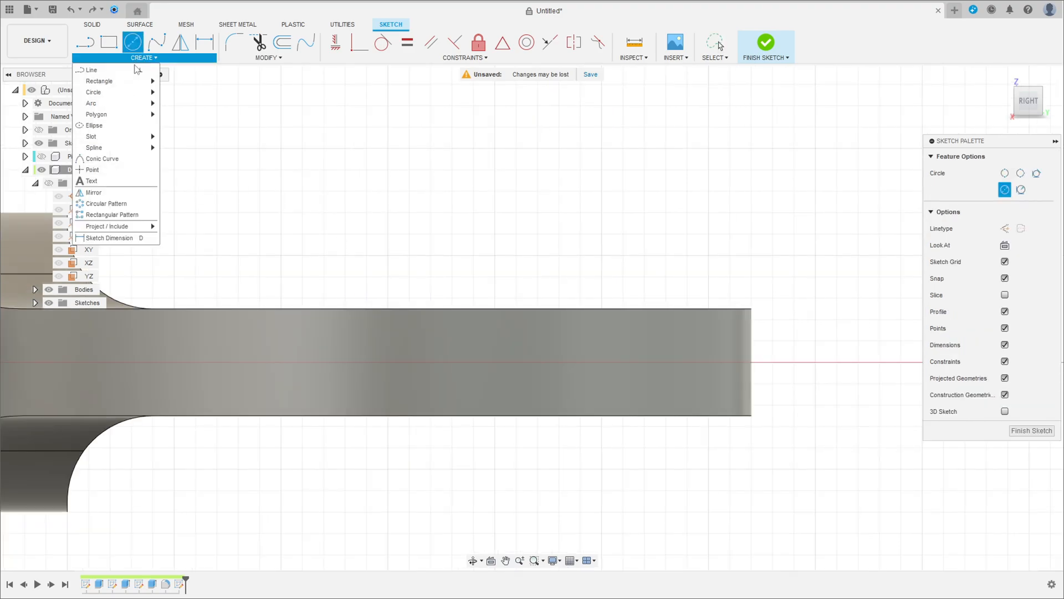
mouse_move(116, 228)
left_click(173, 226)
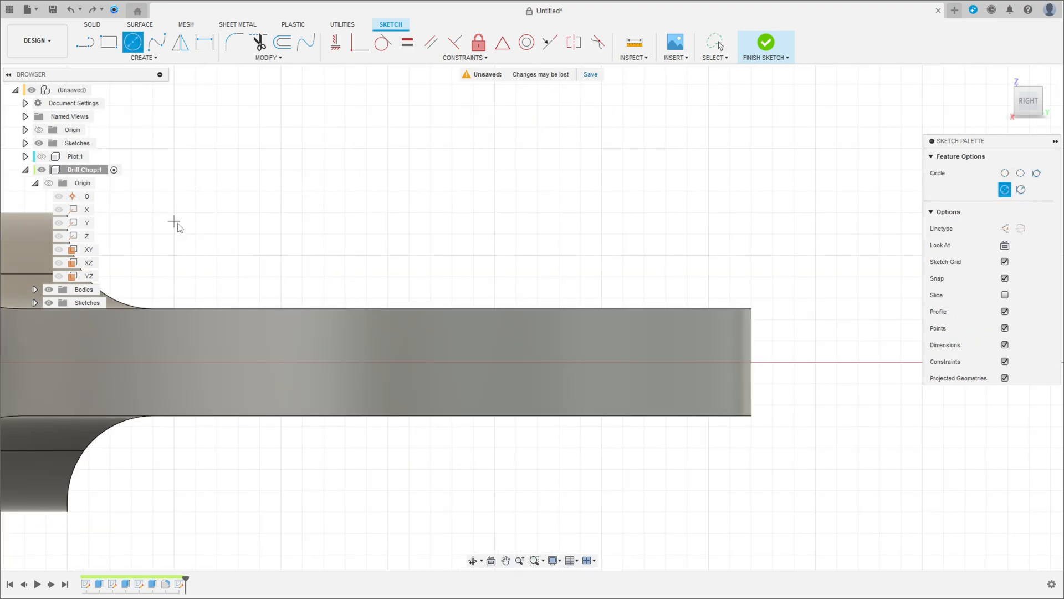
left_click(858, 173)
left_click(724, 364)
left_click(858, 208)
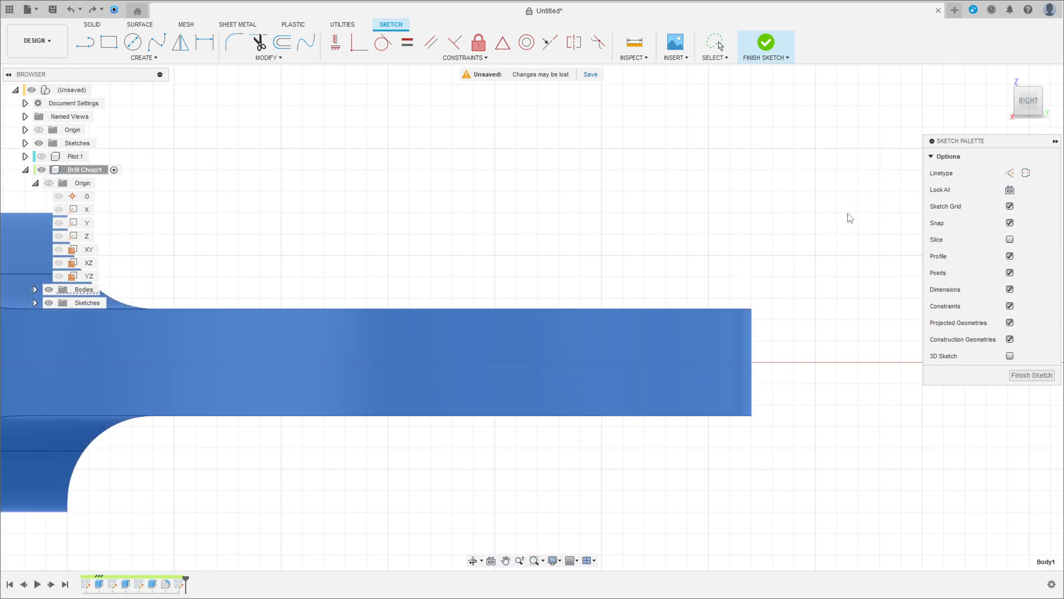
Draw a rectangle 0.5 mm long and 0.2 mm deep, starting on the plate's upper edge near its free end
left_click(109, 43)
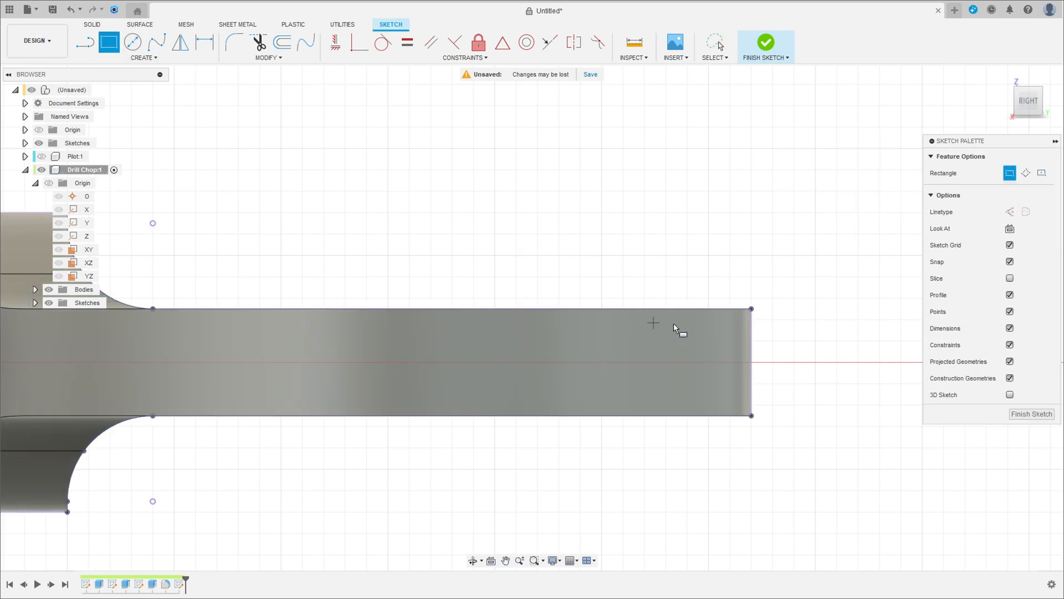
type("0,5")
key("Tab")
type("0,2")
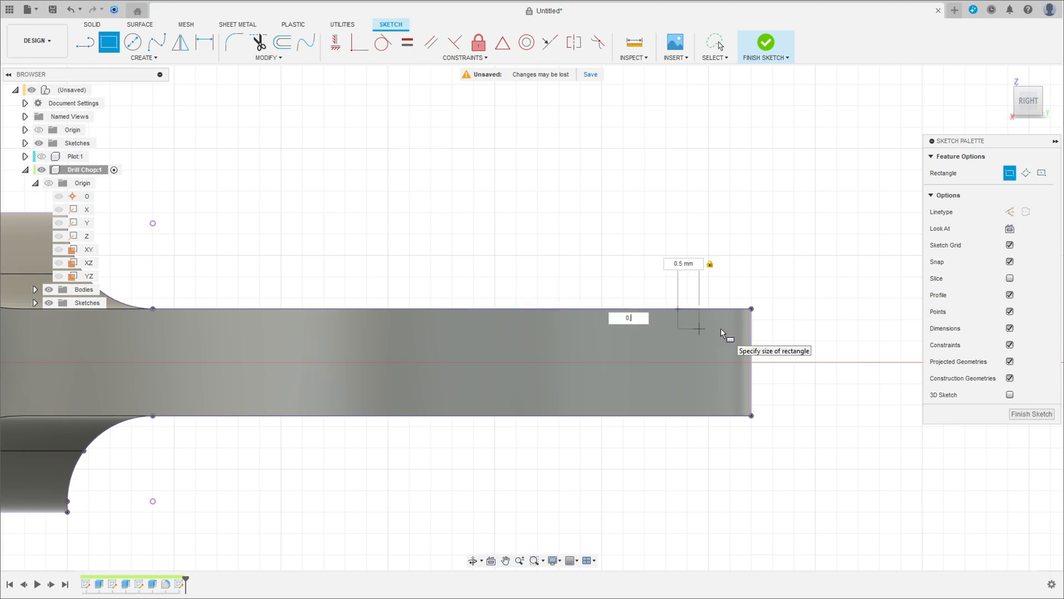
key("Return")
scroll(720, 329, "up", 3)
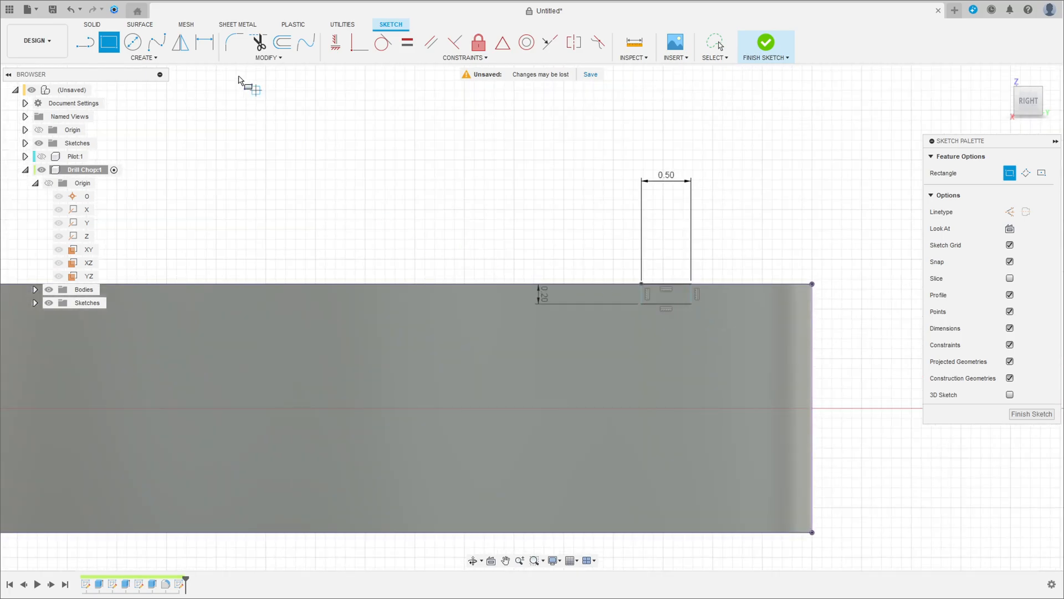
Dimension the upper rectangle 0.5 mm from the plate's end edge
left_click(204, 42)
left_click(693, 296)
left_click(813, 326)
left_click(753, 196)
type("0.5")
key("Return")
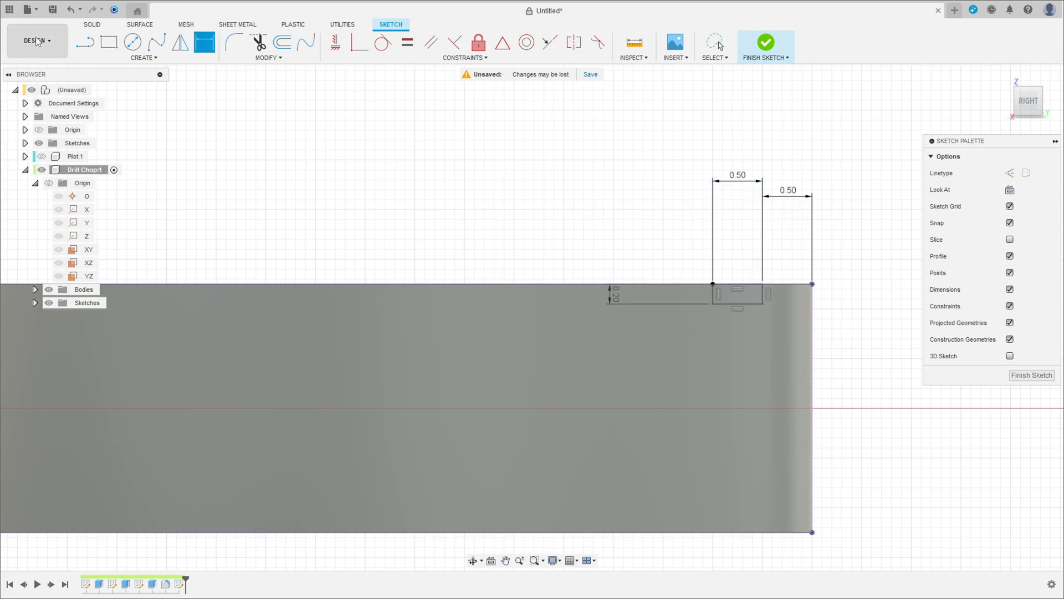
Draw a second rectangle, 0.5 mm by 0.2 mm, inside the plate just above its lower edge near the free end
left_click(109, 42)
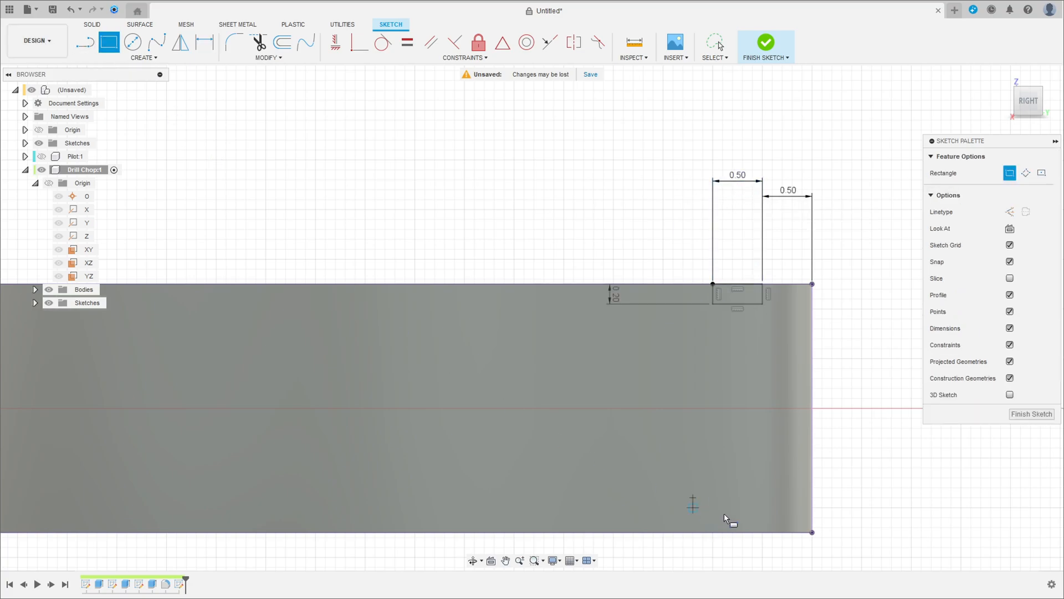
type("0.5")
key("Tab")
type("0.2")
key("Return")
key("Escape")
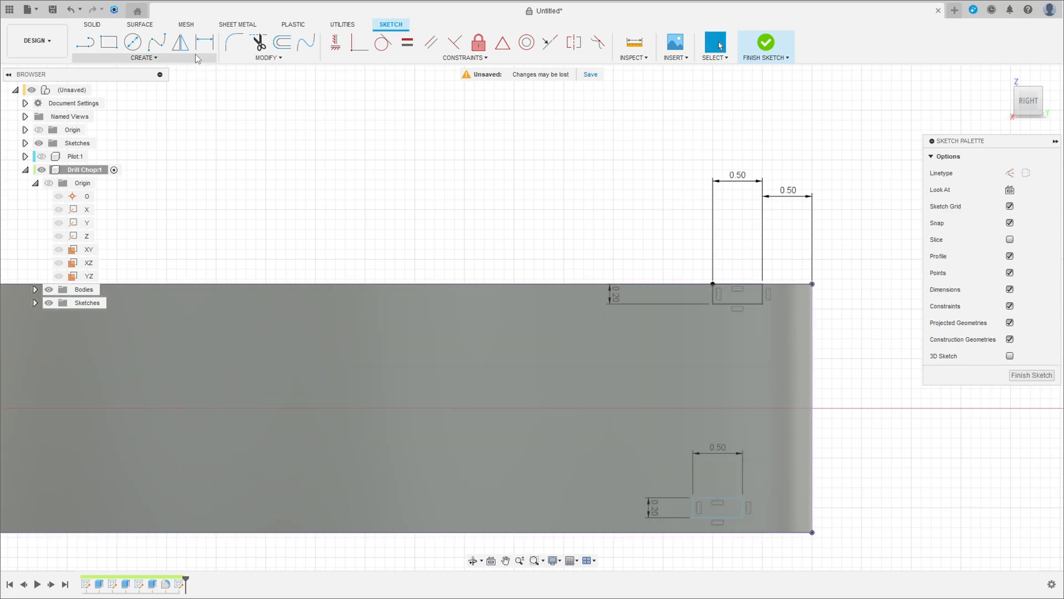
Dimension the lower rectangle 0.5 mm from the plate's end edge
left_click(204, 45)
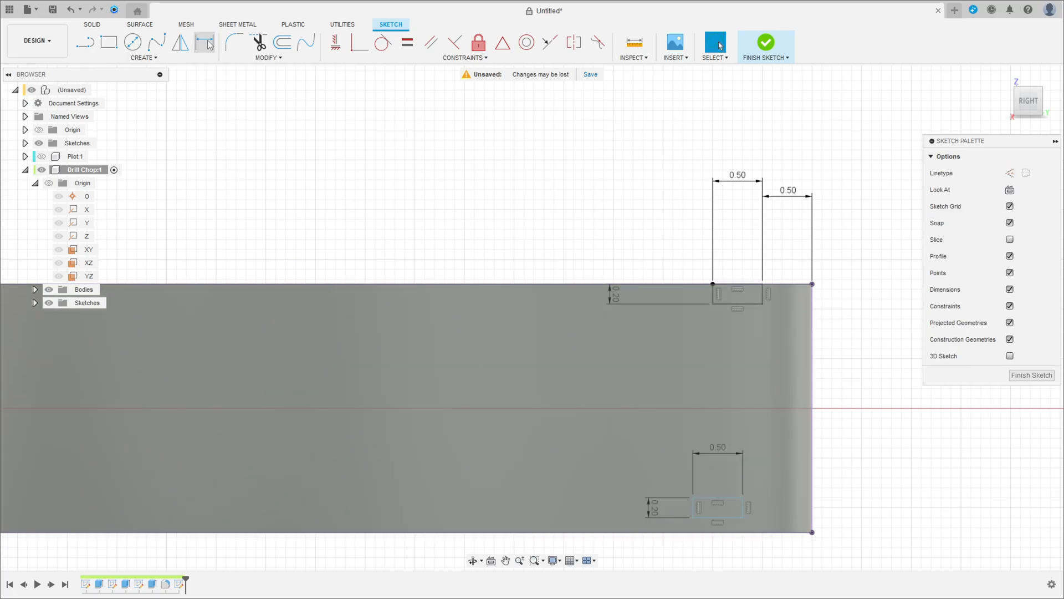
left_click(744, 508)
left_click(812, 502)
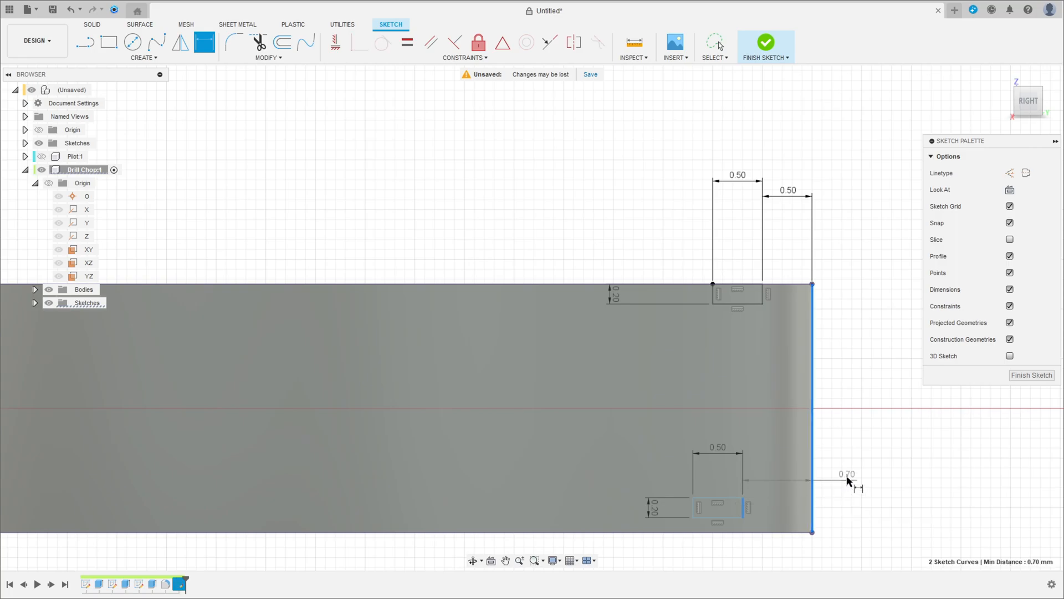
left_click(769, 435)
type("0.5")
key("Return")
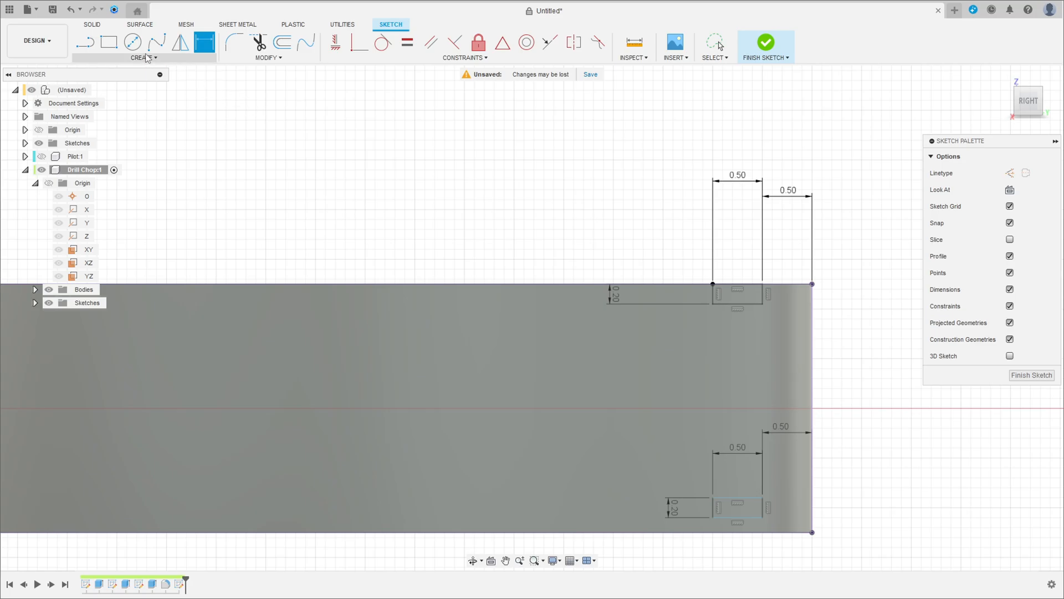
Constrain the lower rectangle's outer bottom corner horizontally to the plate's lower end corner and finish the sketch
left_click(335, 42)
left_click(763, 519)
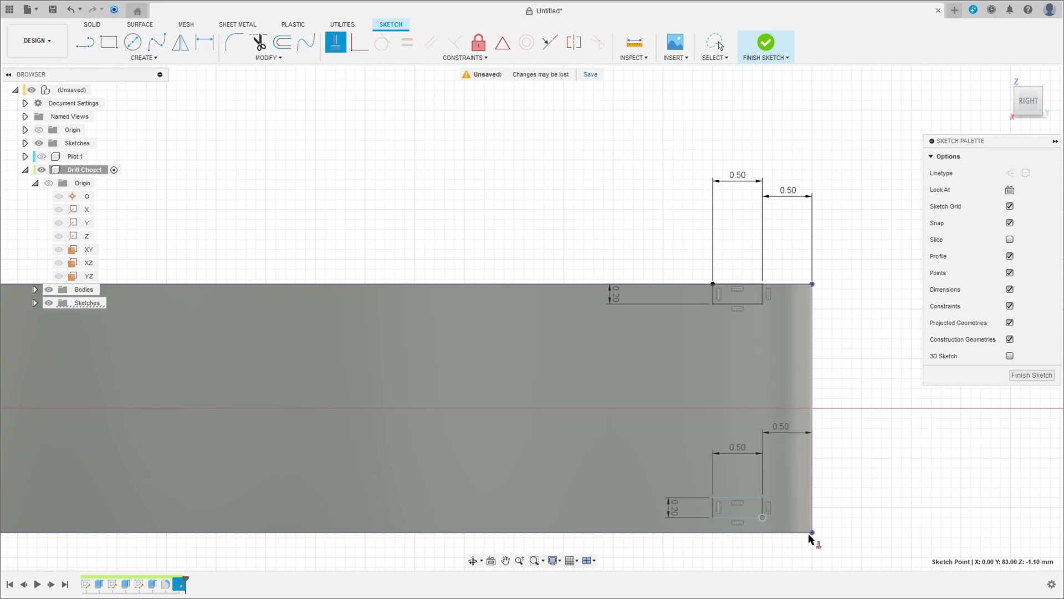
left_click(812, 532)
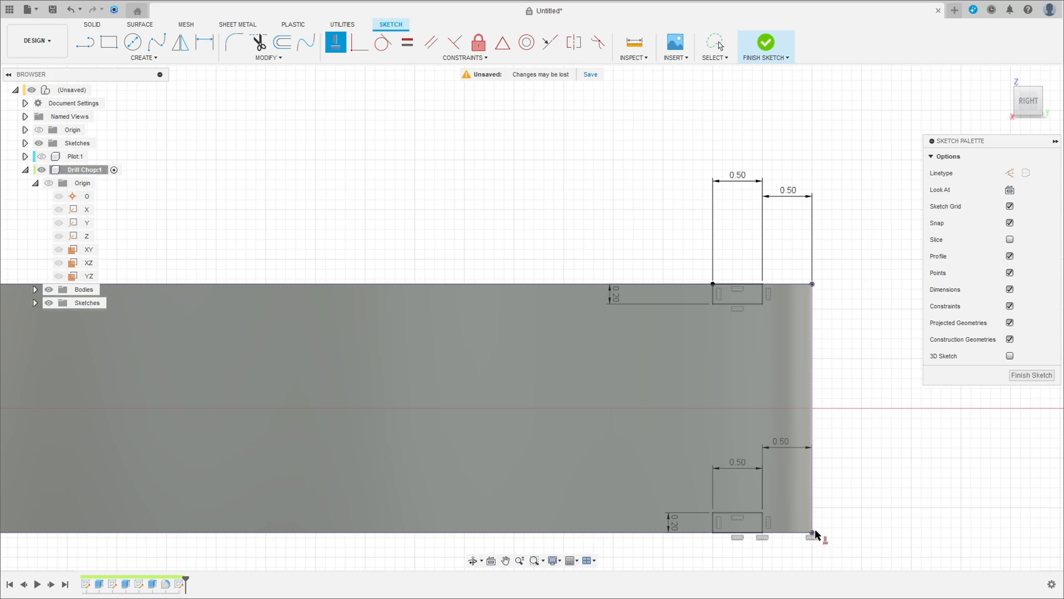
left_click(767, 43)
Extrude both rectangles as a symmetric cut with extent All, making grooves across both faces of the plate
left_click(117, 44)
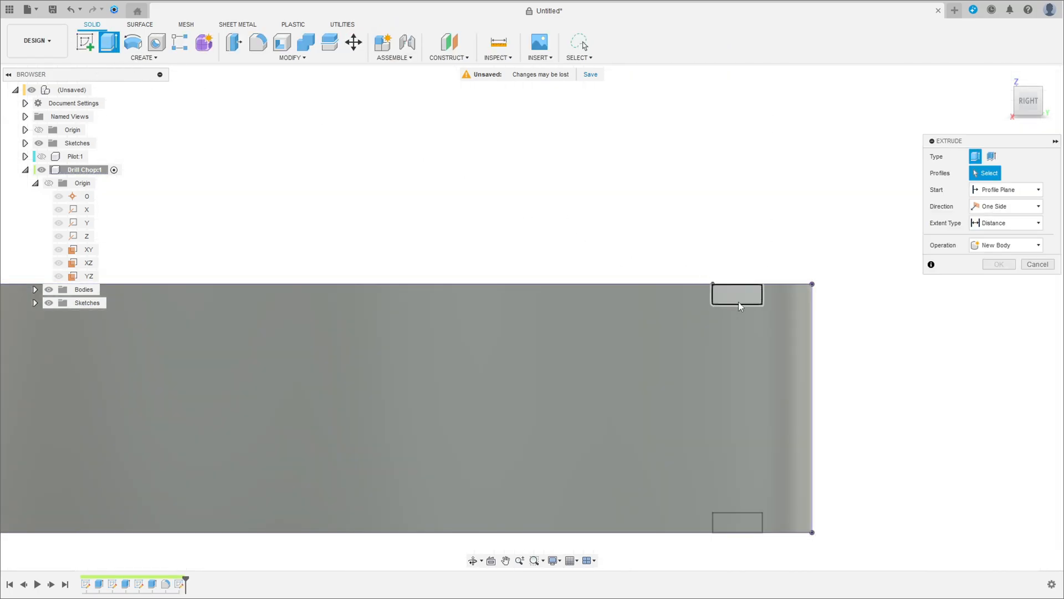
left_click(739, 300)
left_click(746, 530)
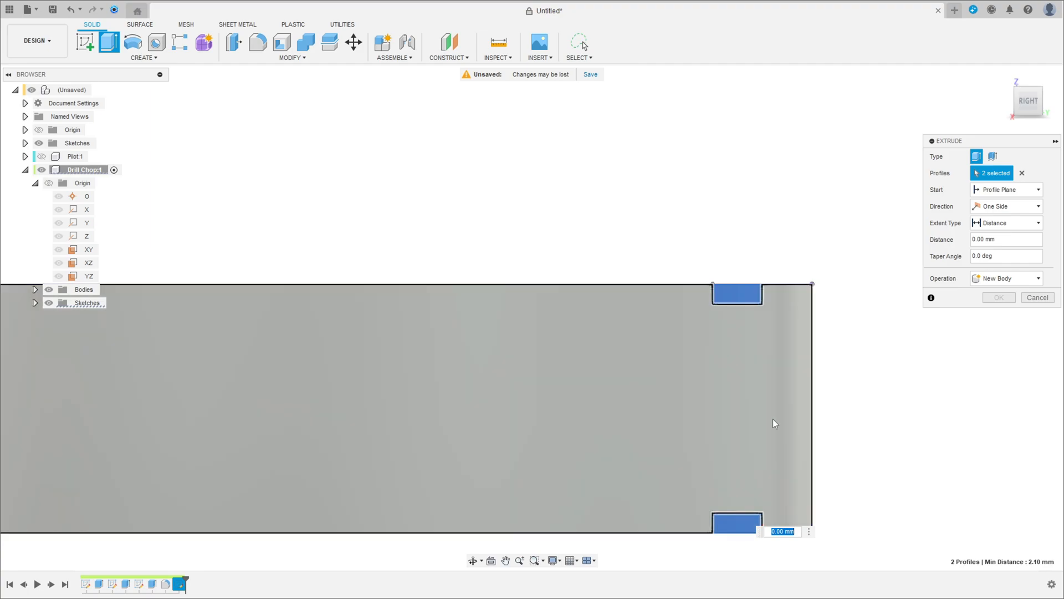
left_click(1006, 279)
left_click(999, 302)
left_click(1006, 223)
left_click(989, 260)
left_click(1000, 208)
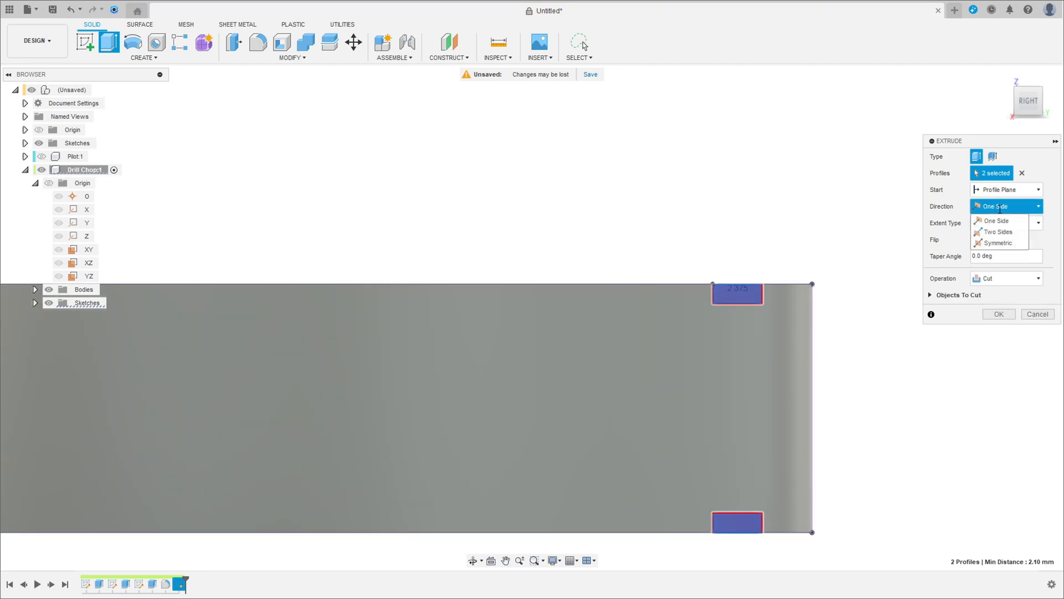
left_click(997, 243)
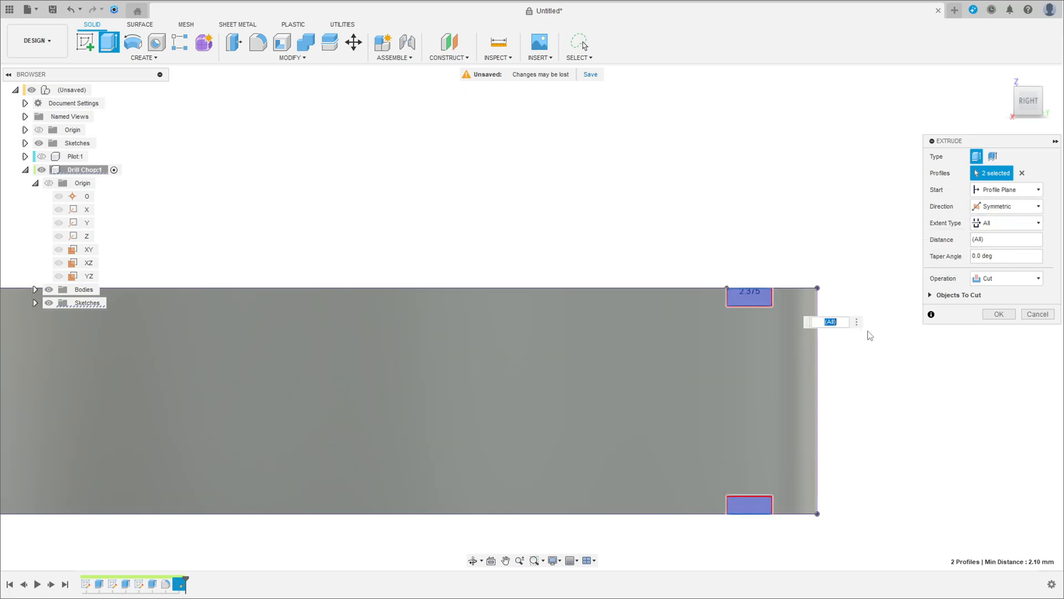
scroll(867, 330, "down", 3)
middle_click_drag(864, 263, 850, 283, "shift")
scroll(794, 348, "down", 2)
middle_click_drag(798, 348, 793, 306)
left_click(998, 314)
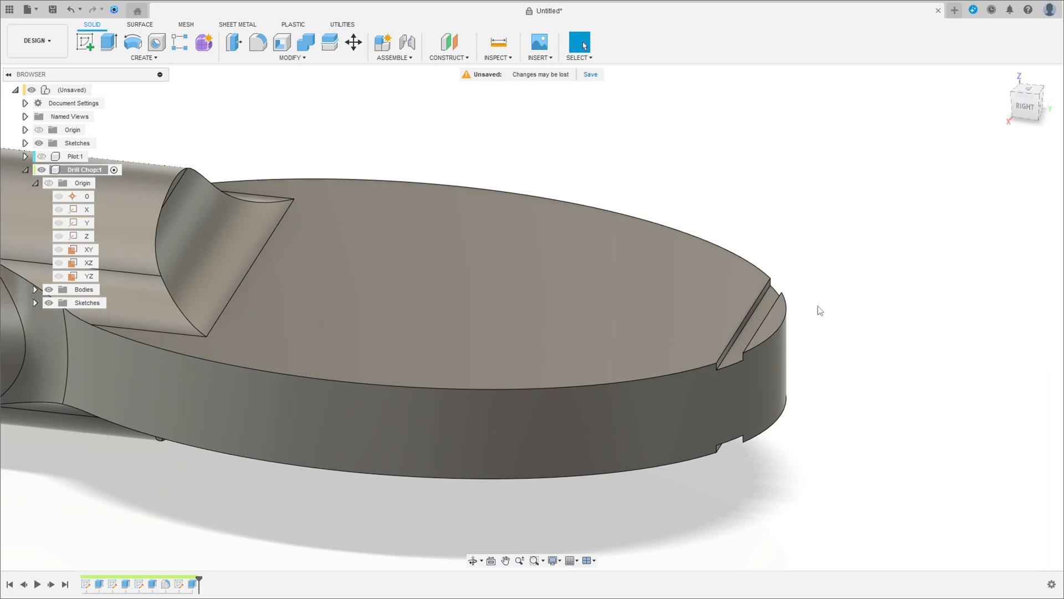
Start a rectangular pattern of the groove cut feature, using the long edge of the rod's square section as the pattern axis
left_click(180, 42)
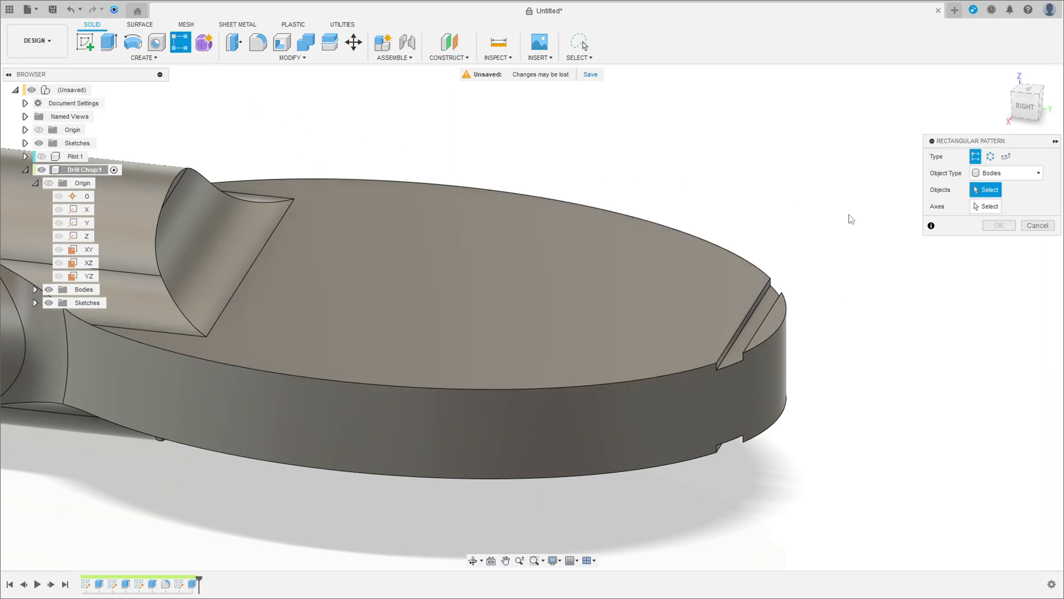
left_click(1009, 177)
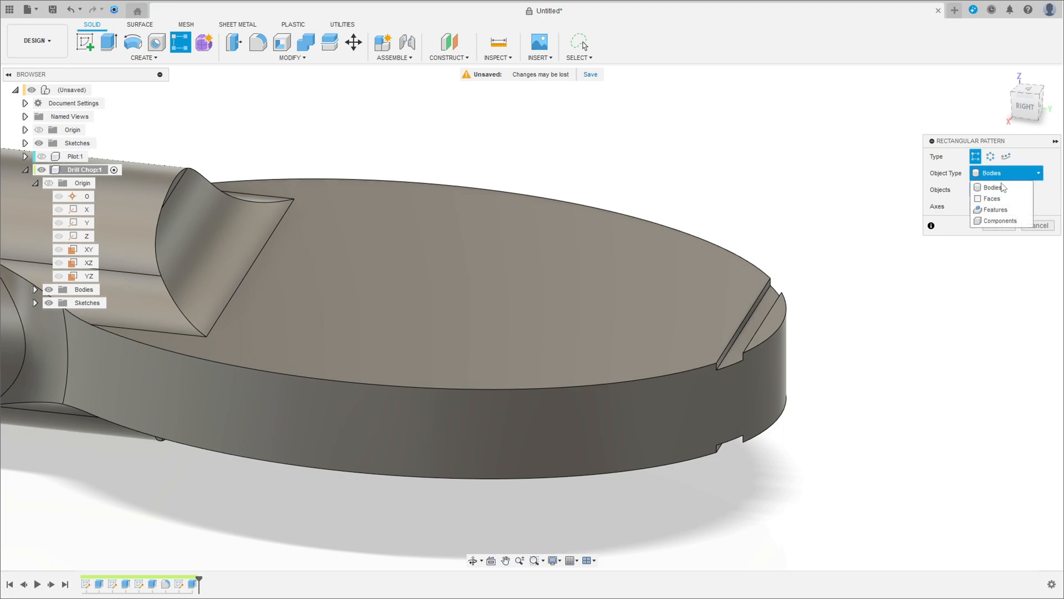
left_click(999, 210)
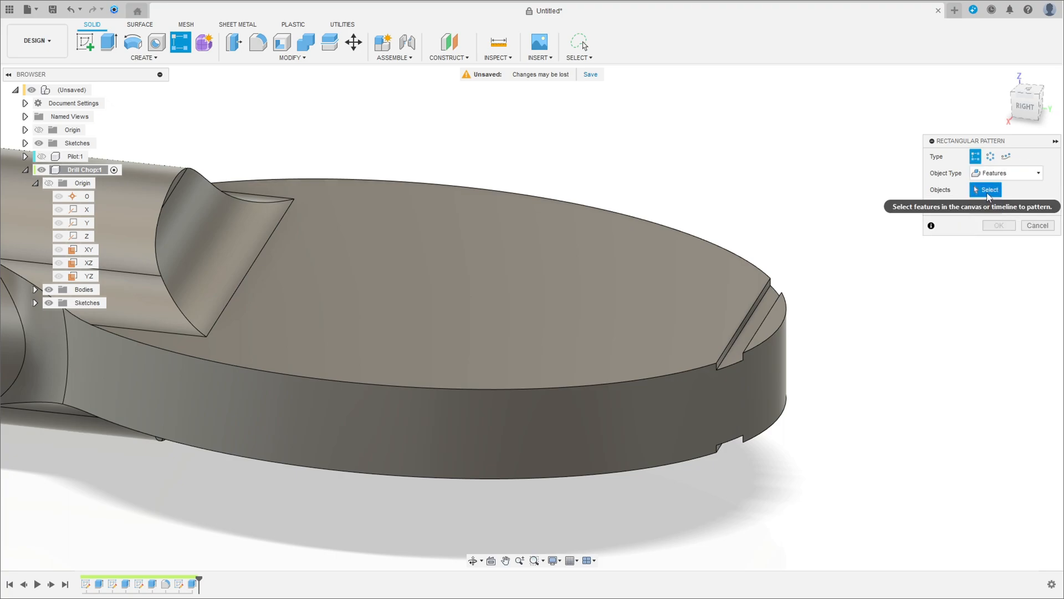
left_click(191, 585)
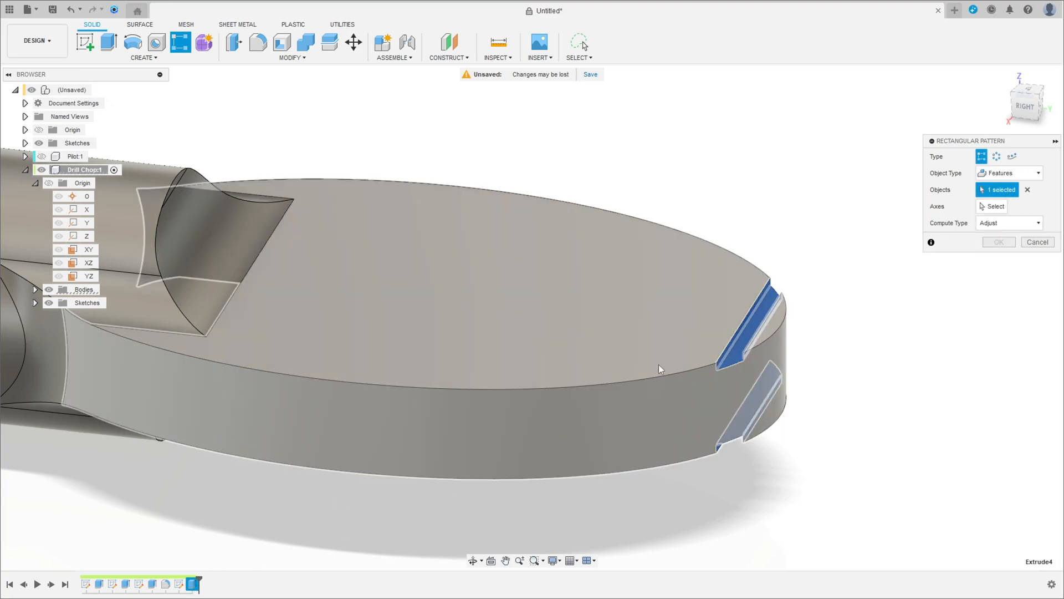
left_click(992, 206)
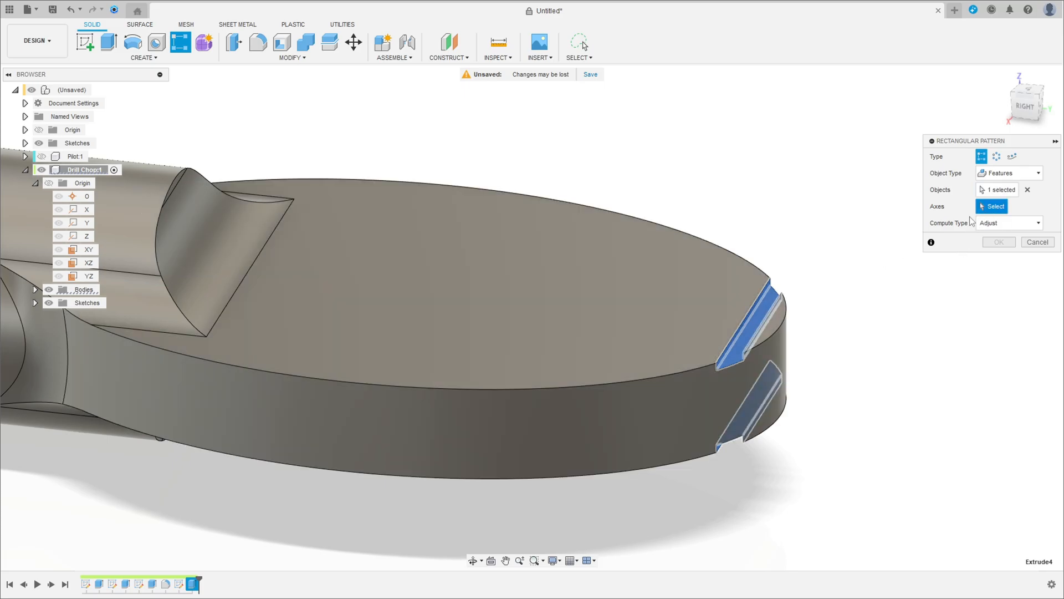
scroll(271, 369, "down", 4)
middle_click_drag(418, 370, 832, 389)
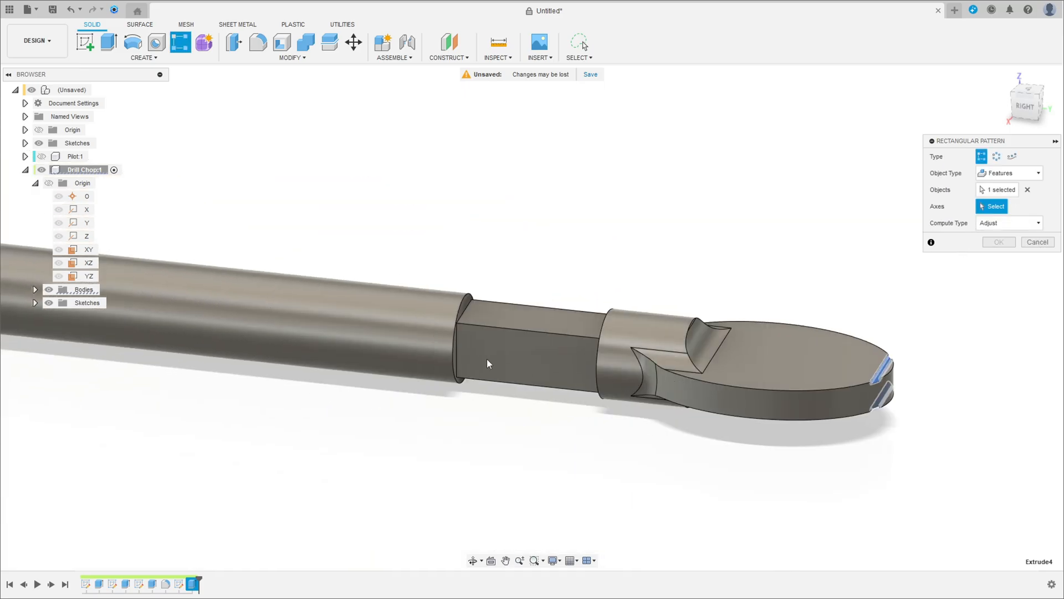
left_click(548, 334)
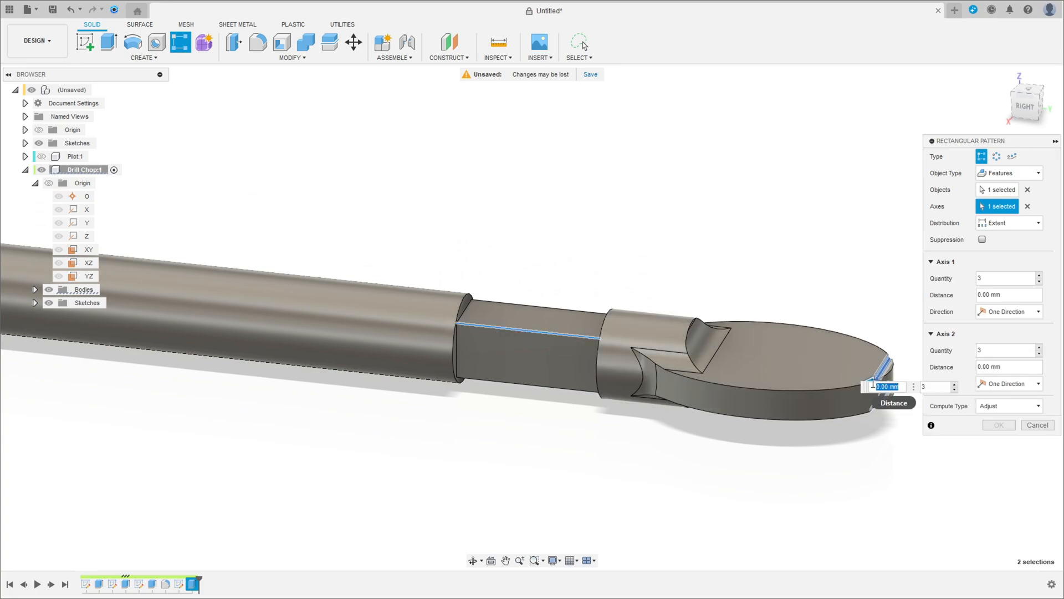
Set the groove pattern to 15 instances over a 13 mm distance and complete it
type("13")
key("Tab")
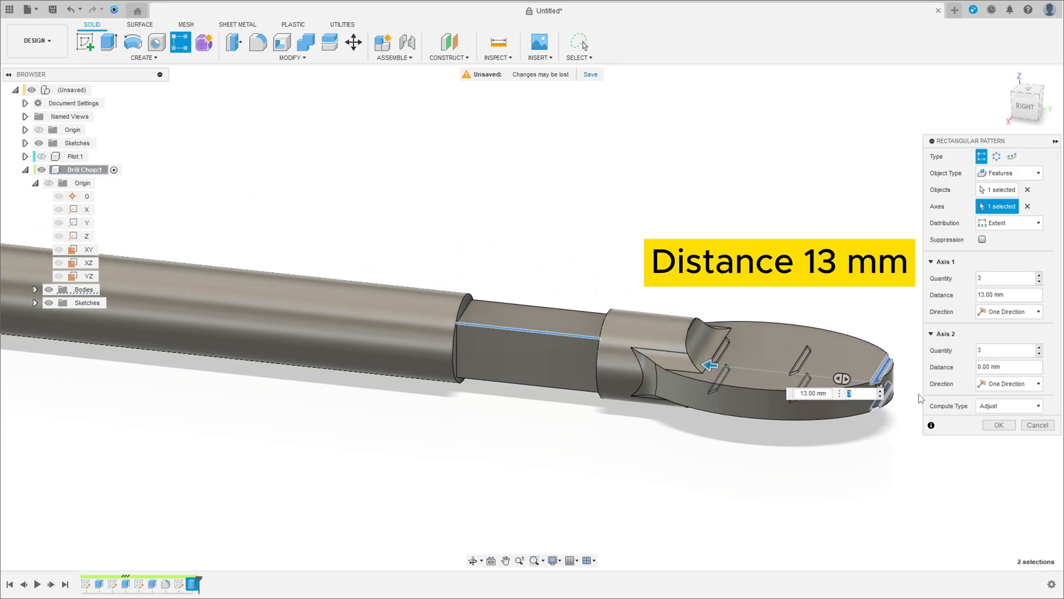
left_click(880, 391)
left_click(880, 390)
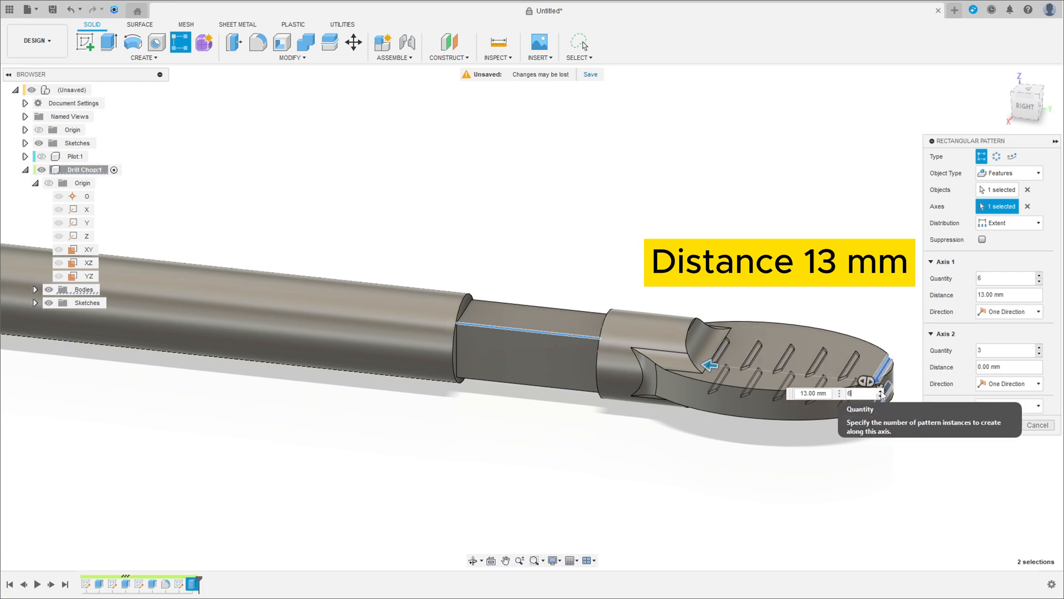
double_click(862, 392)
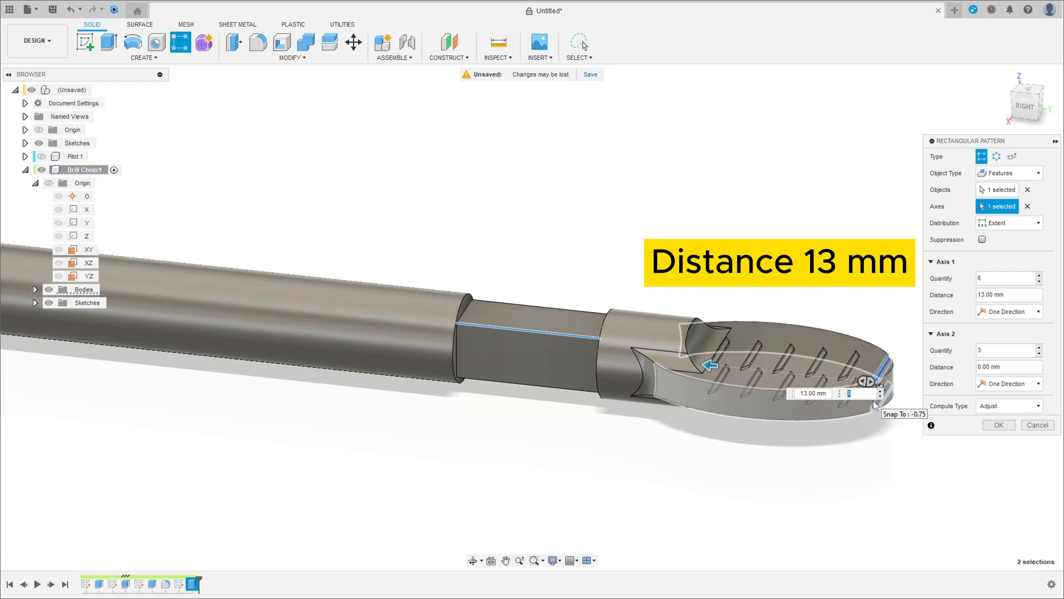
type("15")
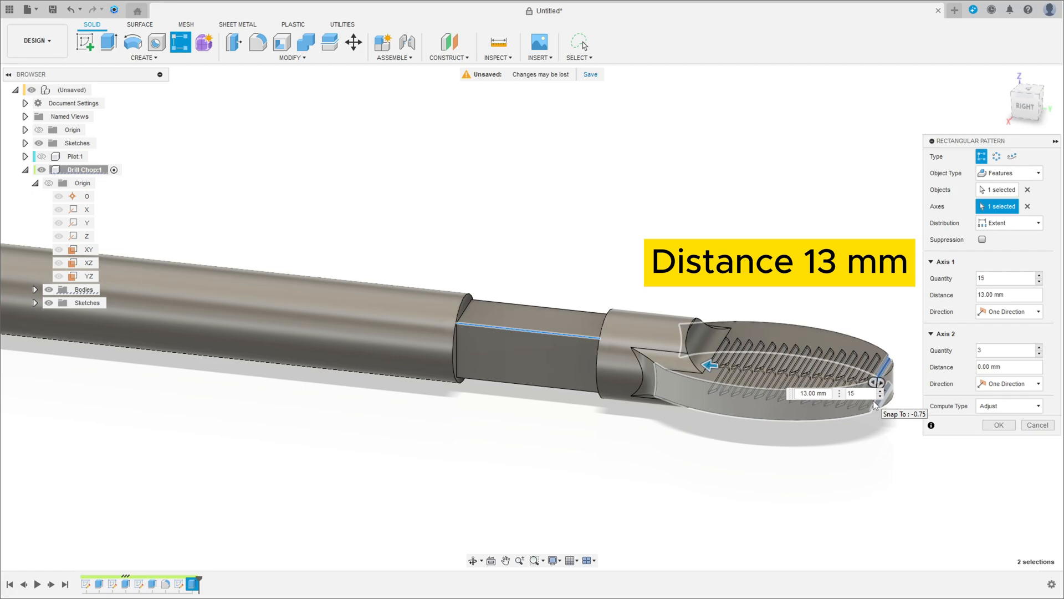
middle_click_drag(876, 316, 855, 340, "shift")
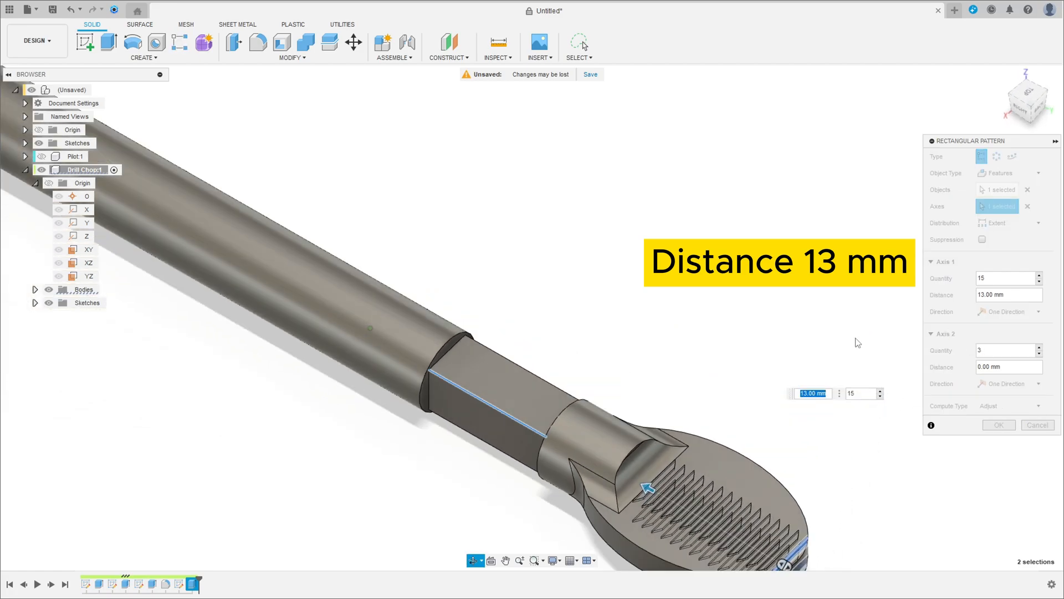
middle_click_drag(785, 443, 848, 377, "shift")
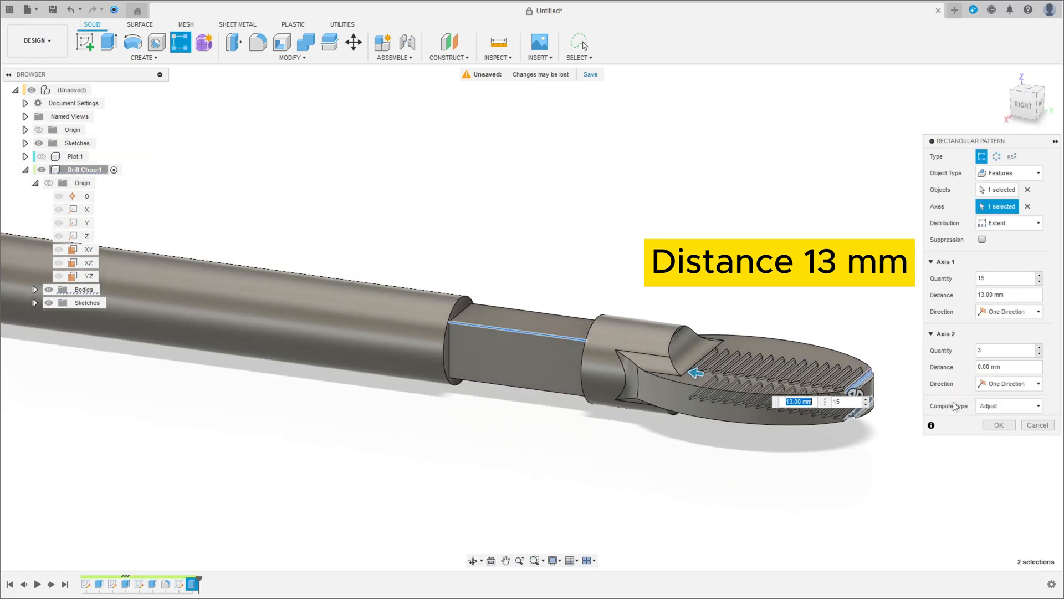
left_click(999, 425)
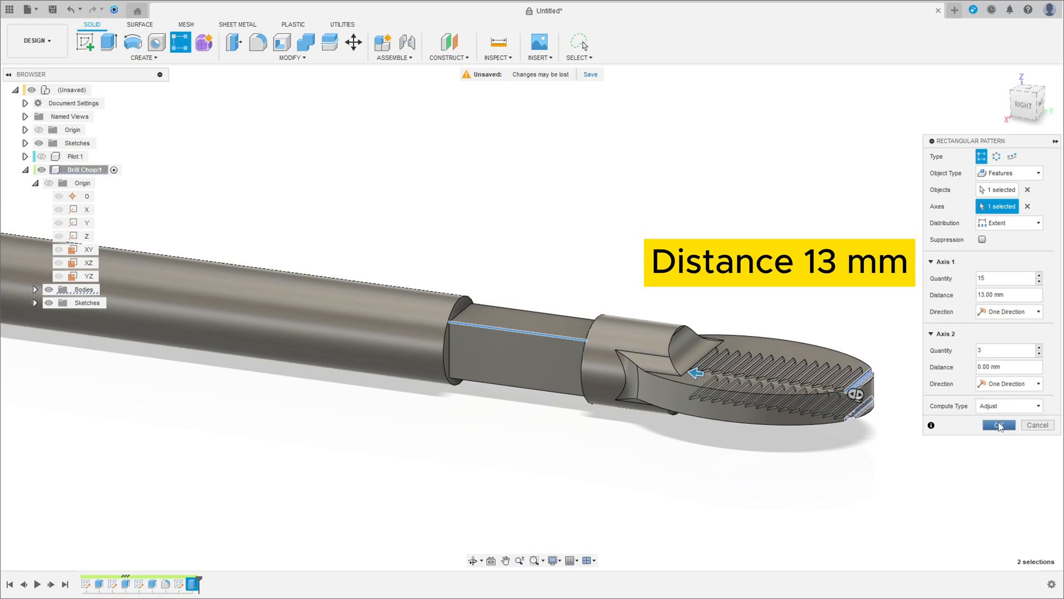
Show the Pilot component and the Drill Chop origin geometry, and activate the top-level component
middle_click_drag(873, 415, 869, 355, "shift")
middle_click_drag(869, 364, 840, 443, "shift")
scroll(830, 441, "down", 3)
middle_click_drag(748, 431, 630, 359, "shift")
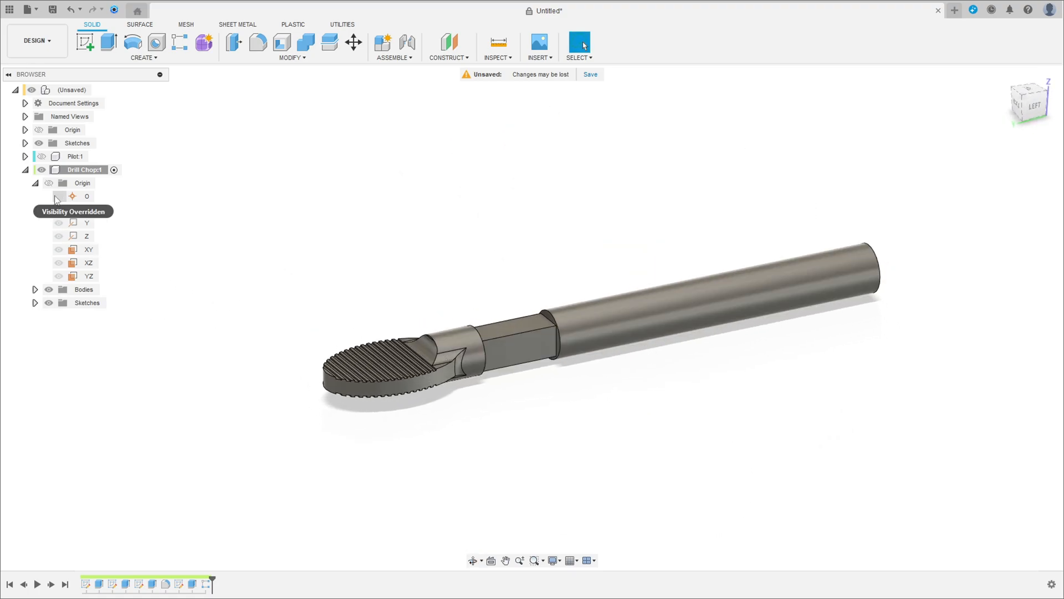
left_click(49, 183)
left_click(41, 156)
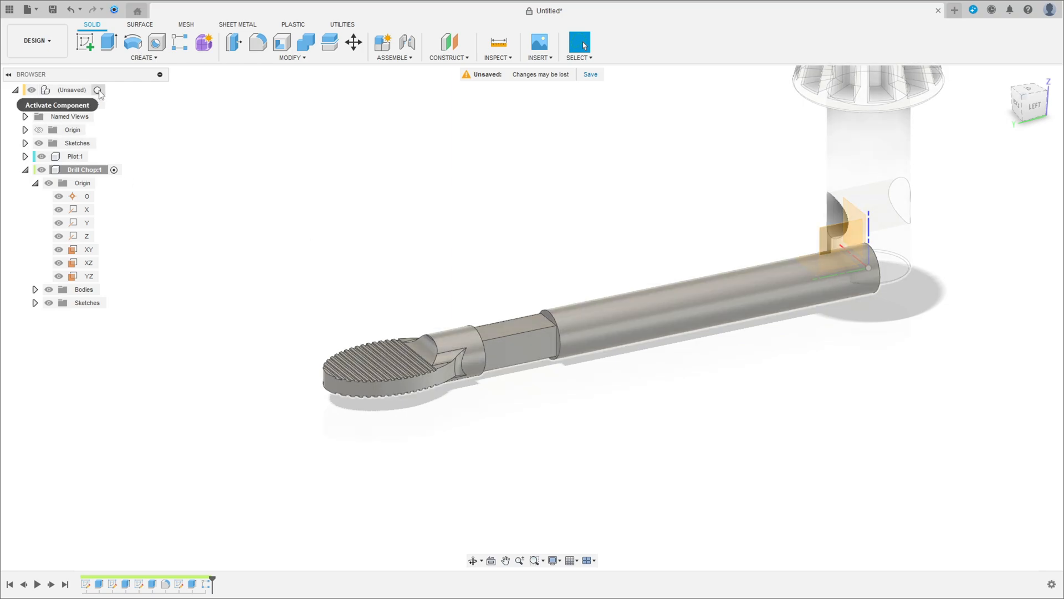
left_click(98, 90)
Move the Drill Chop rod clear of the Pilot shaft and hide the rod's origin geometry
left_click_drag(756, 310, 605, 239)
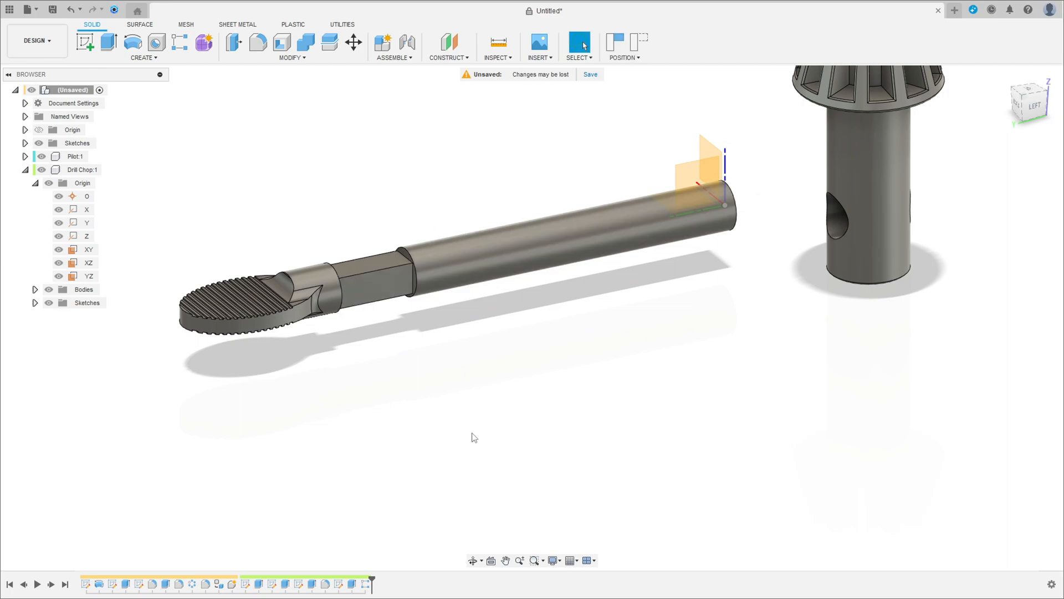
left_click(49, 183)
left_click(35, 183)
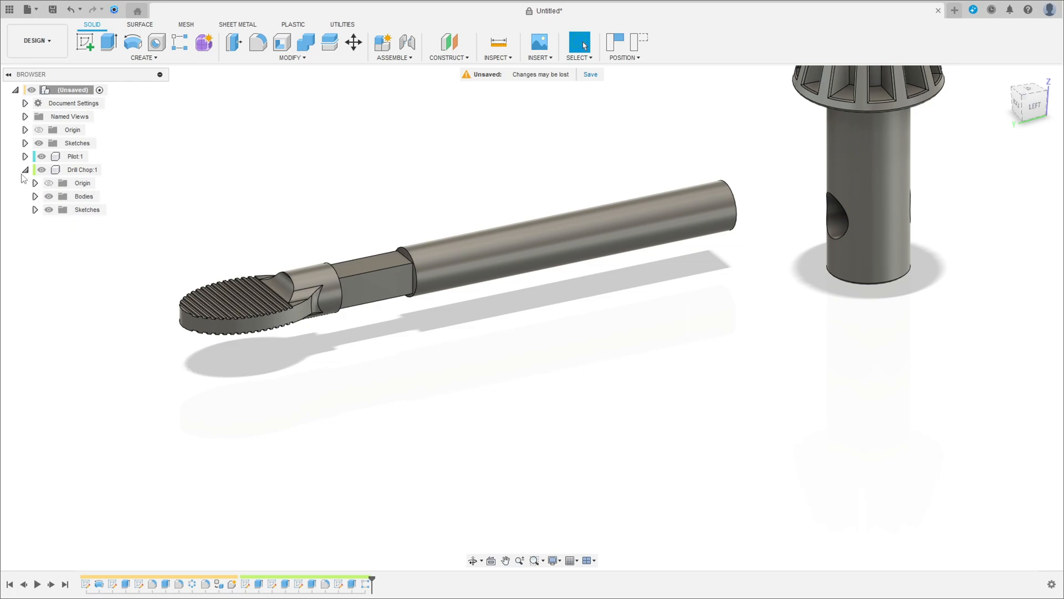
left_click(26, 171)
middle_click_drag(360, 178, 367, 189, "shift")
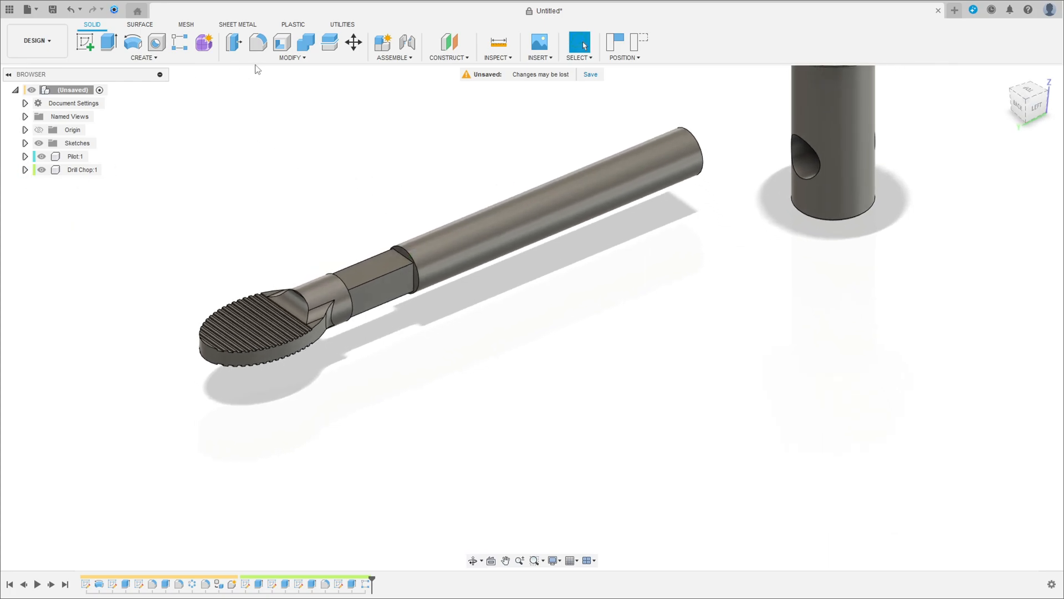
Start a joint snapping the rod's circular shoulder beside the square section to the opening of the Pilot's cross hole
left_click(408, 45)
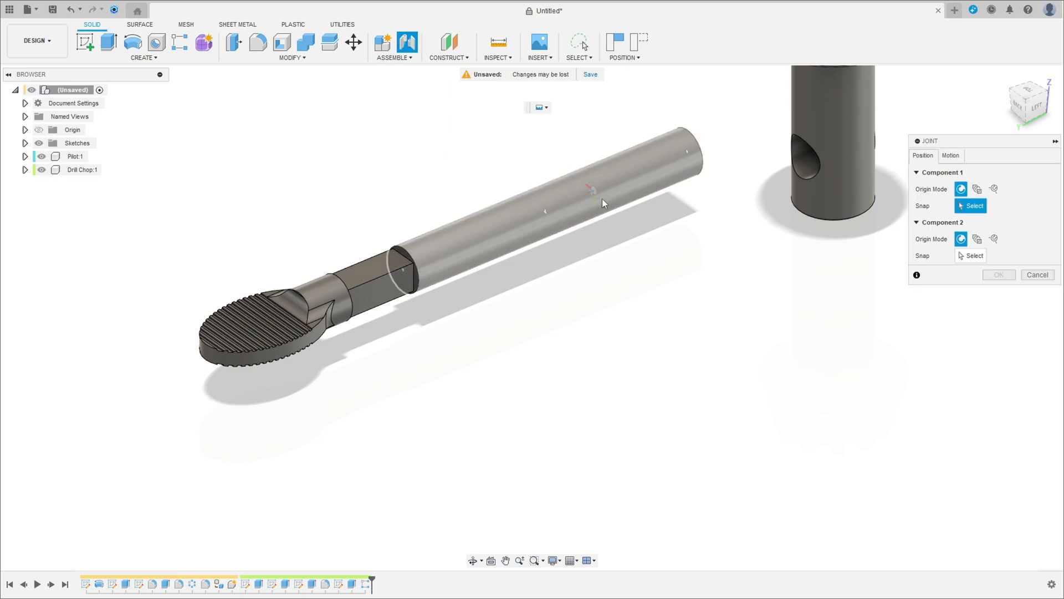
left_click(407, 252)
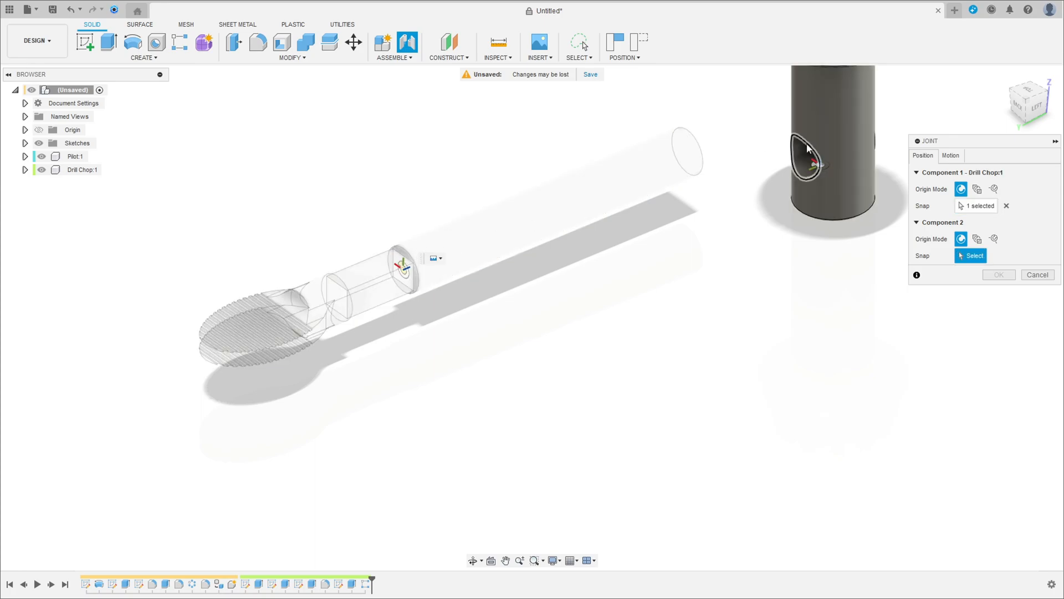
mouse_move(806, 145)
middle_mouse_down("shift")
mouse_move(843, 136)
mouse_move(810, 151)
middle_mouse_up("shift")
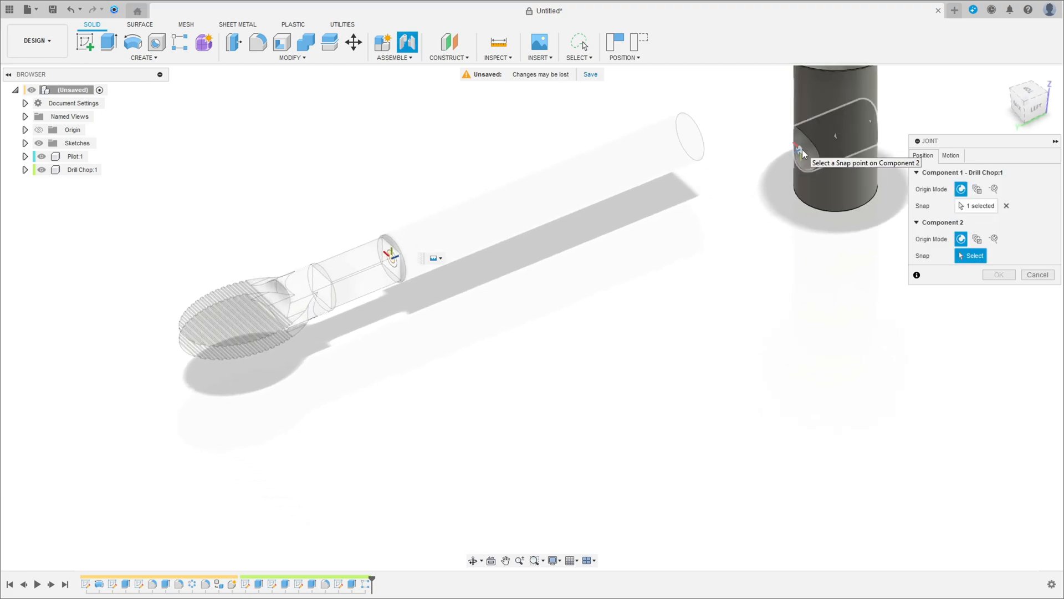
left_click(803, 148)
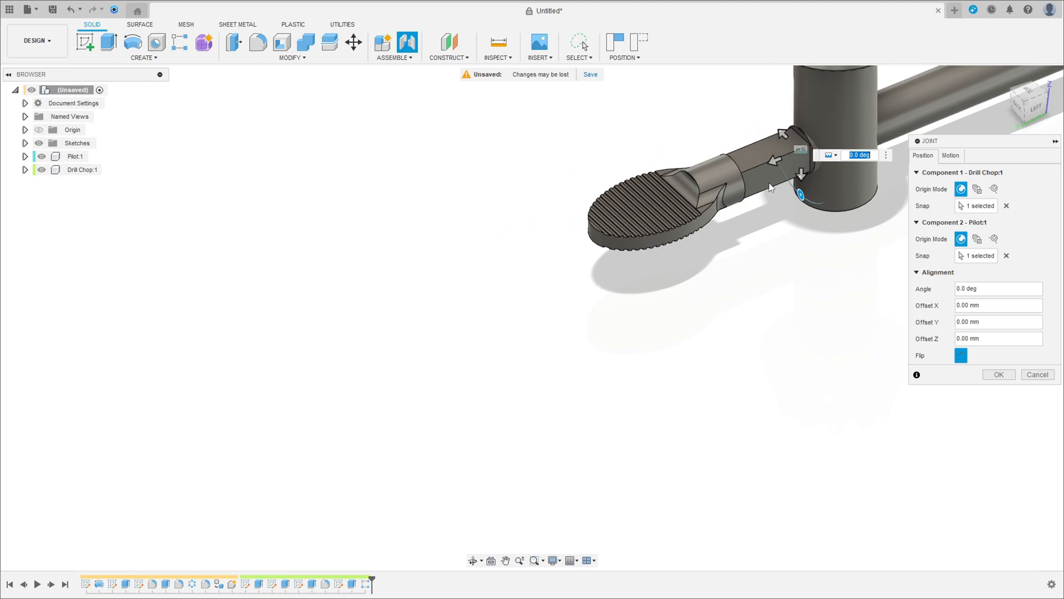
Flip the rod's direction through the Pilot's cross hole and complete the joint
left_click(961, 355)
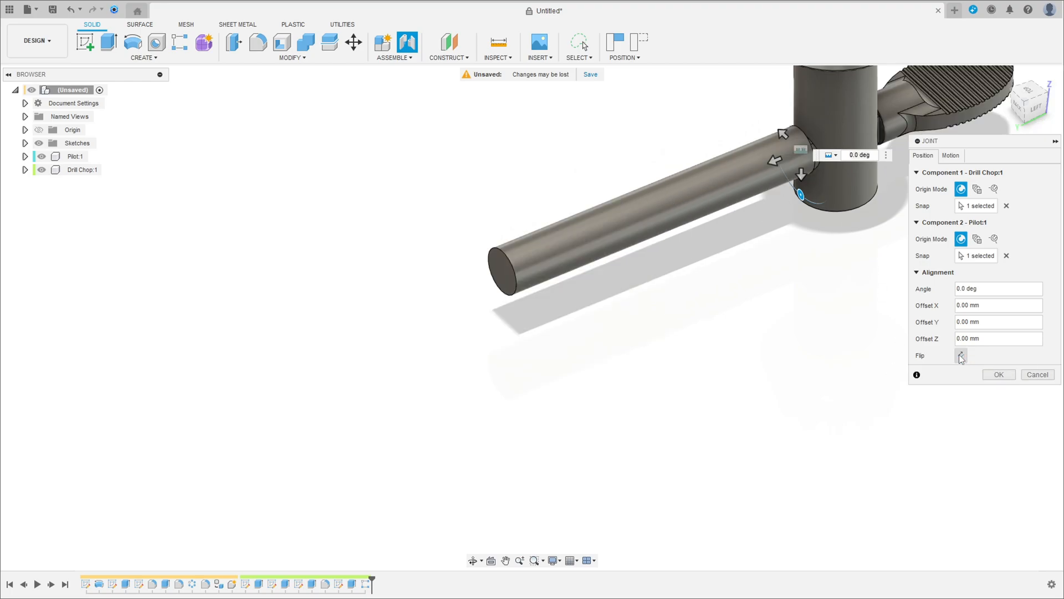
scroll(838, 226, "down", 2)
middle_click_drag(838, 226, 498, 355, "shift")
scroll(784, 225, "down", 3)
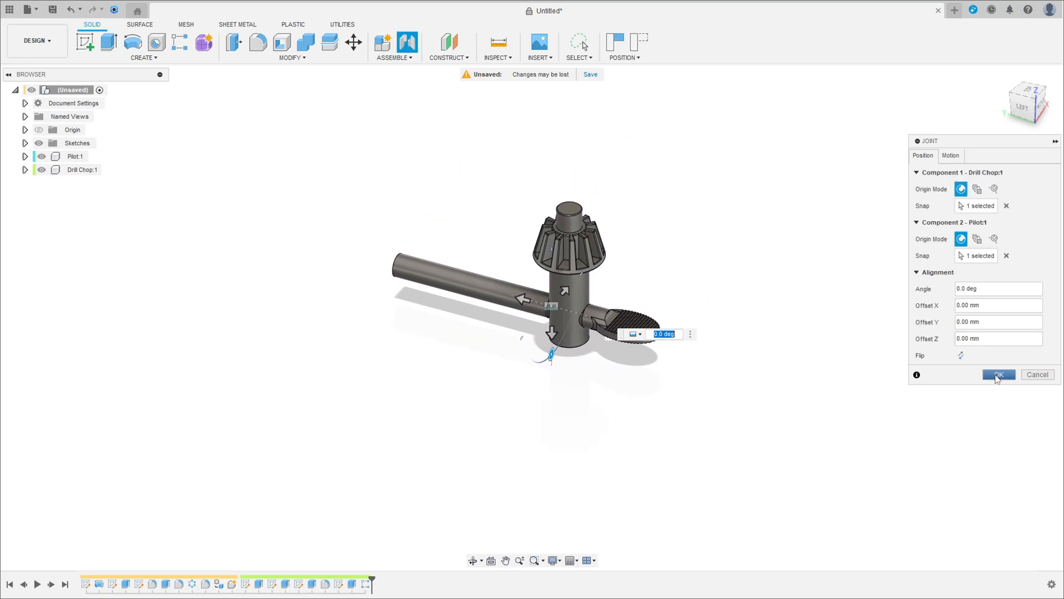
left_click(998, 375)
middle_click_drag(731, 268, 388, 238, "shift")
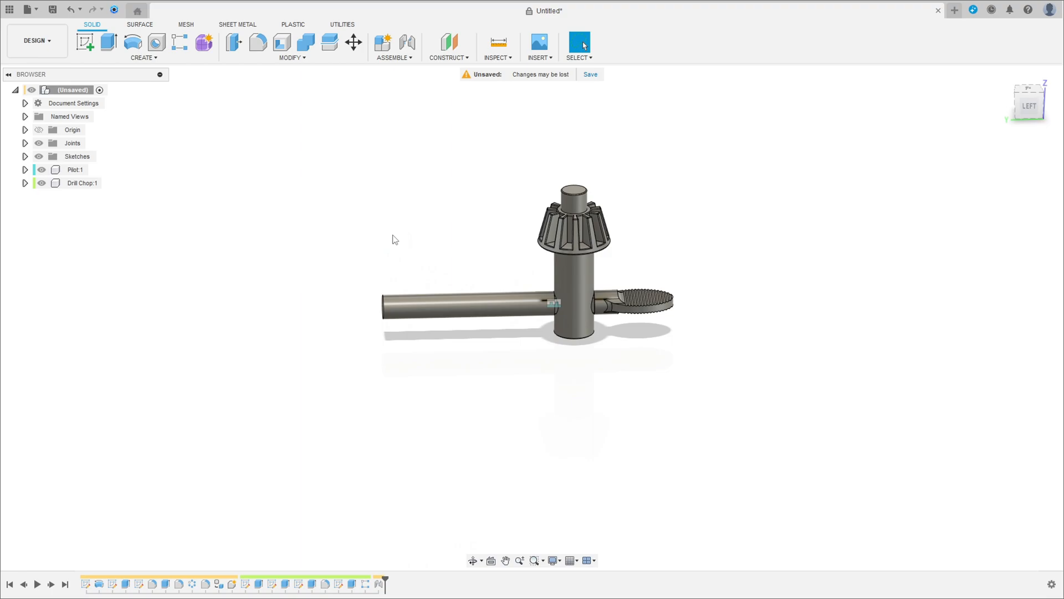